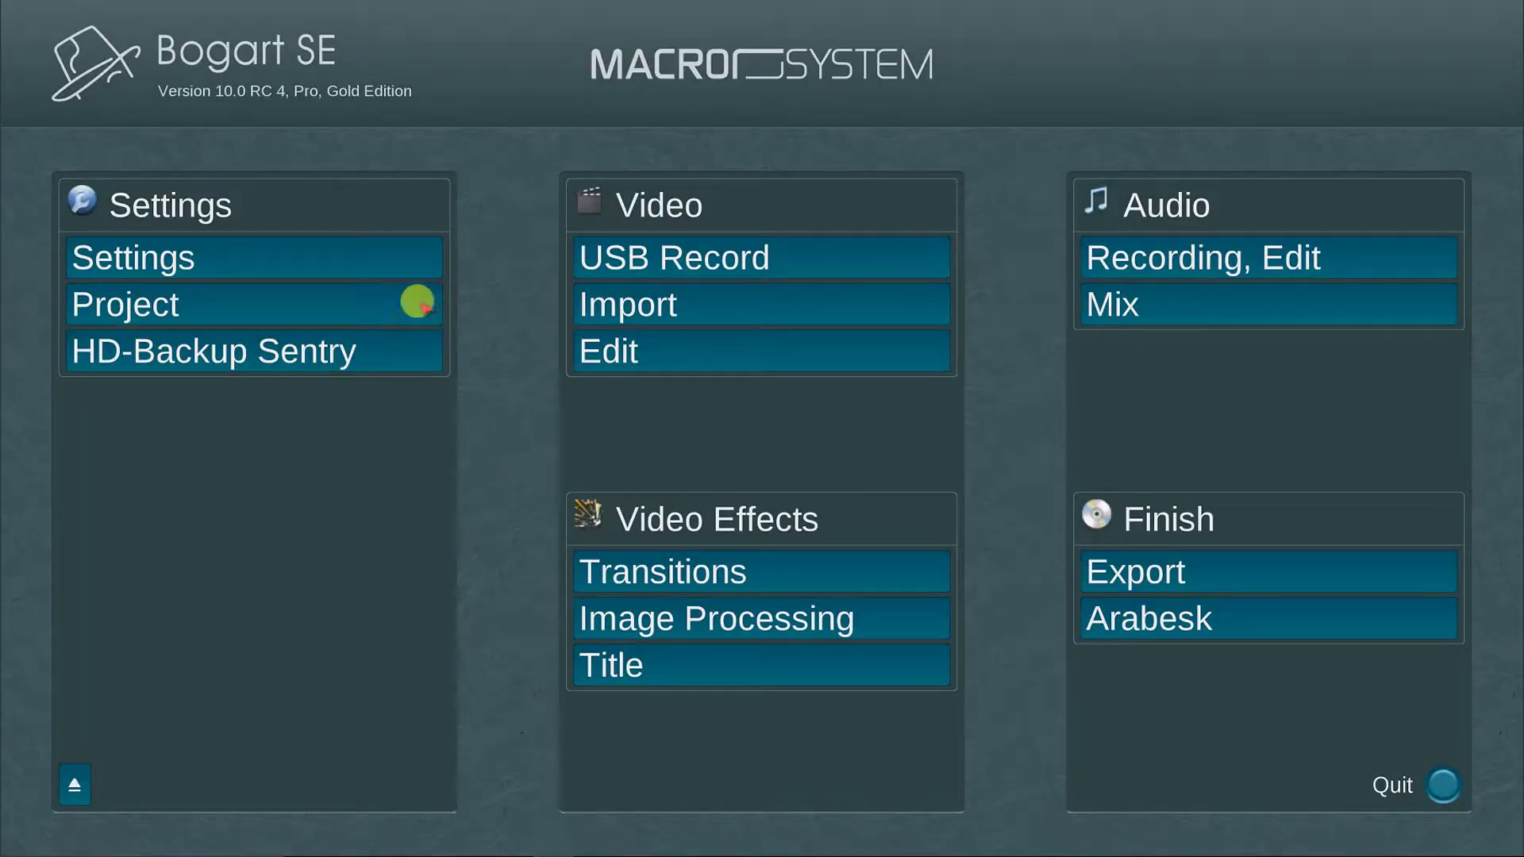
- Set the screen resolution to high in the screen settings
left_click(385, 261)
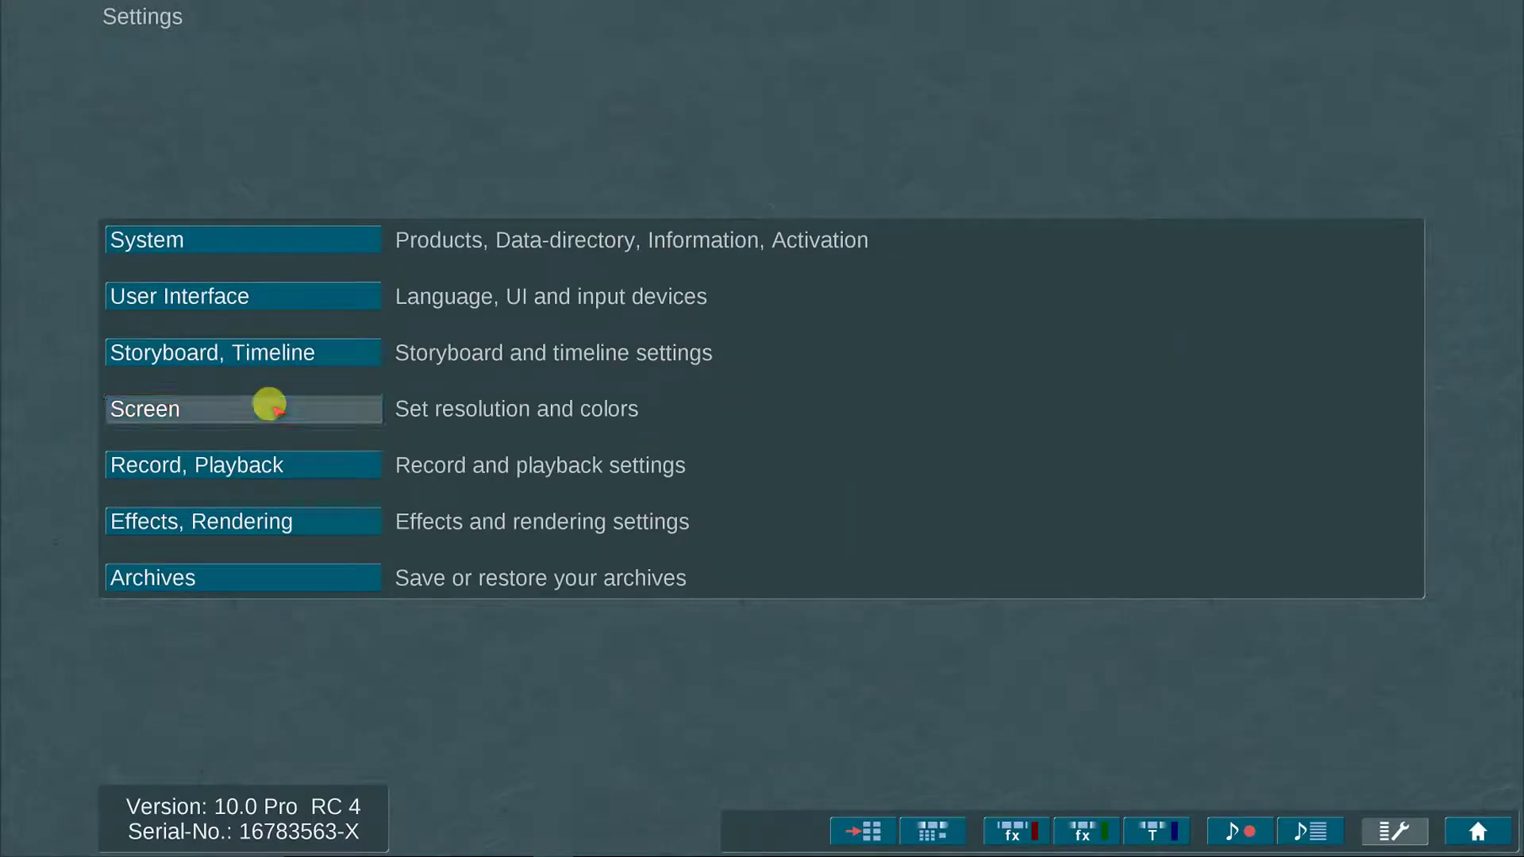
left_click(266, 403)
left_click(933, 331)
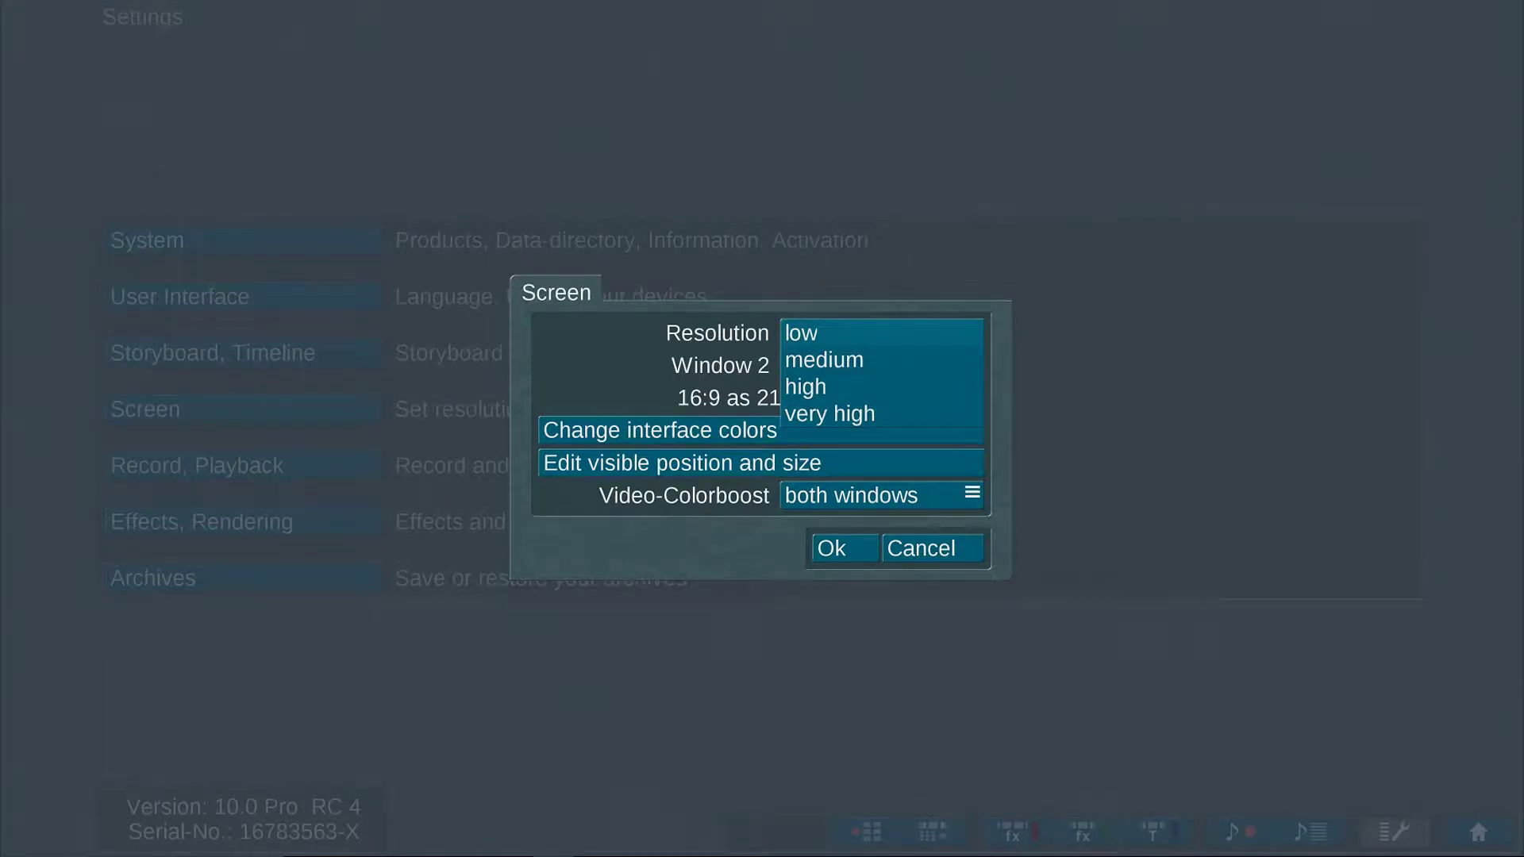
left_click(825, 387)
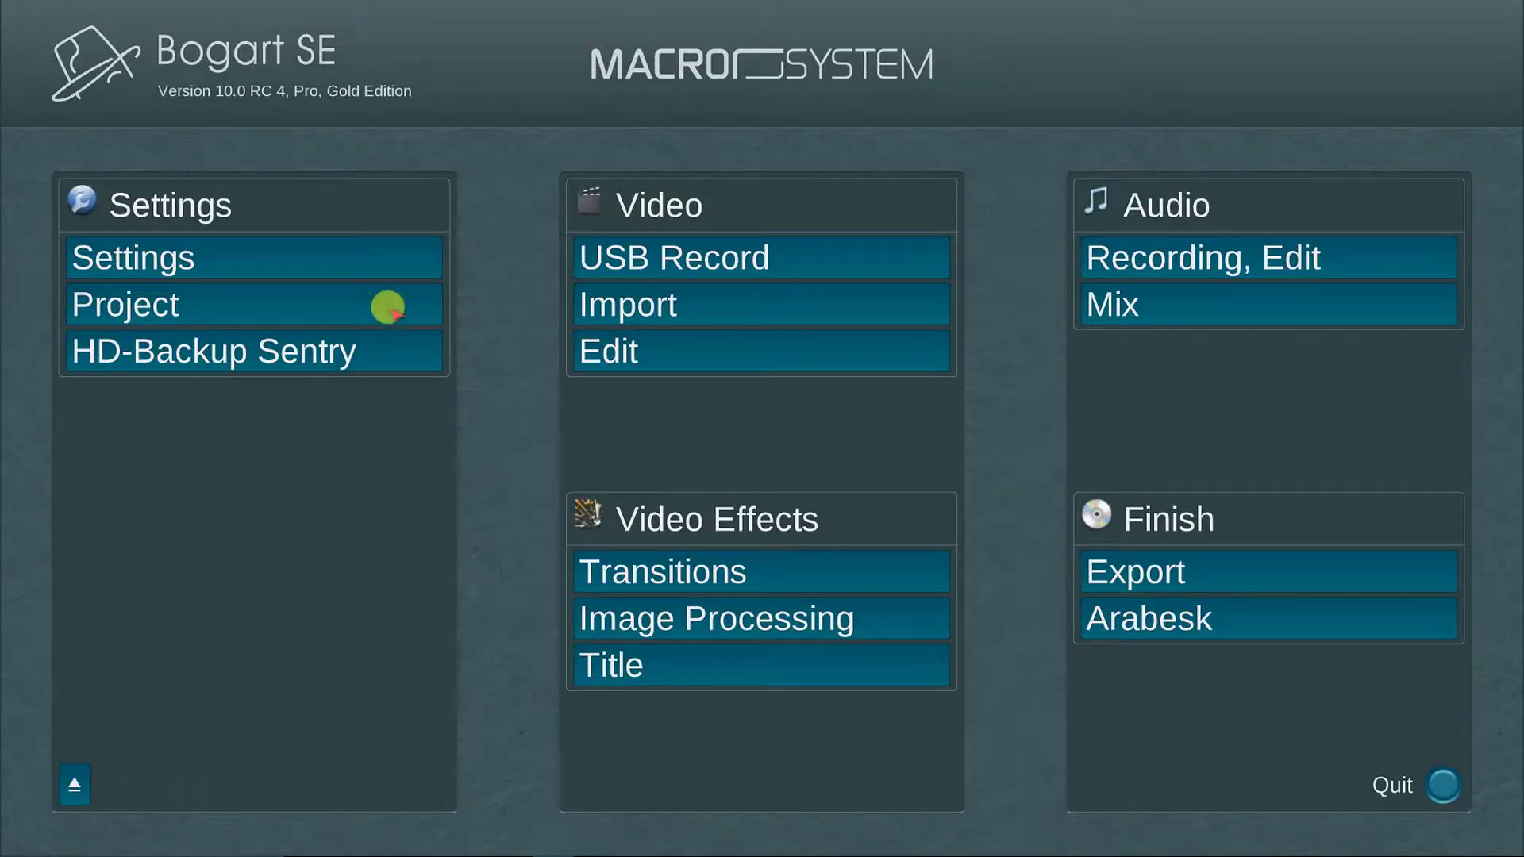
- Open the project settings and choose to set the format of project P 12 from a file
left_click(373, 294)
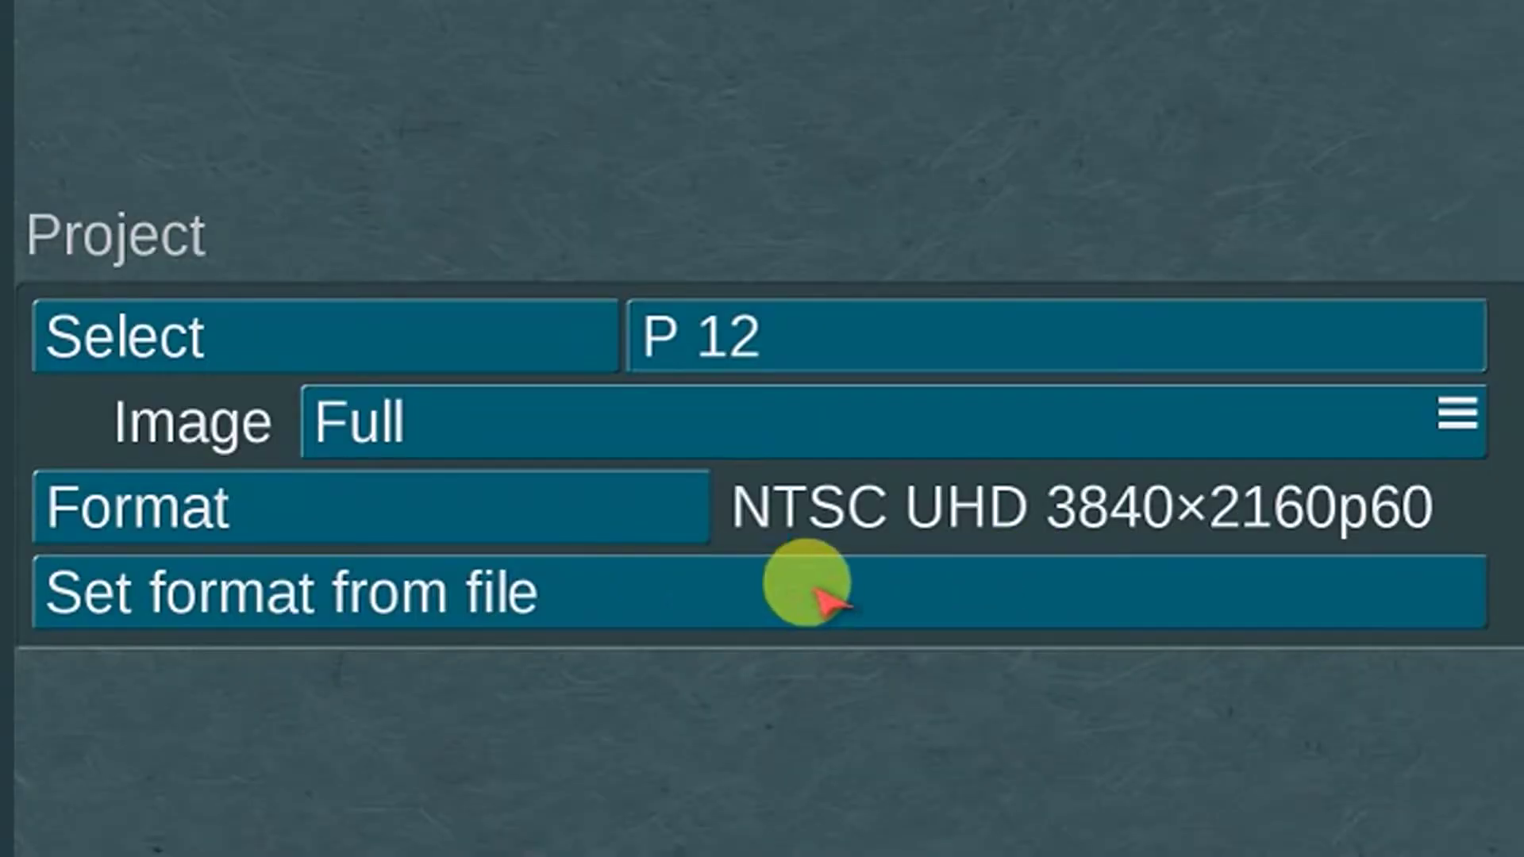
left_click(760, 586)
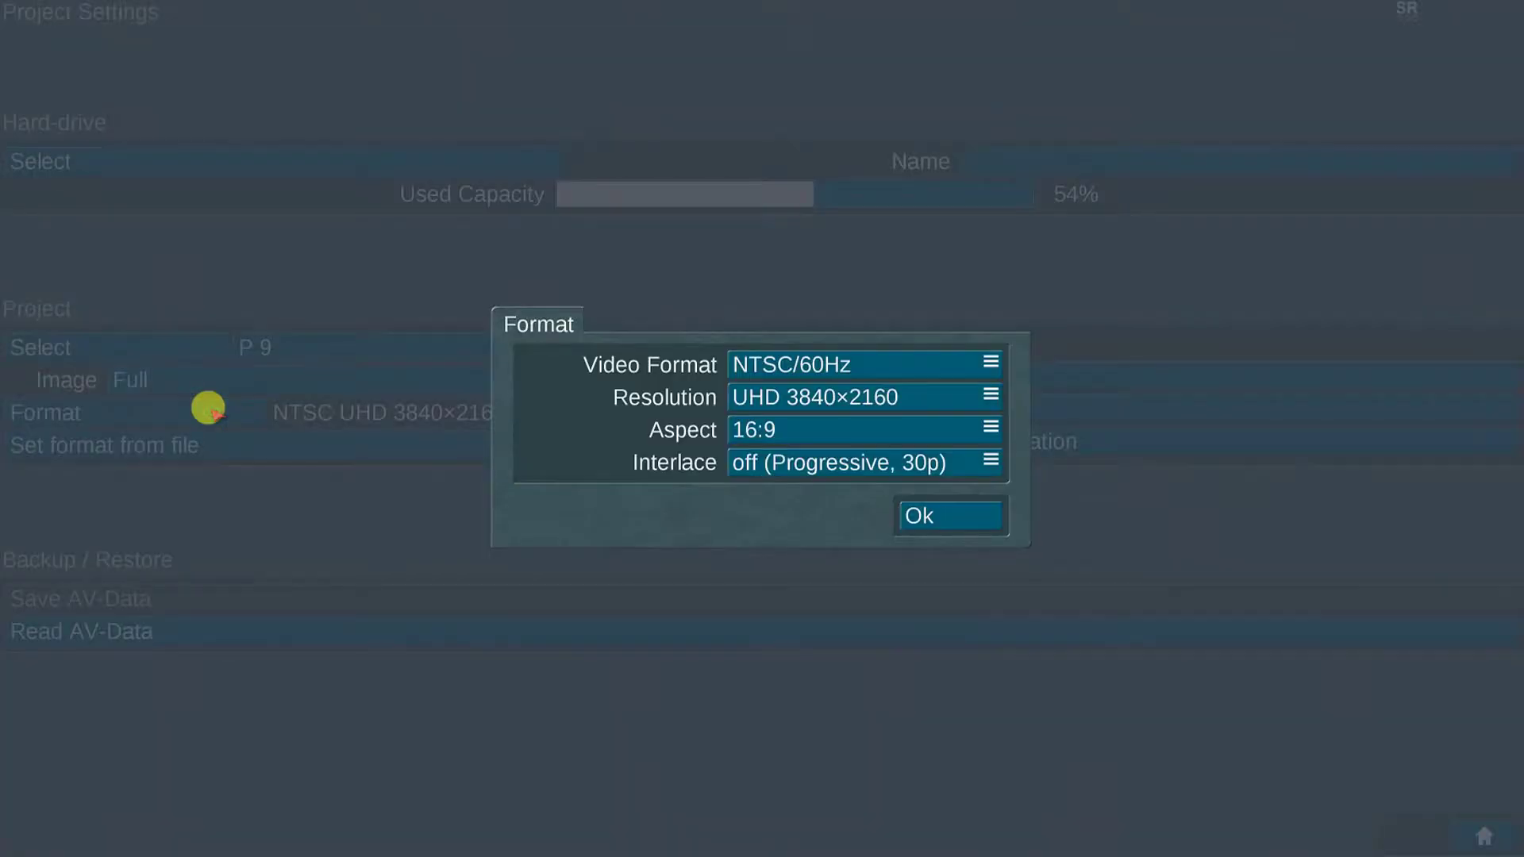
- Set the format of project P 9 to resolution HD 1280×720 with interlace off (Progressive, 30p)
left_click(831, 400)
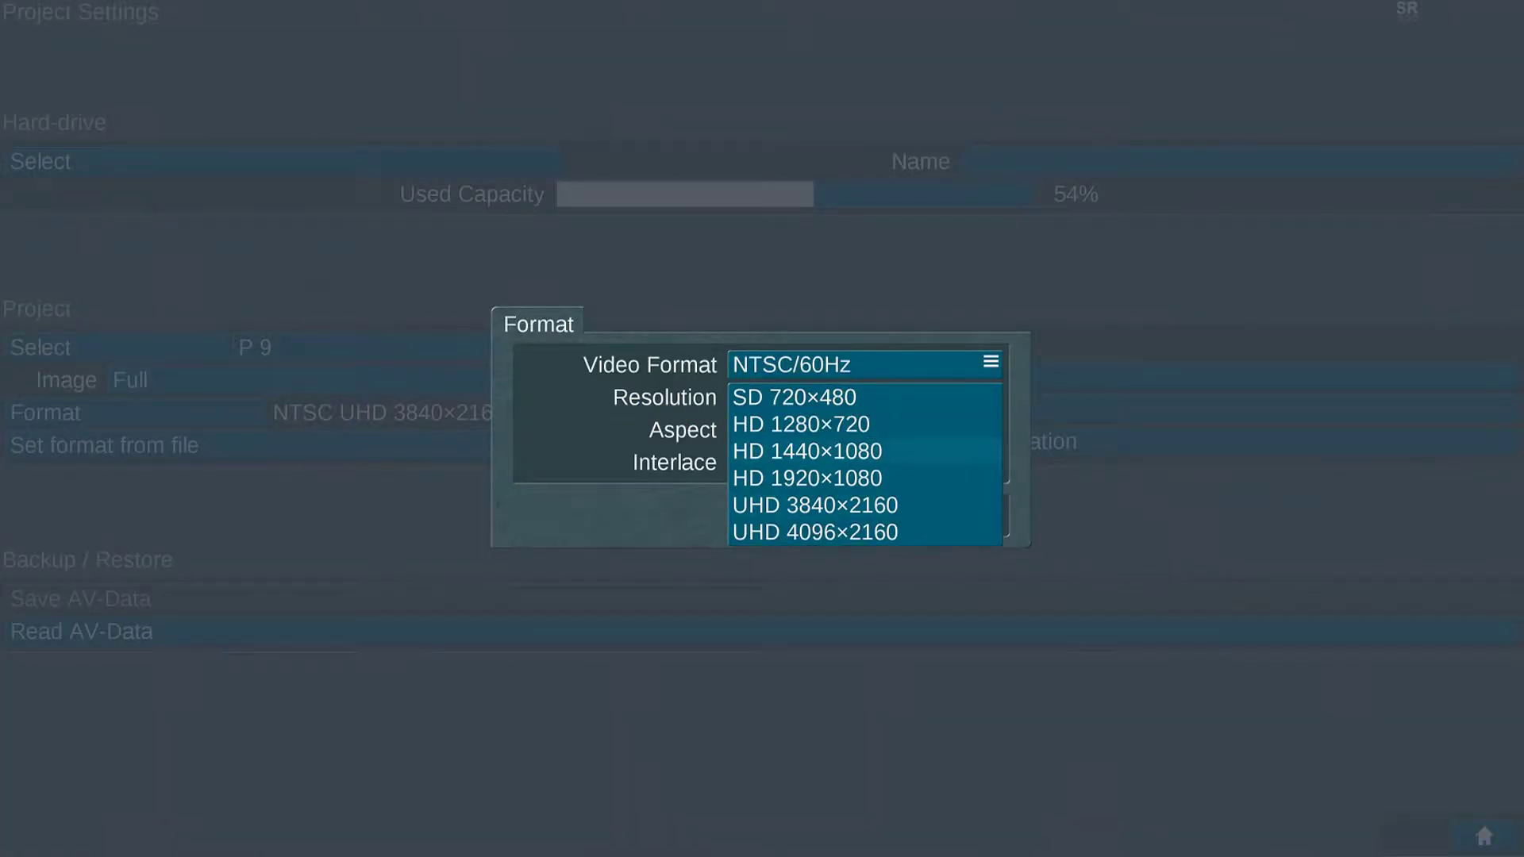
left_click(850, 423)
left_click(932, 463)
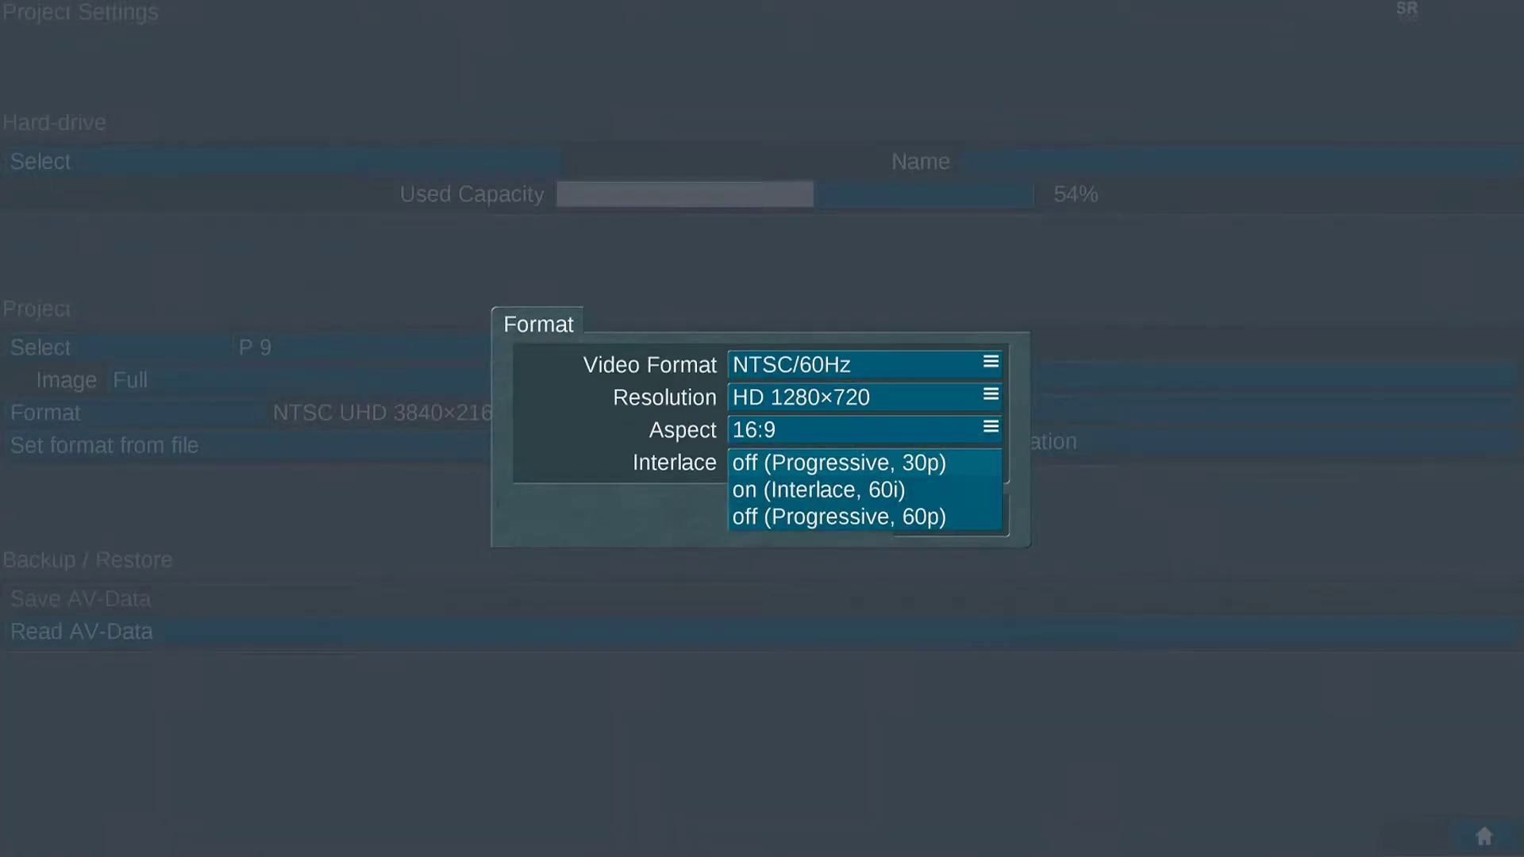
left_click(934, 462)
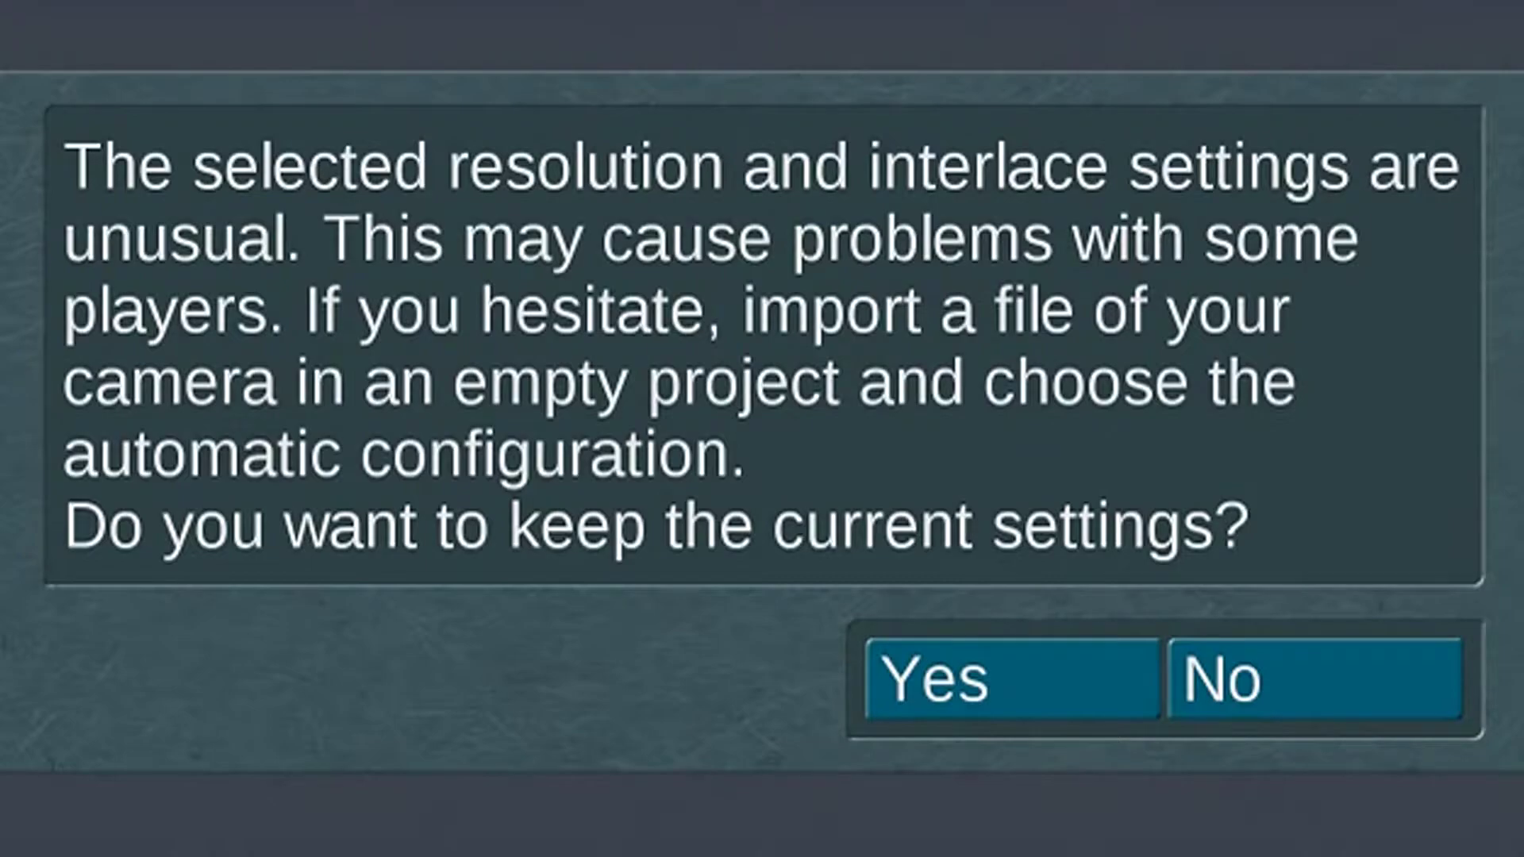
- Open the video import, enter a clip name, and choose the files GOPR0353 to GOPR0356
left_click(834, 319)
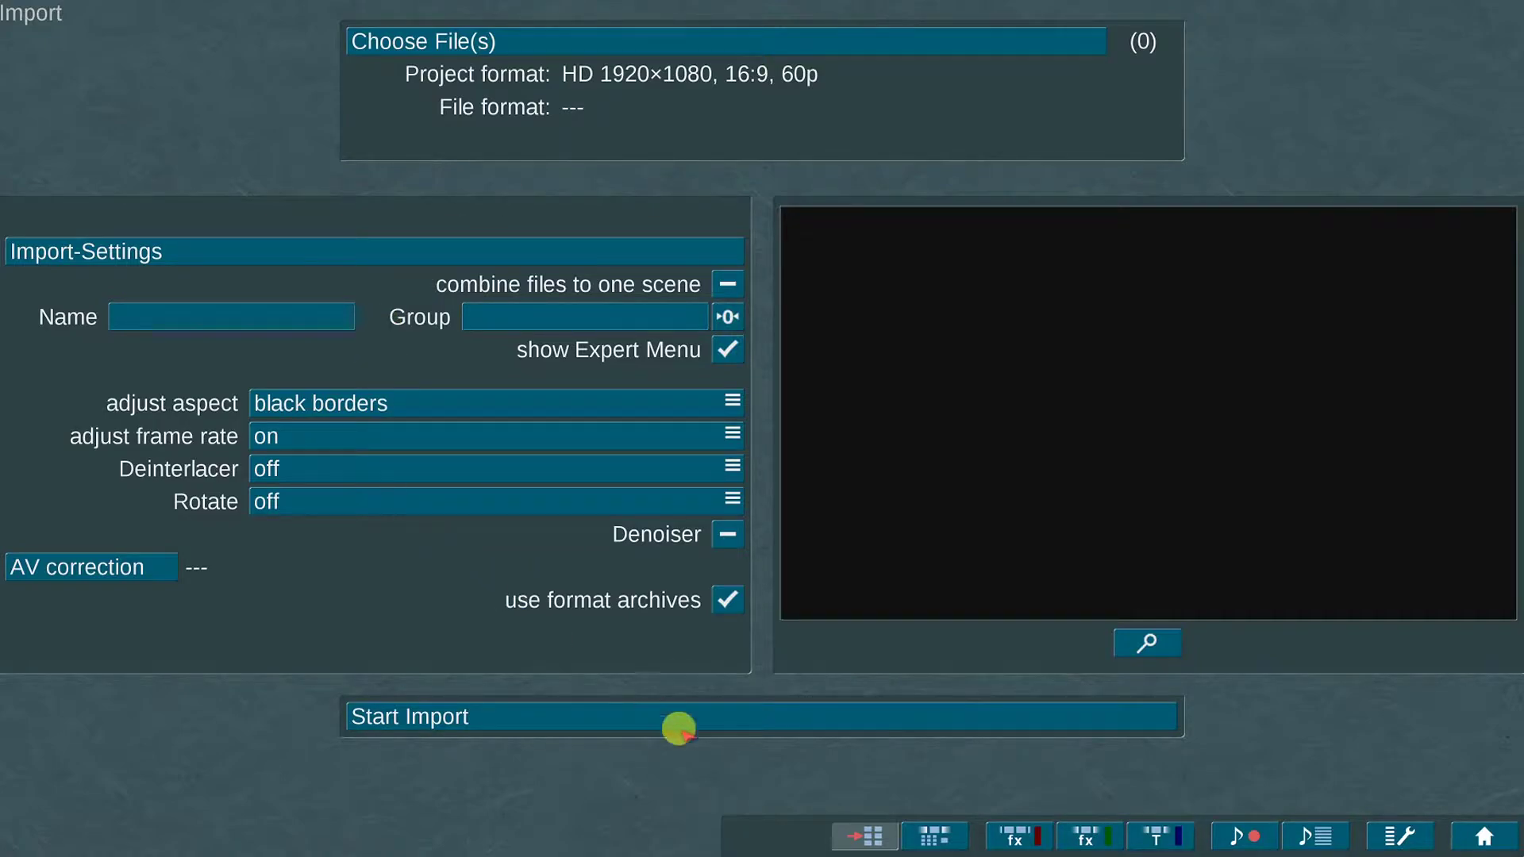
left_click(184, 313)
type("C")
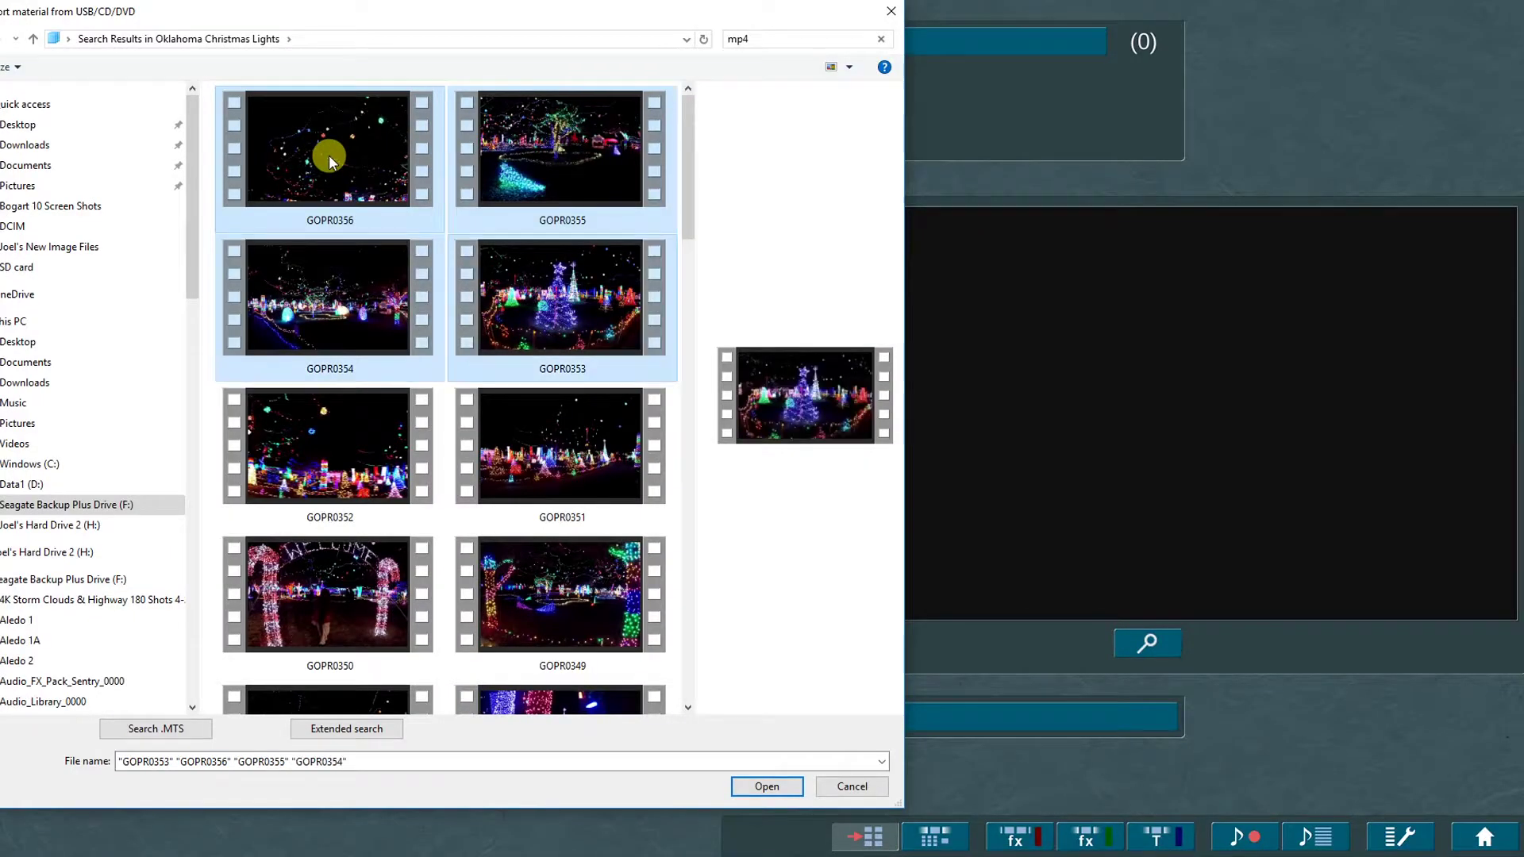
key("Return")
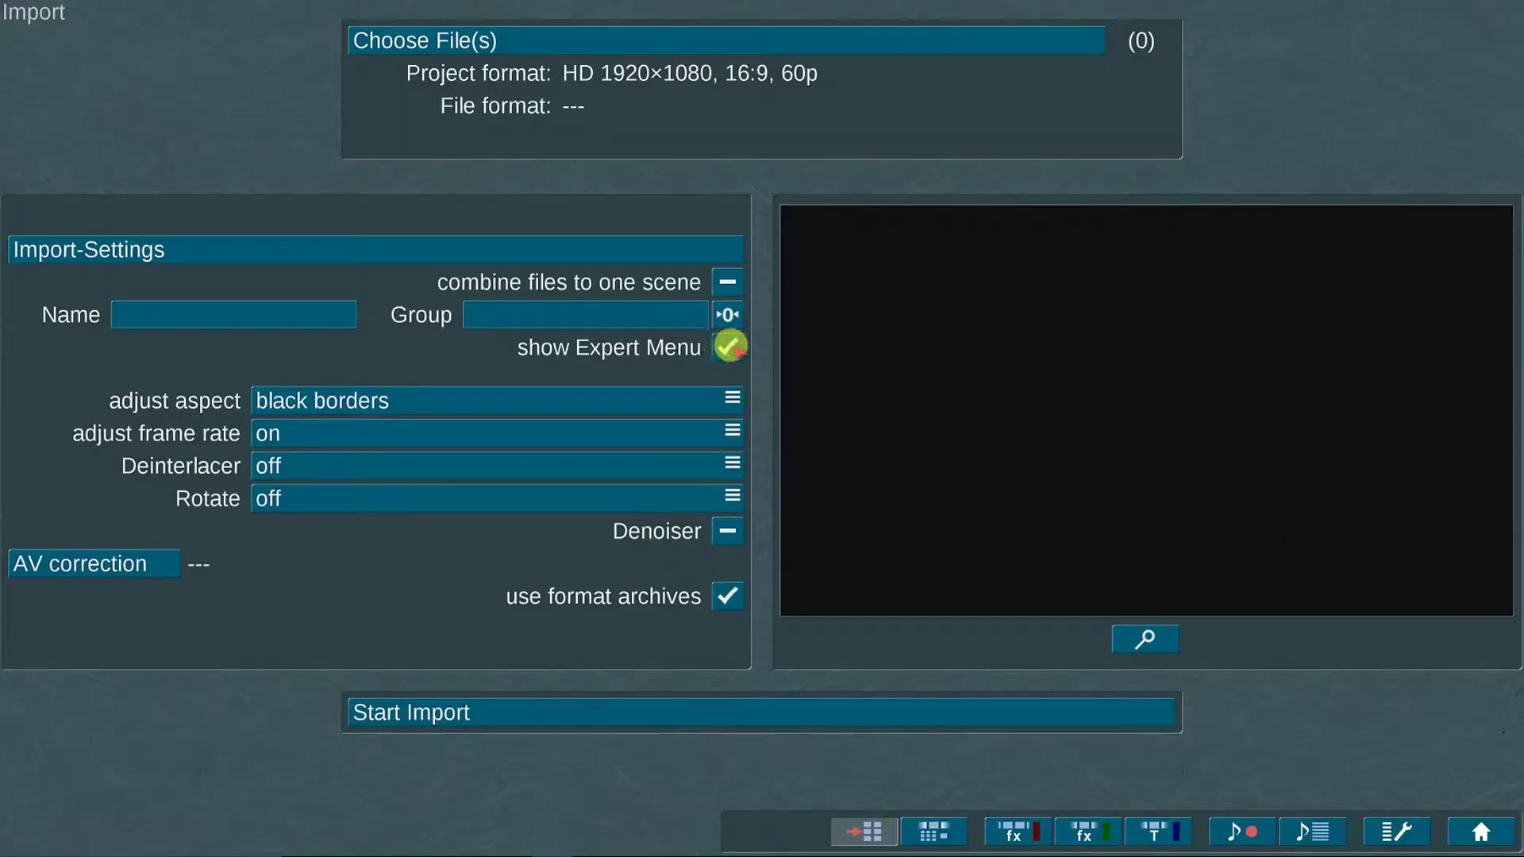
- Enable the expert menu for importing and choose the AG-DVX200 image from the desktop as the import file
left_click(727, 347)
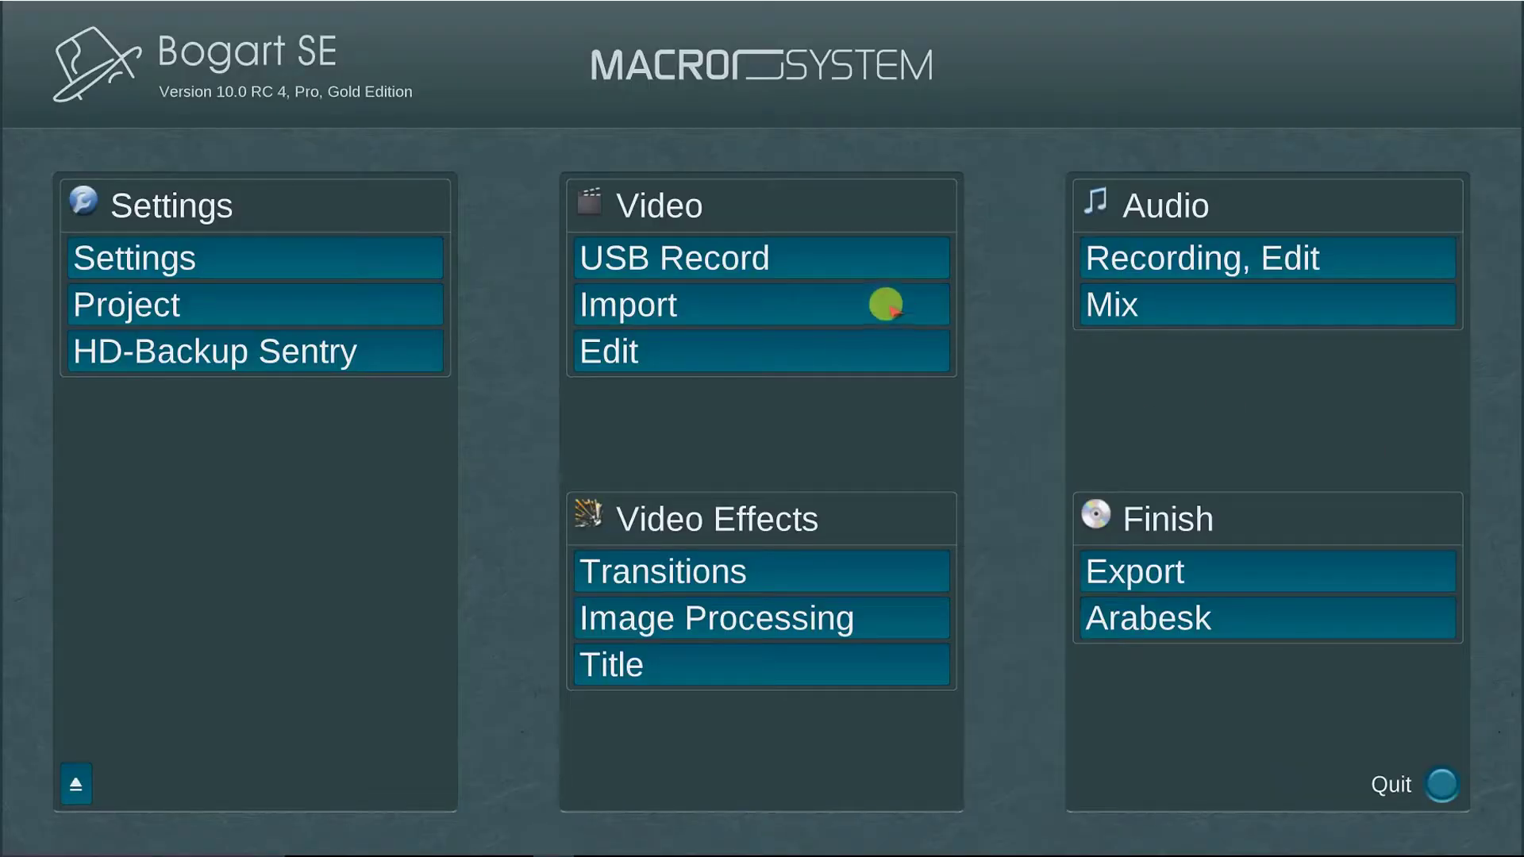
left_click(885, 304)
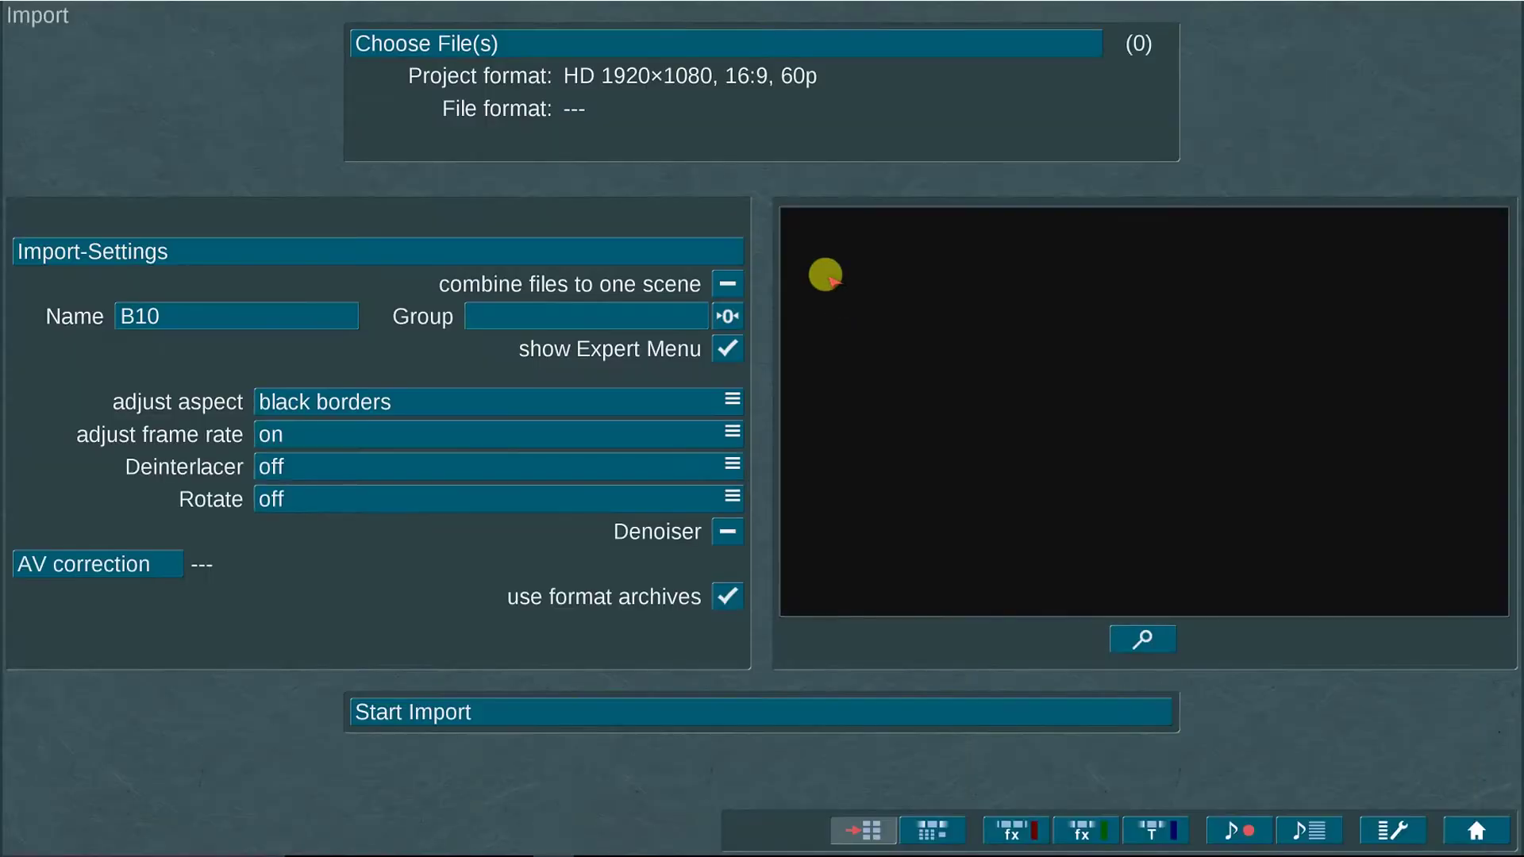
left_click(851, 41)
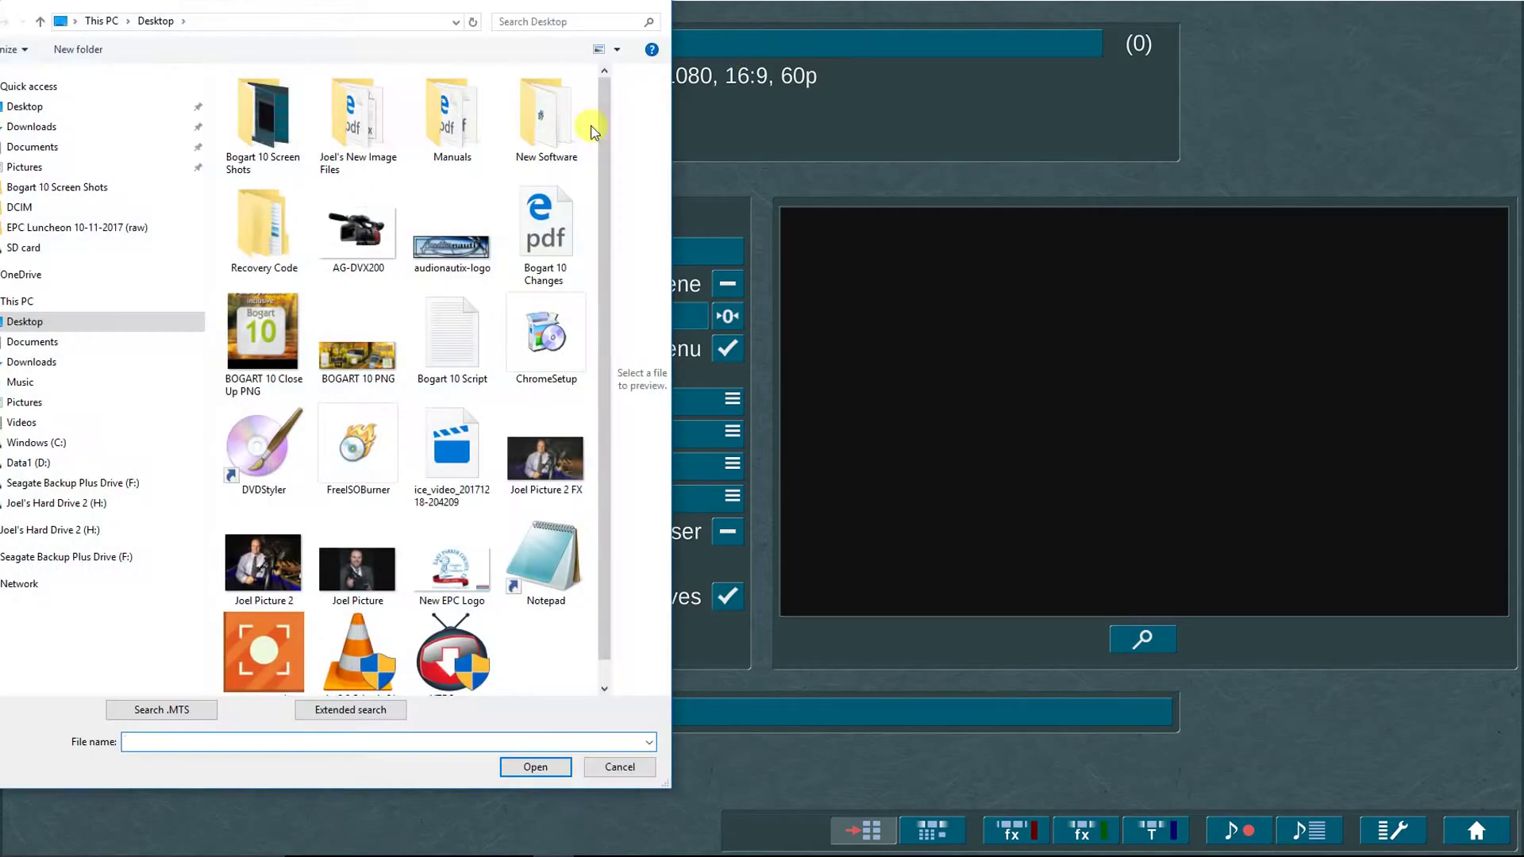
left_click(349, 248)
left_click(527, 767)
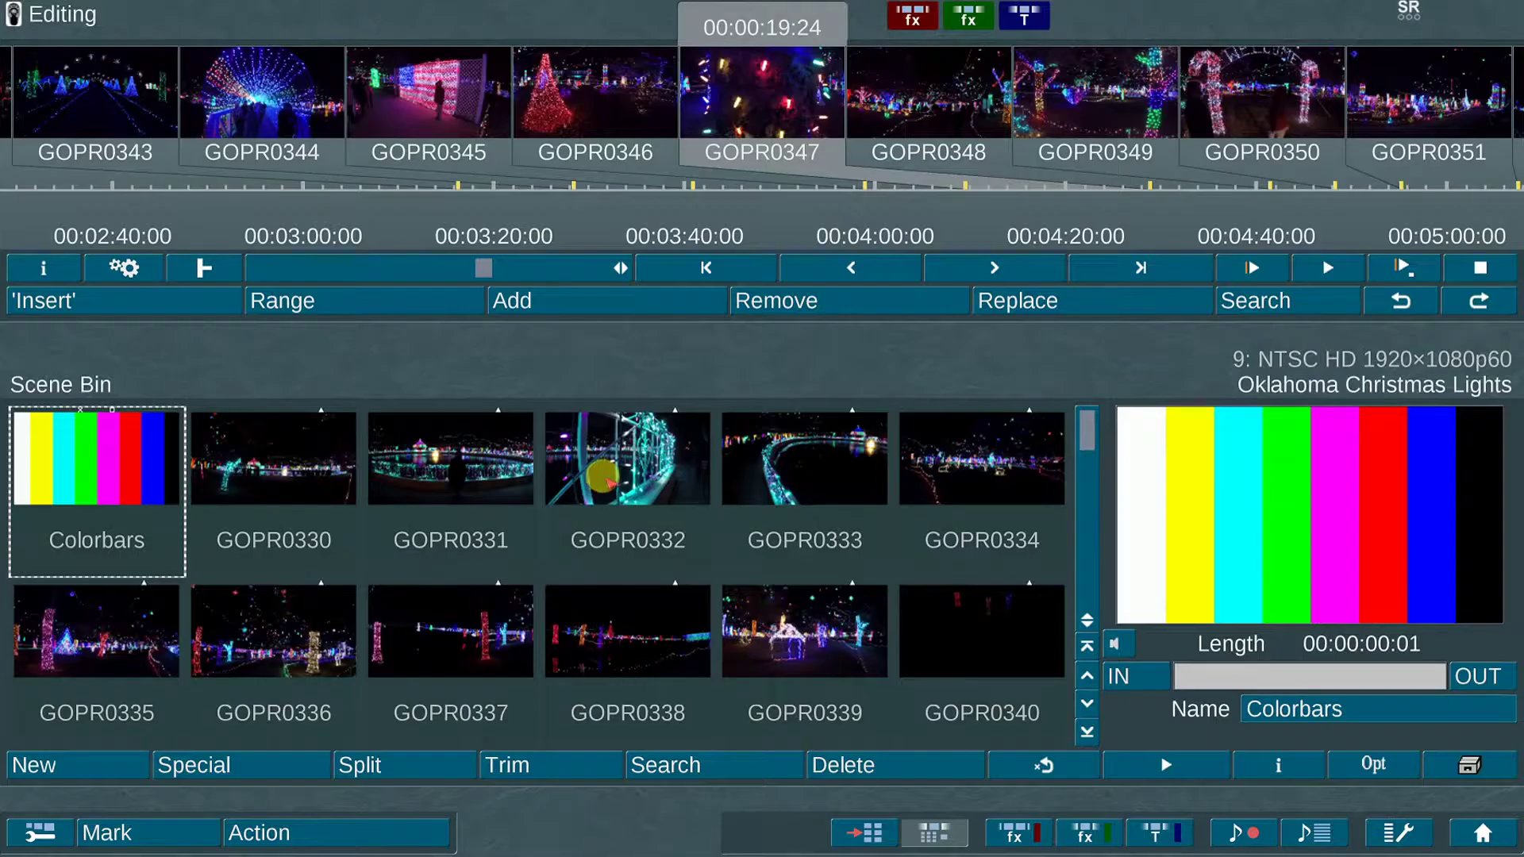
- Move along the storyboard and play the Christmas lights film from the current timeline position
left_click_drag(520, 269, 622, 268)
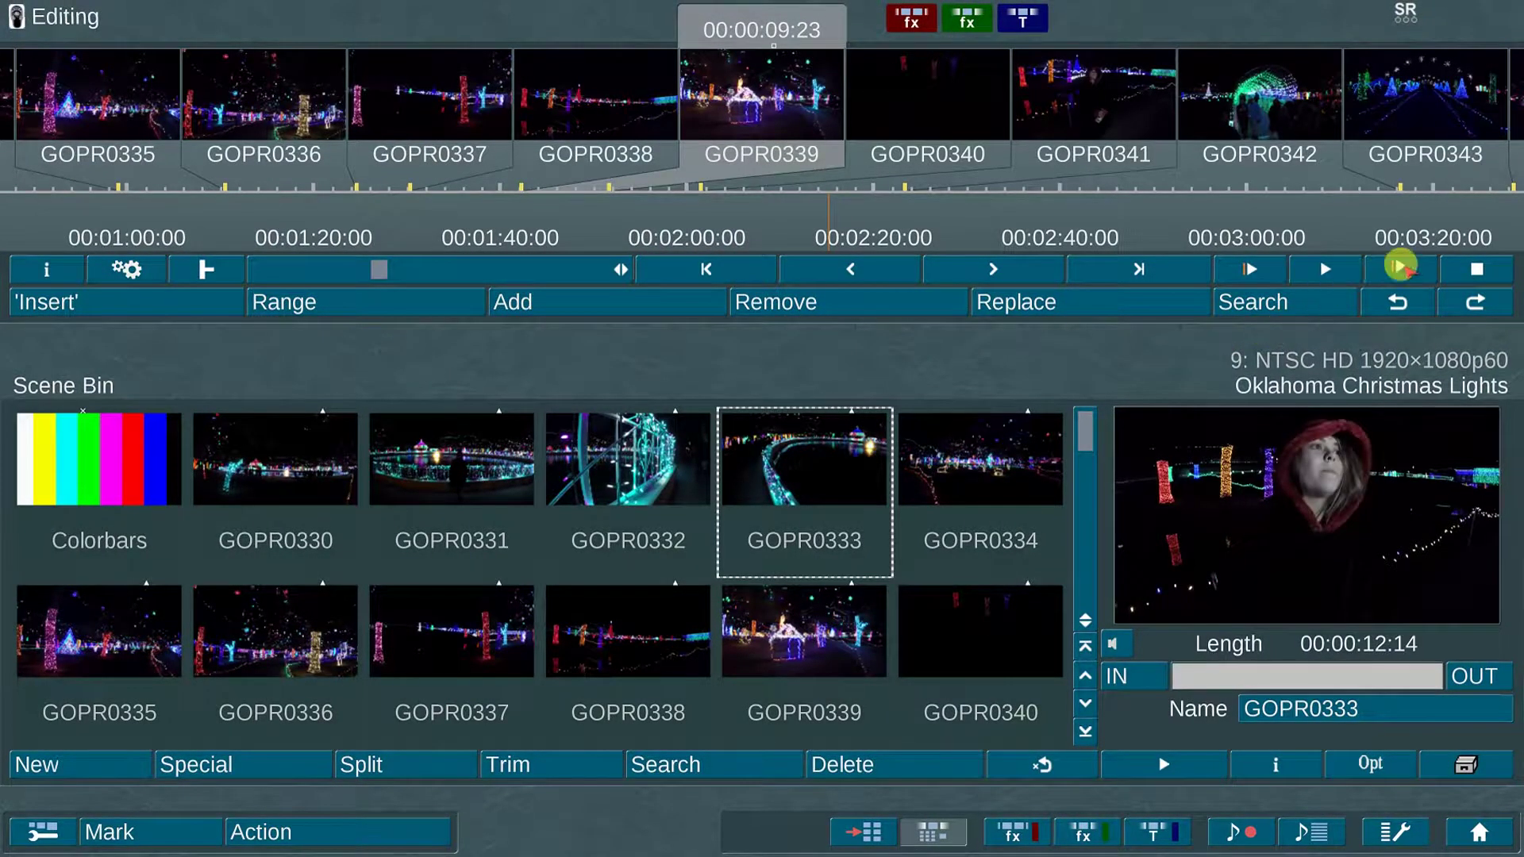
left_click(1401, 268)
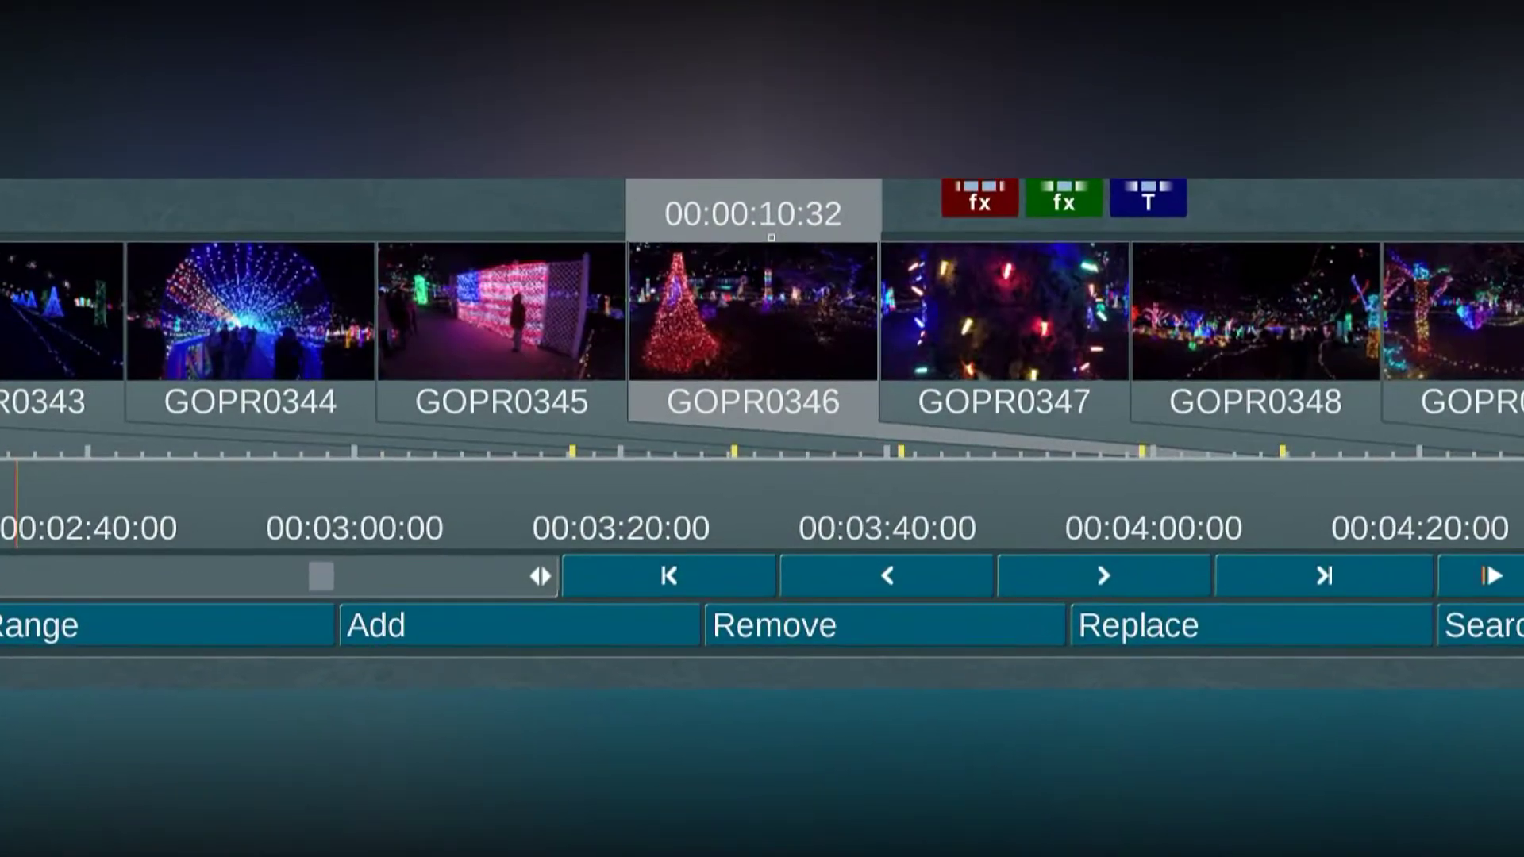
left_click(329, 569)
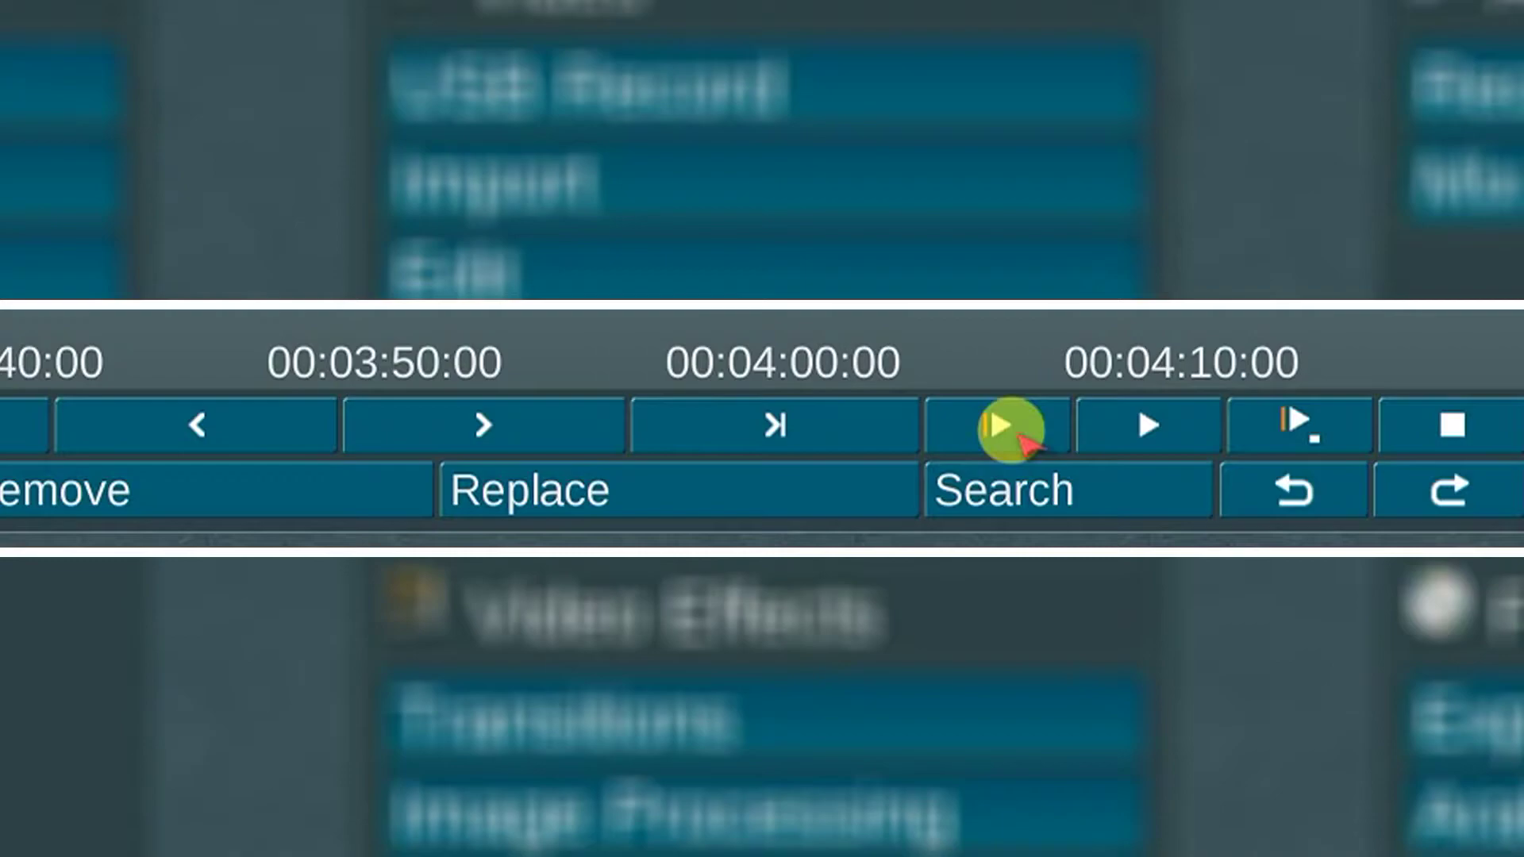
left_click(1020, 434)
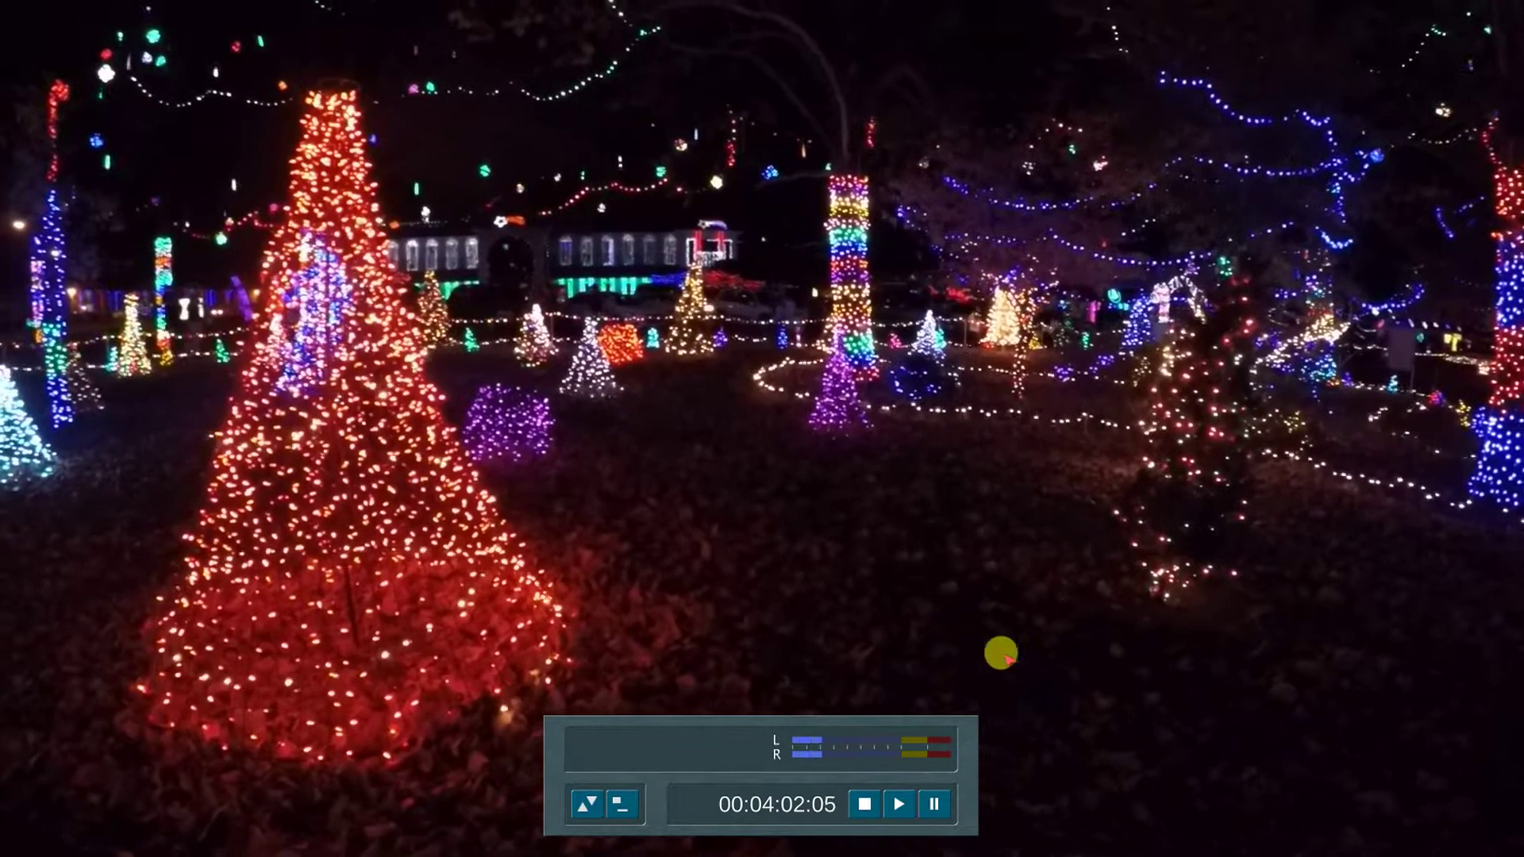
left_click(1294, 414)
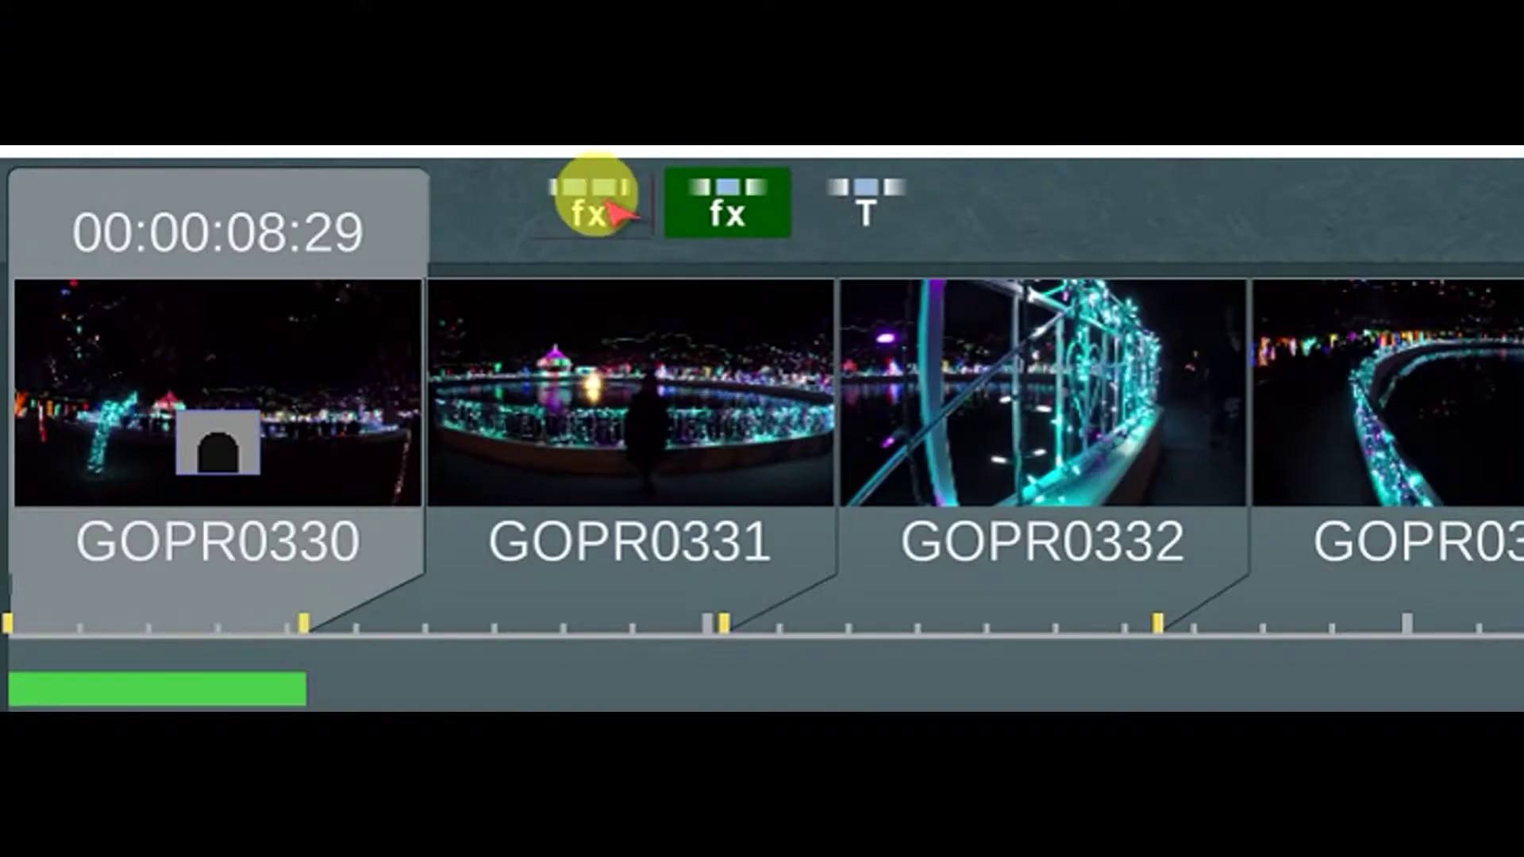
- Toggle the timeline display of the transition, image processing and title effects
left_click(918, 16)
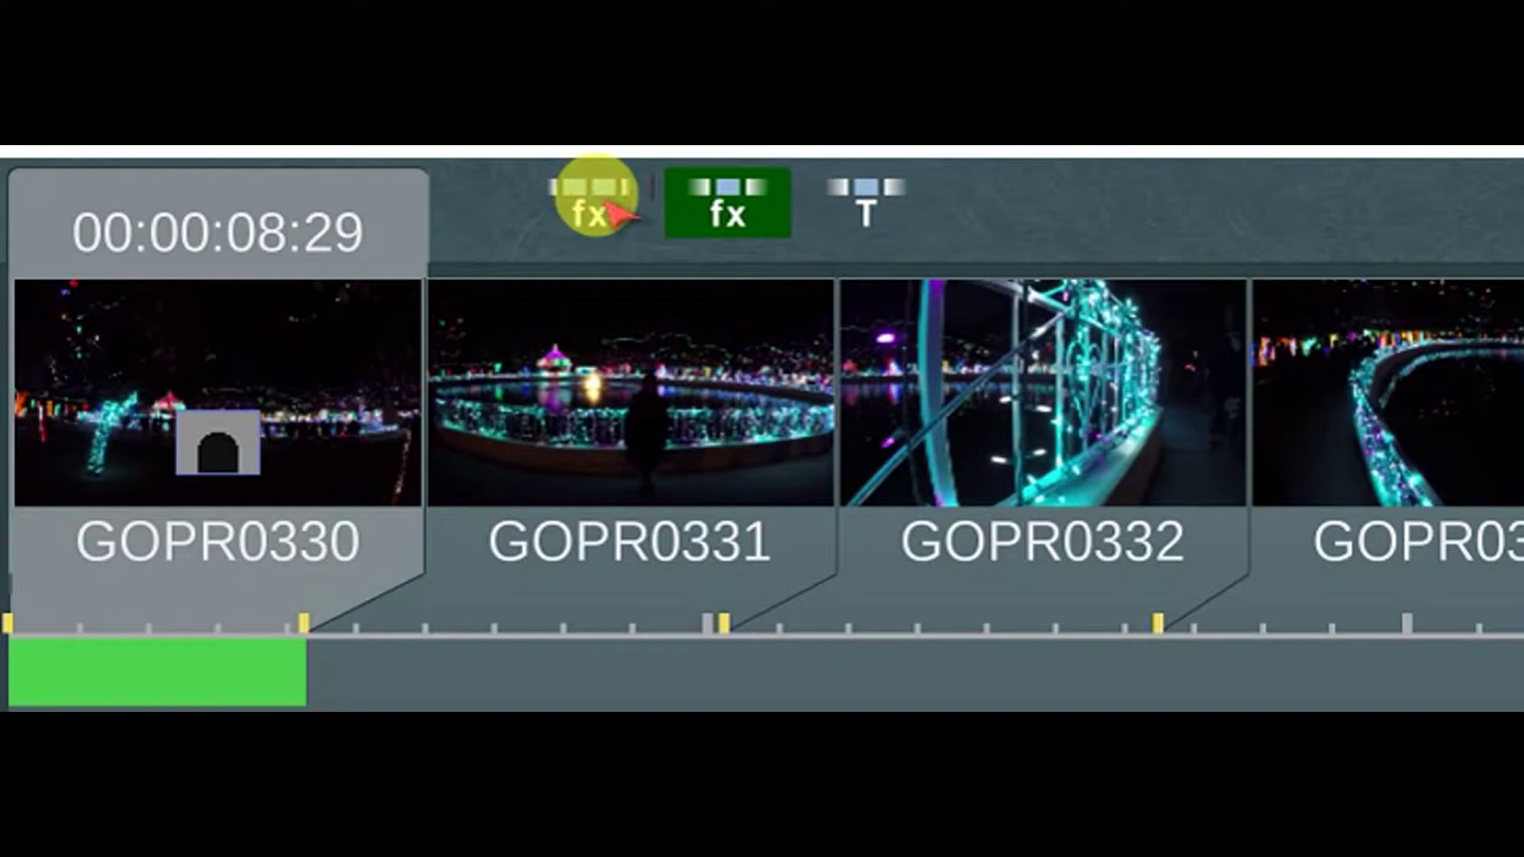
left_click(611, 208)
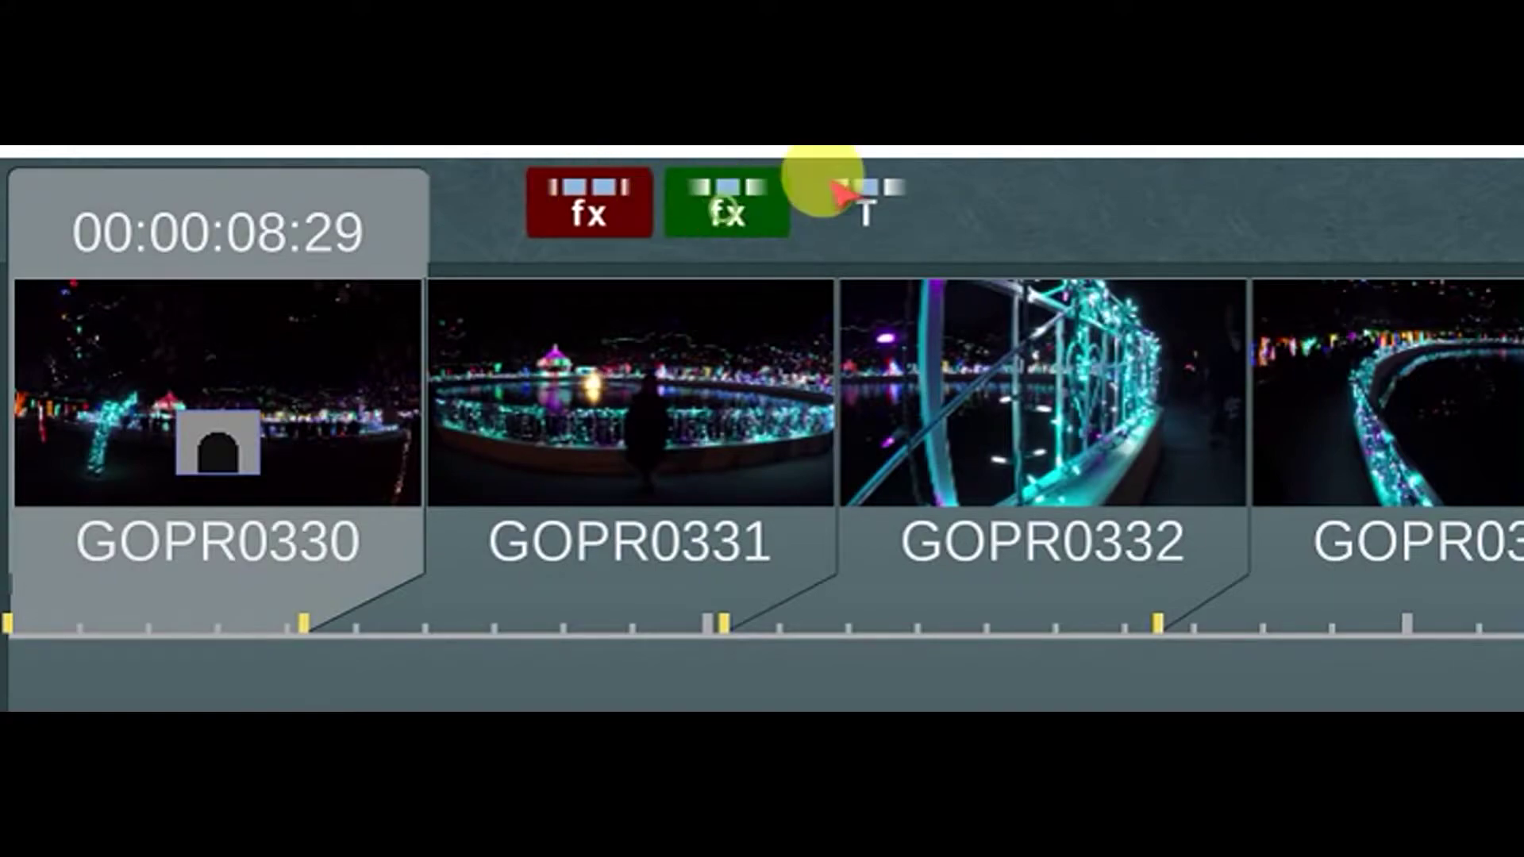
left_click(837, 190)
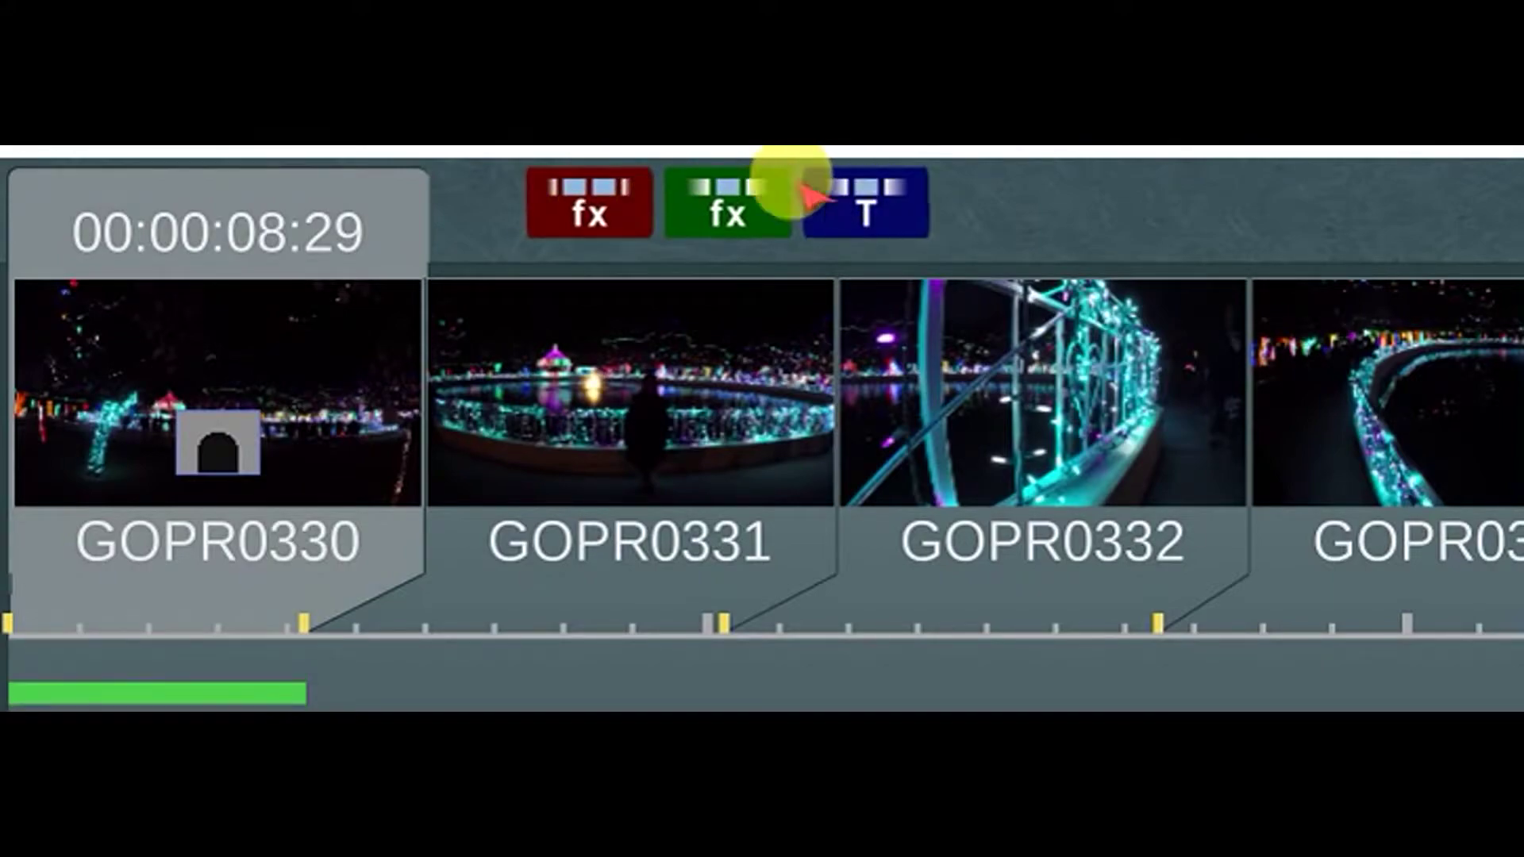
left_click(746, 194)
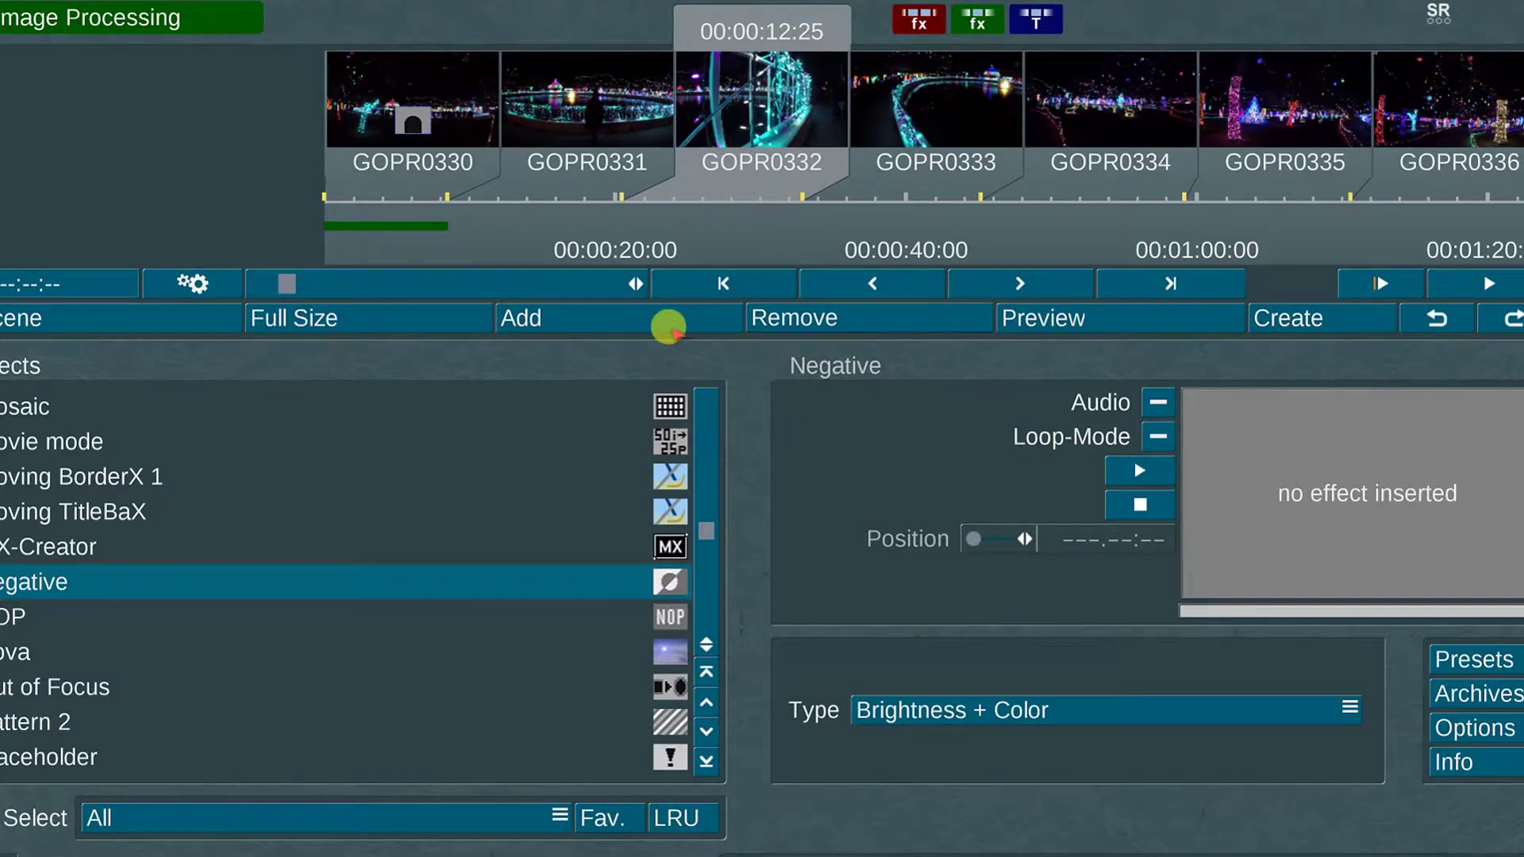
- Add the Negative image effect to scene GOPR0332 and specify its range with the Range option
left_click(669, 325)
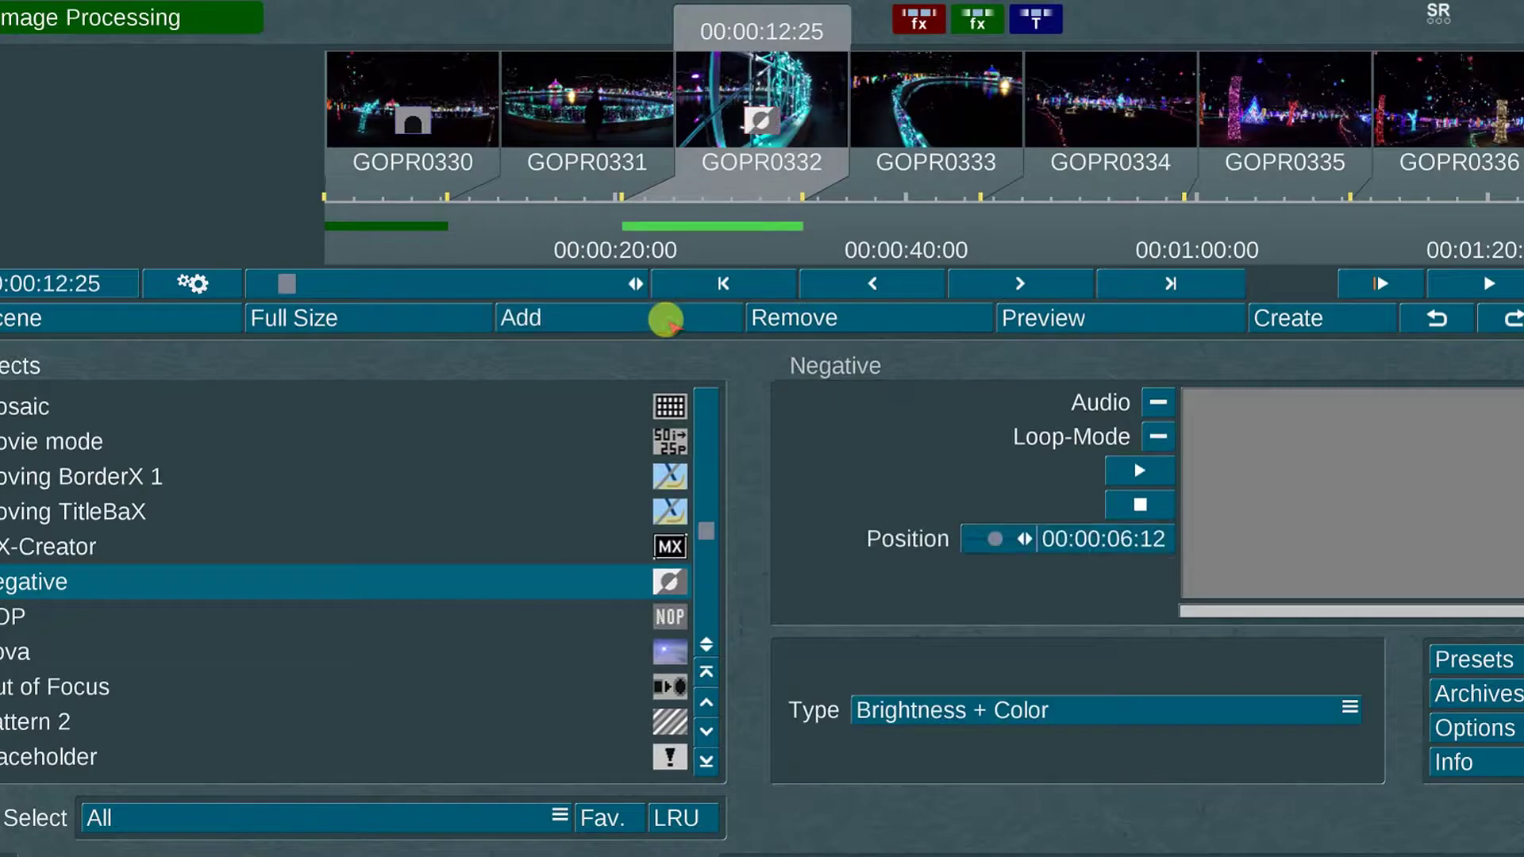
left_click(768, 120)
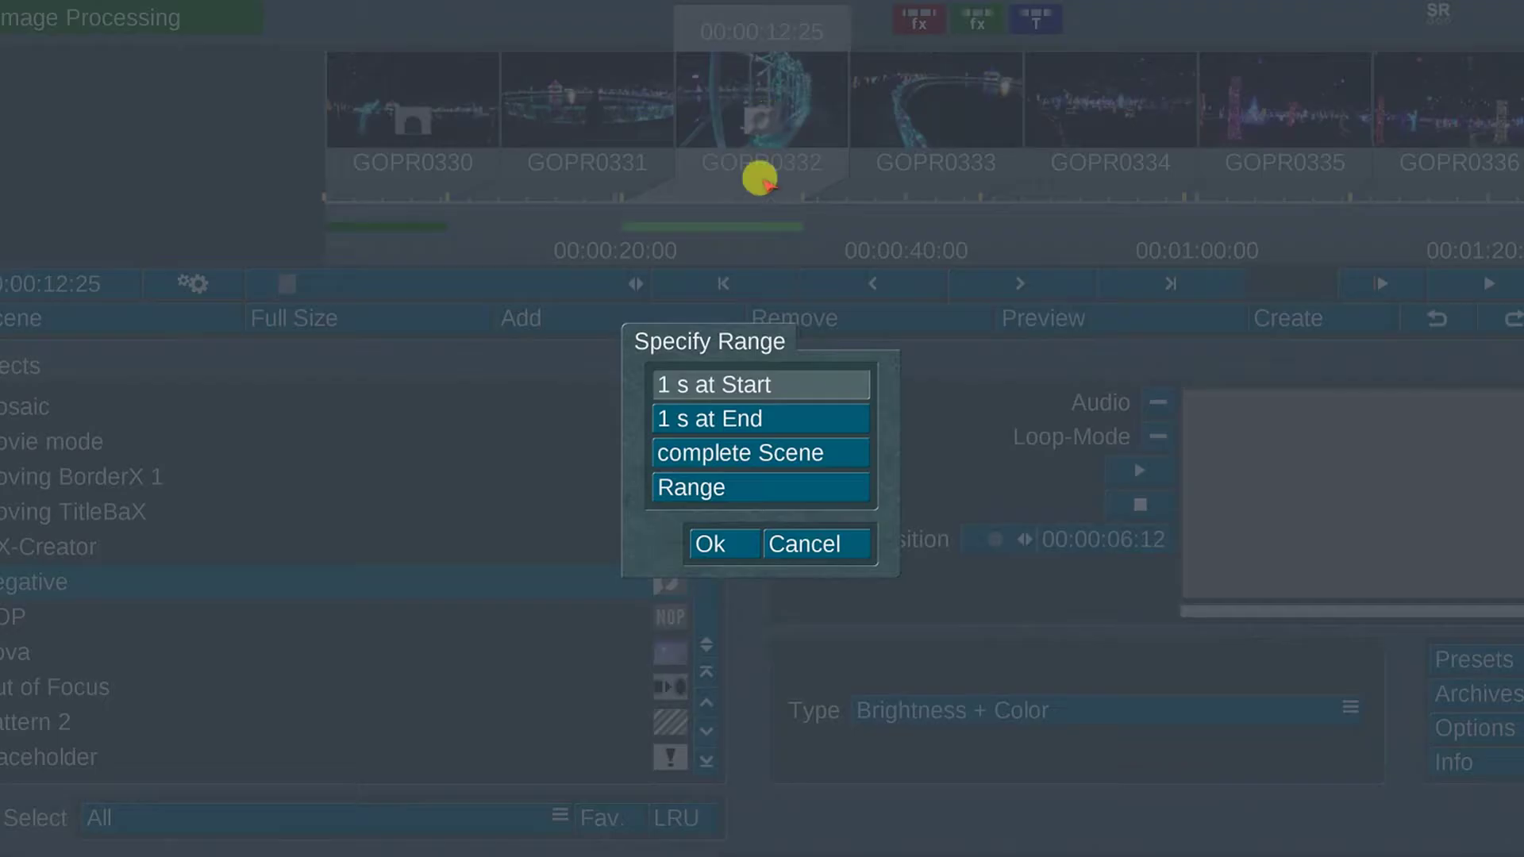
left_click(734, 419)
left_click(764, 454)
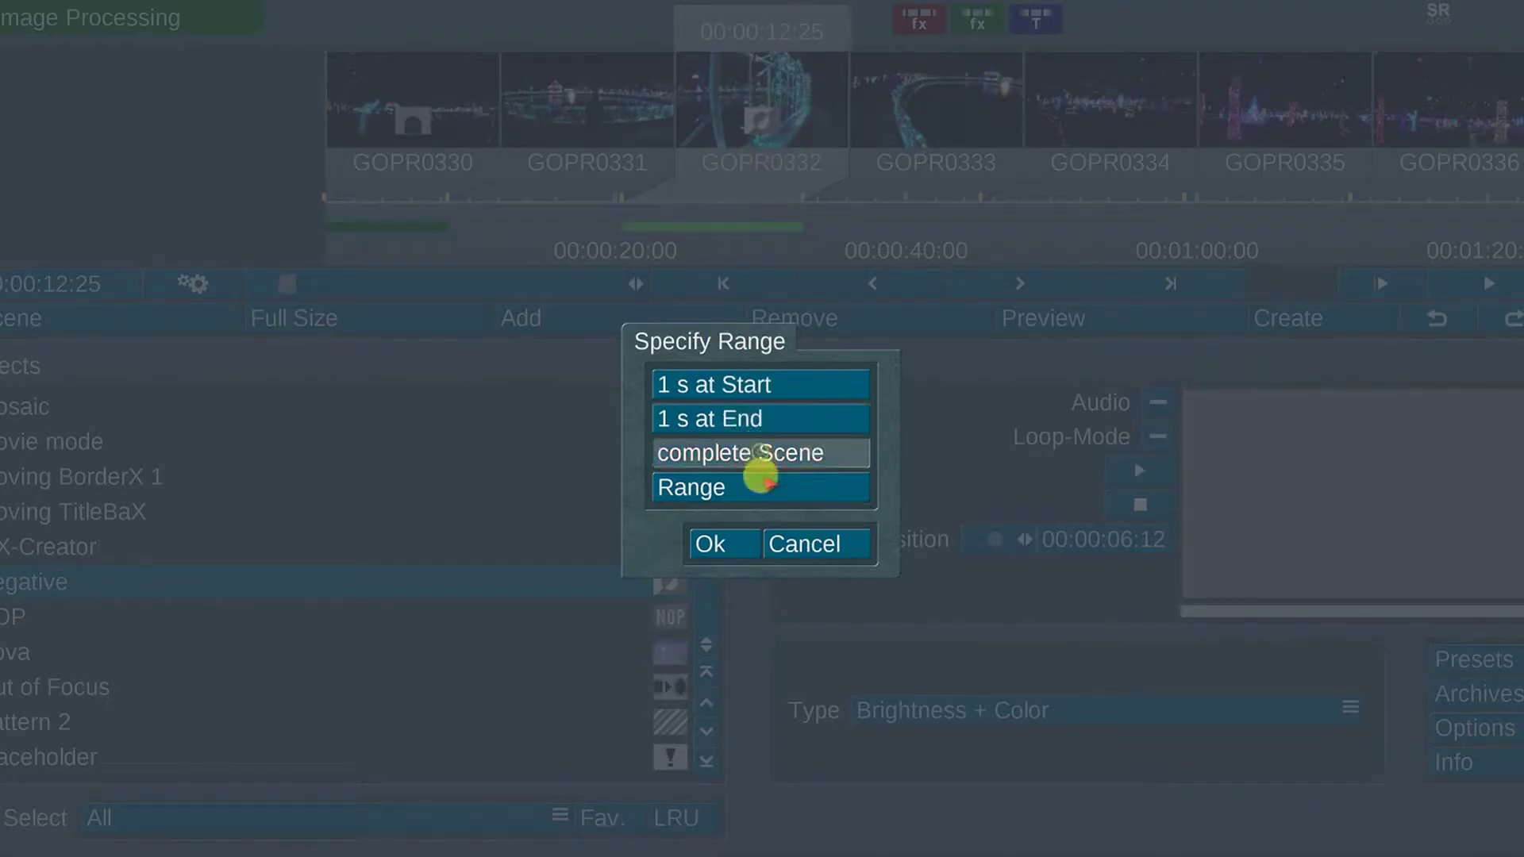
left_click(767, 489)
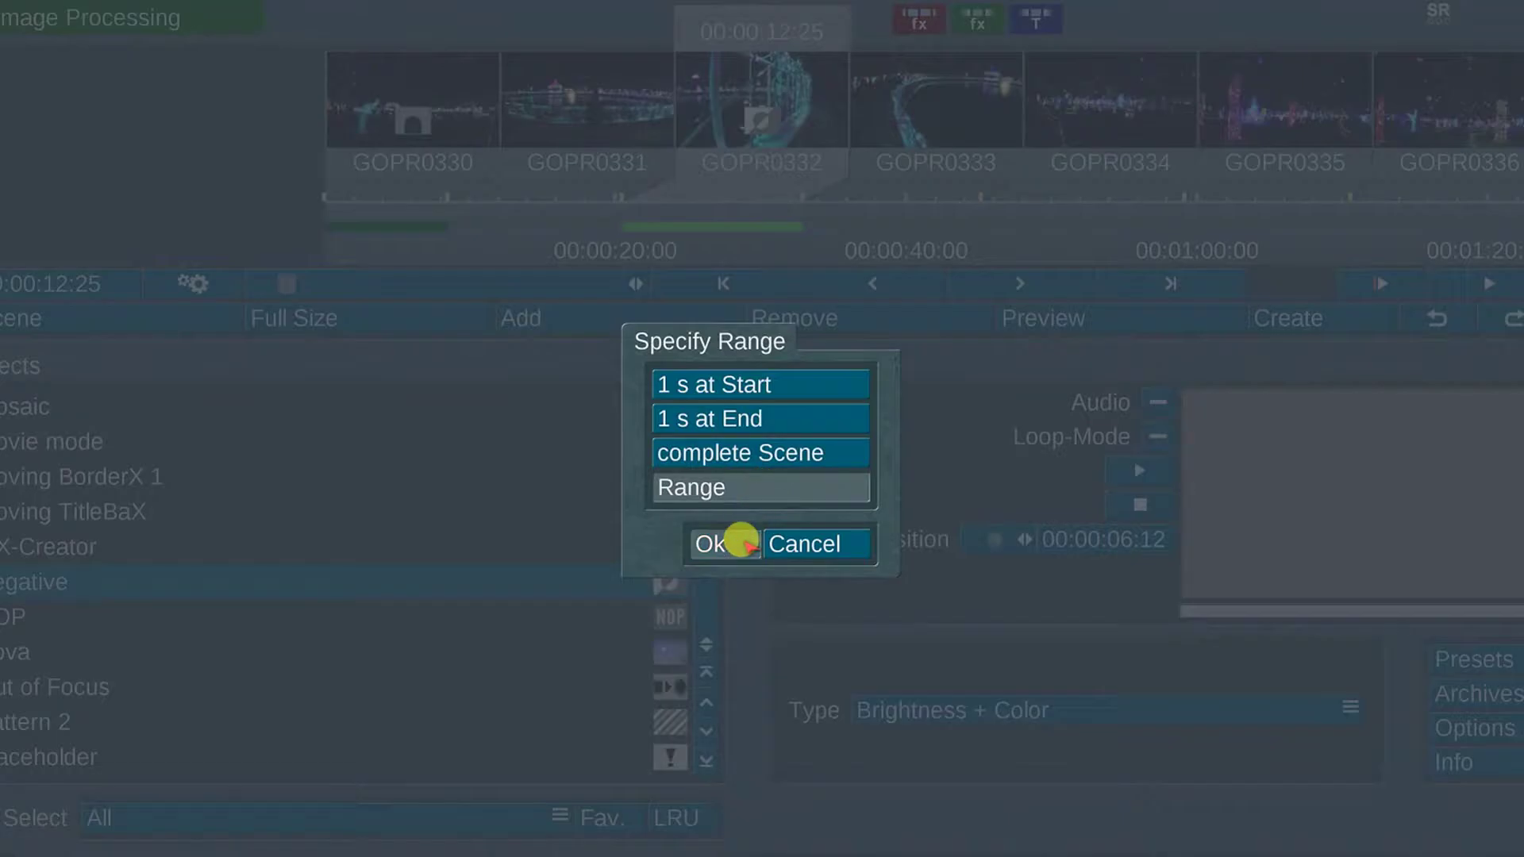
left_click(709, 543)
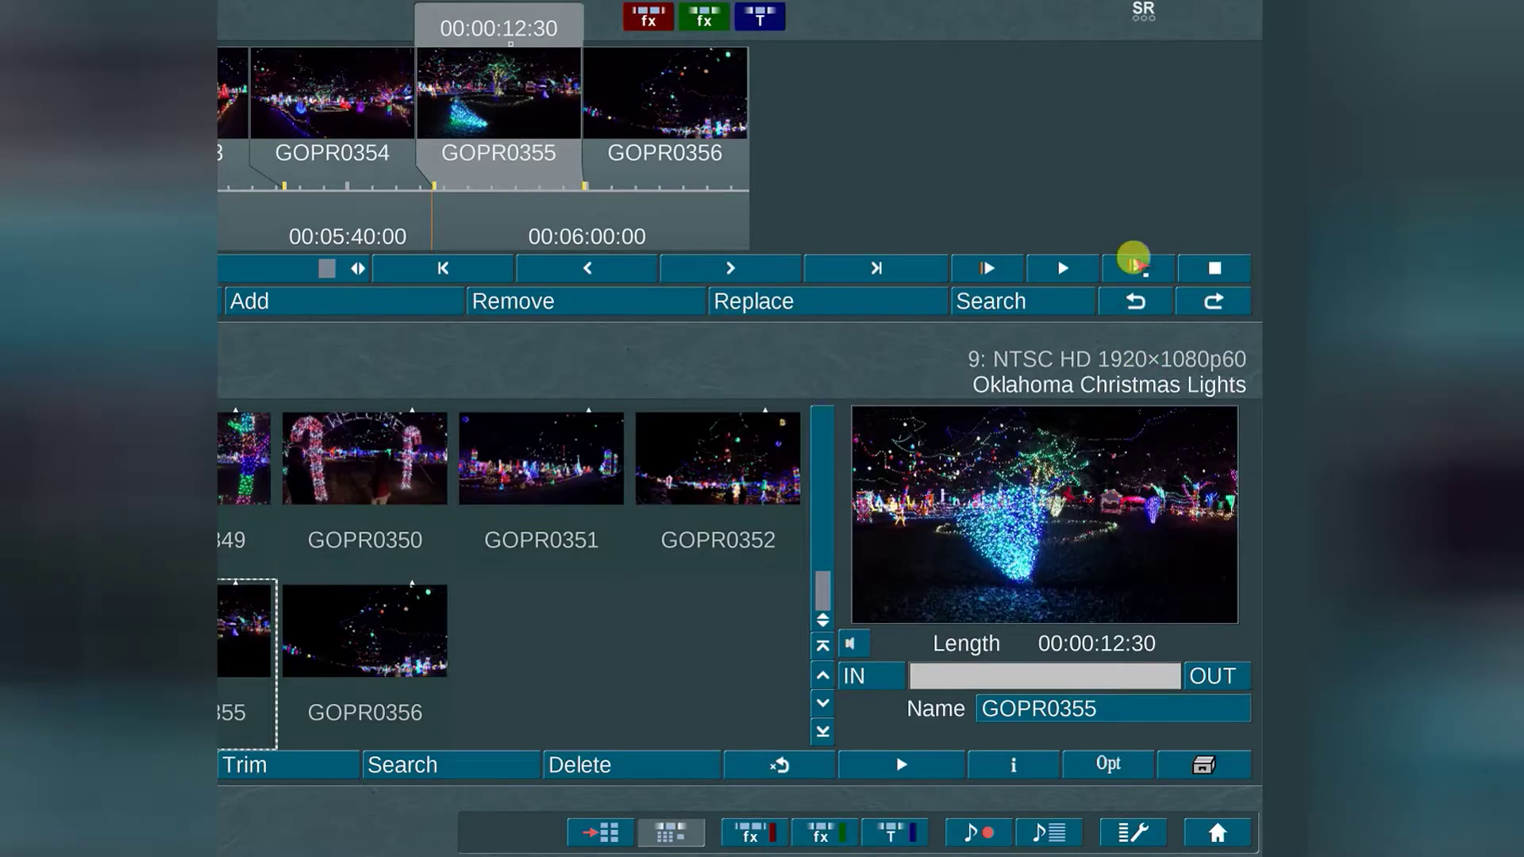
- Play the storyboard from the timeline position at scene GOPR0355
left_click(1135, 264)
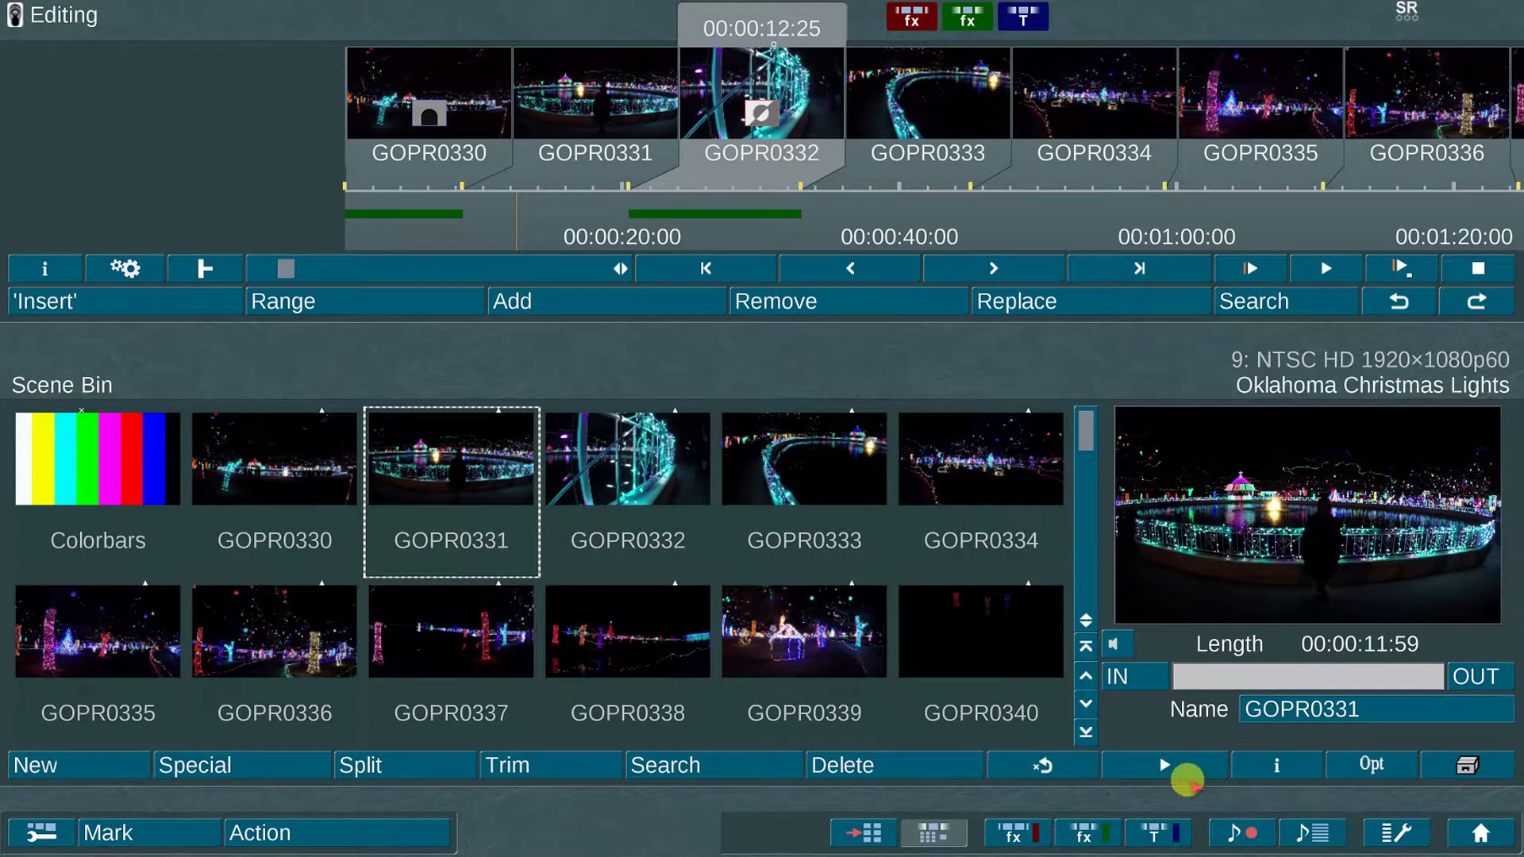
- Open titling and add the Through Fading Pages title effect to the storyboard
left_click(1153, 829)
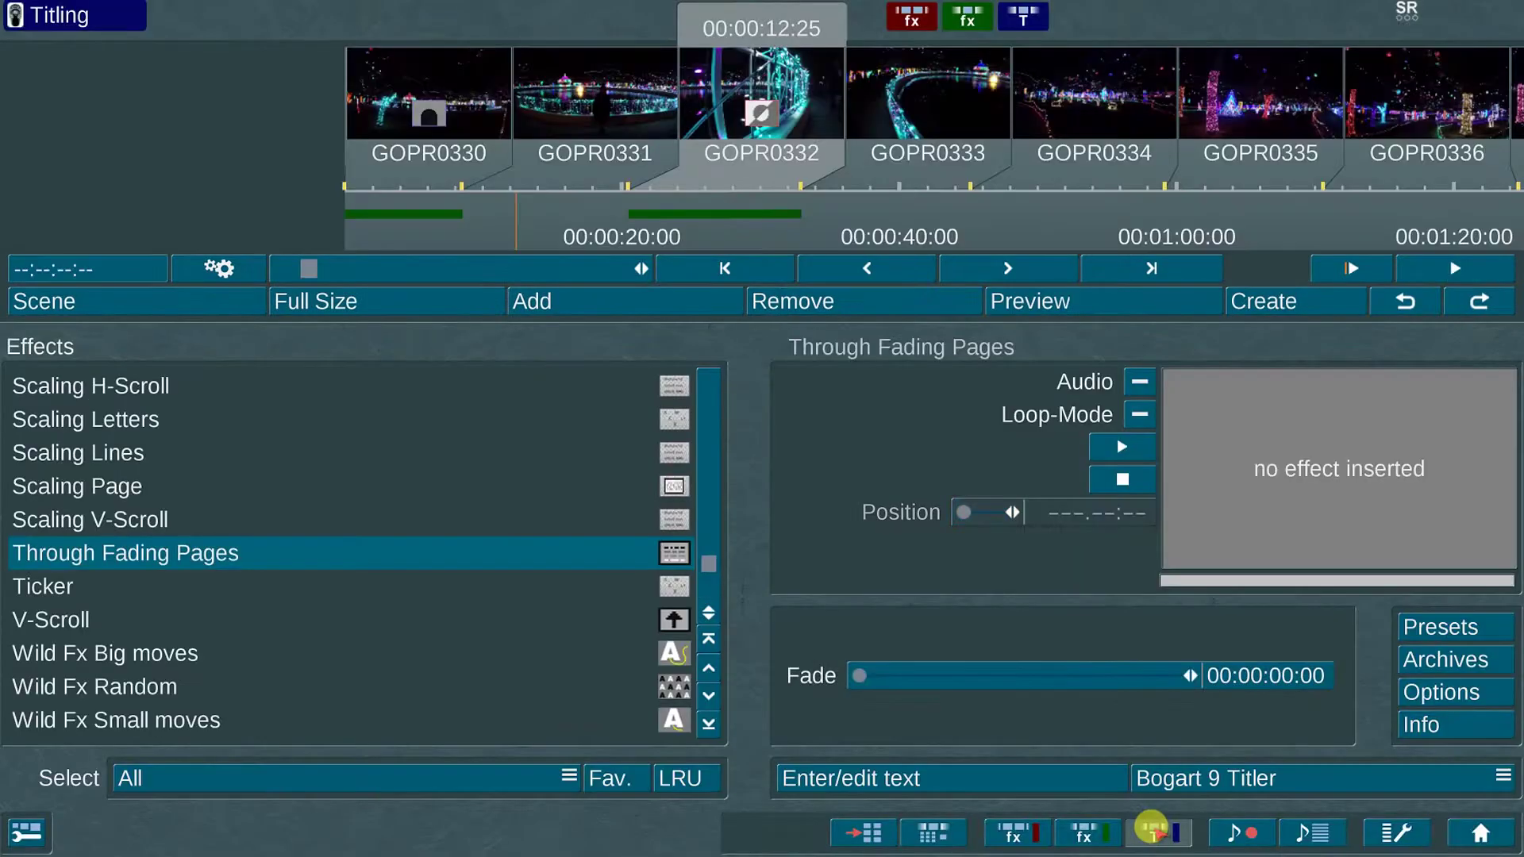
left_click(675, 299)
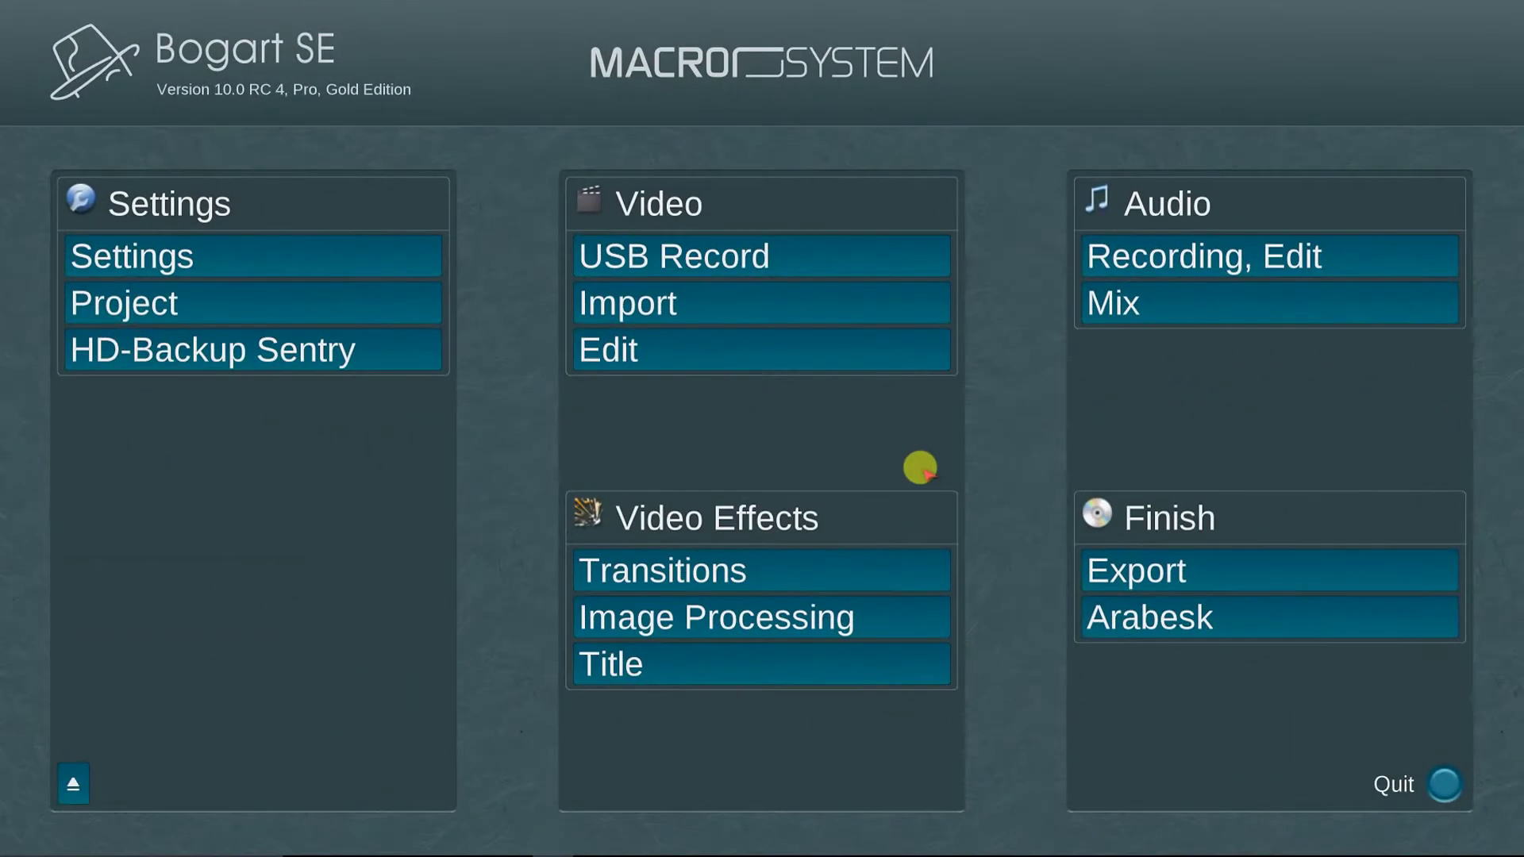
- Open video editing and set the Split option to Advanced in the scene options
left_click(872, 348)
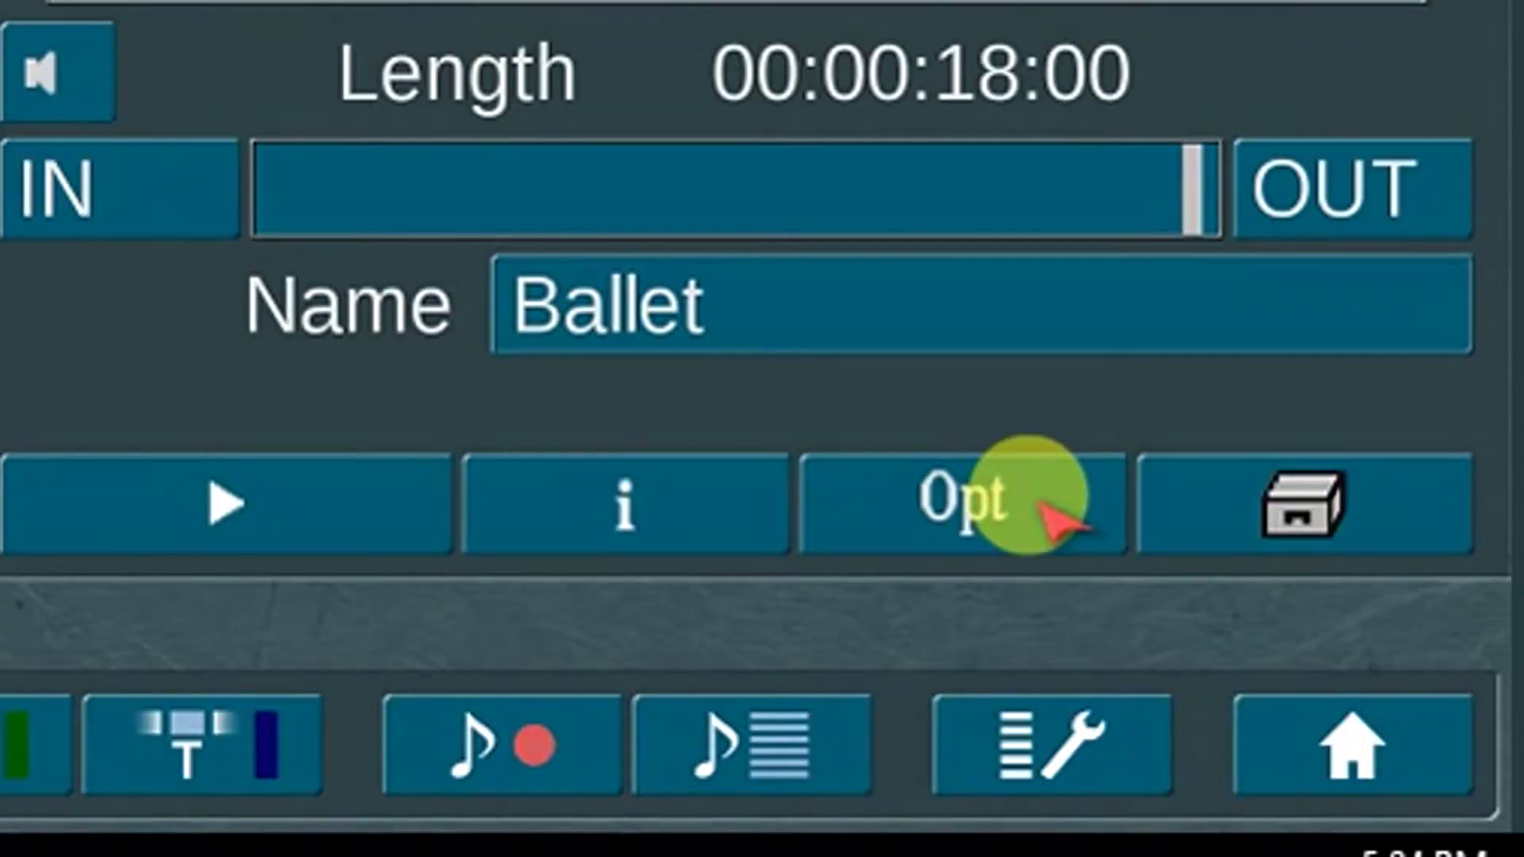
left_click(1040, 508)
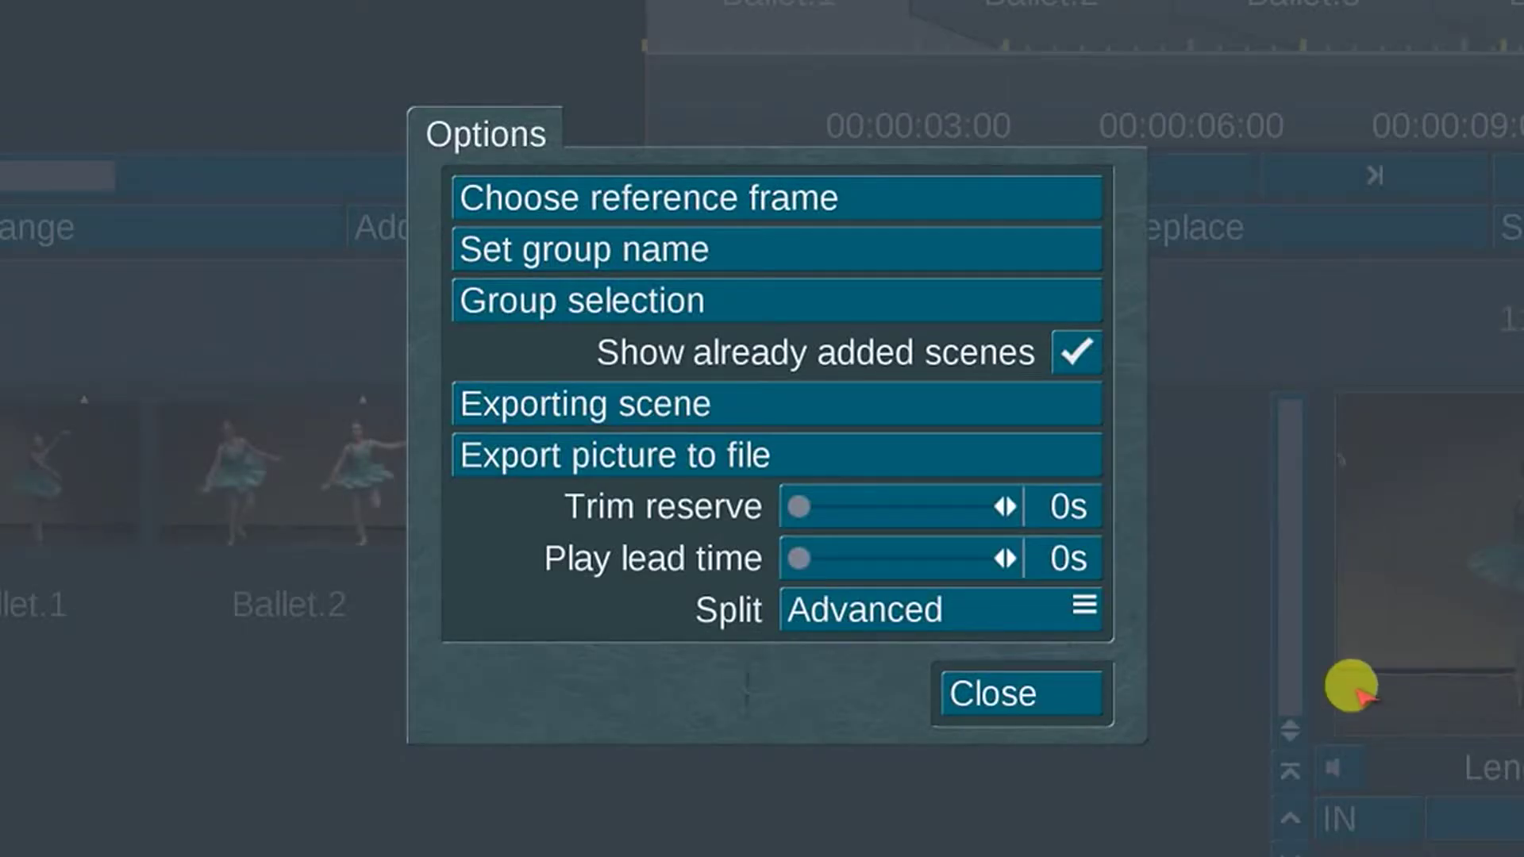
left_click(1021, 603)
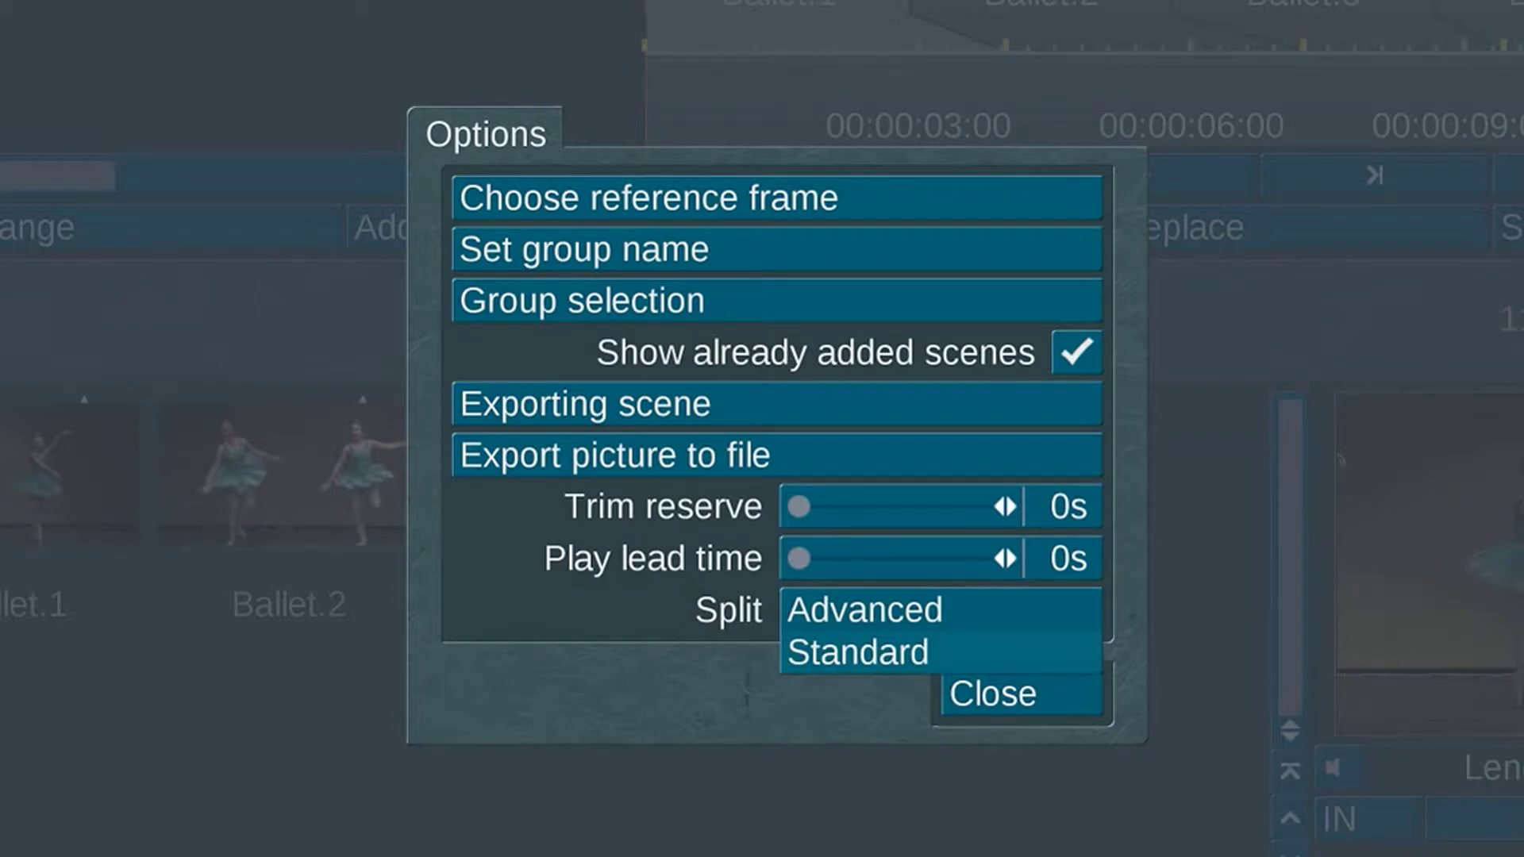
left_click(1018, 599)
left_click(1018, 603)
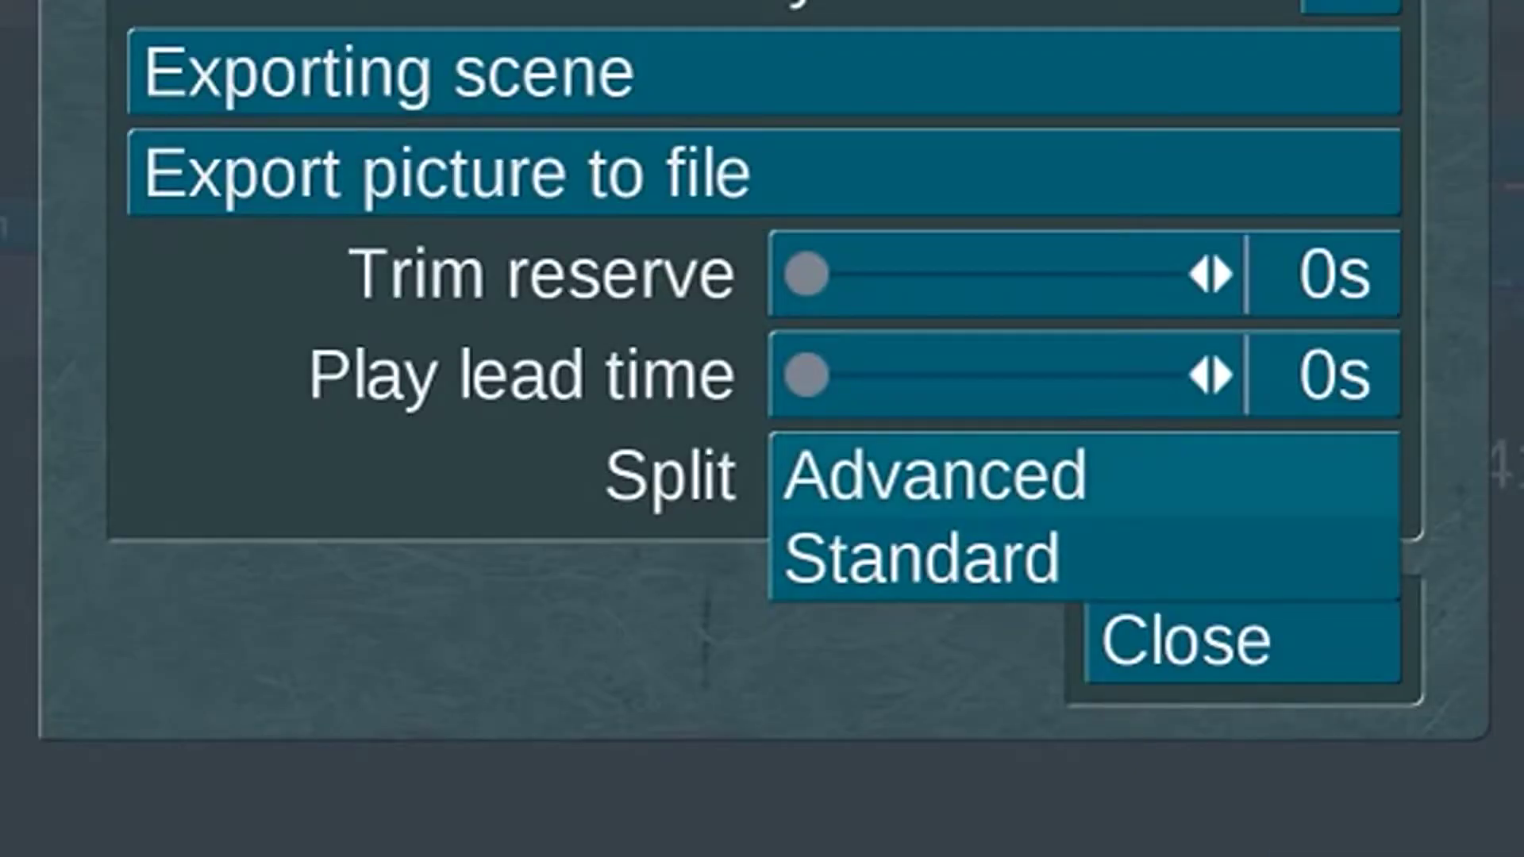
left_click(1119, 476)
left_click(1183, 639)
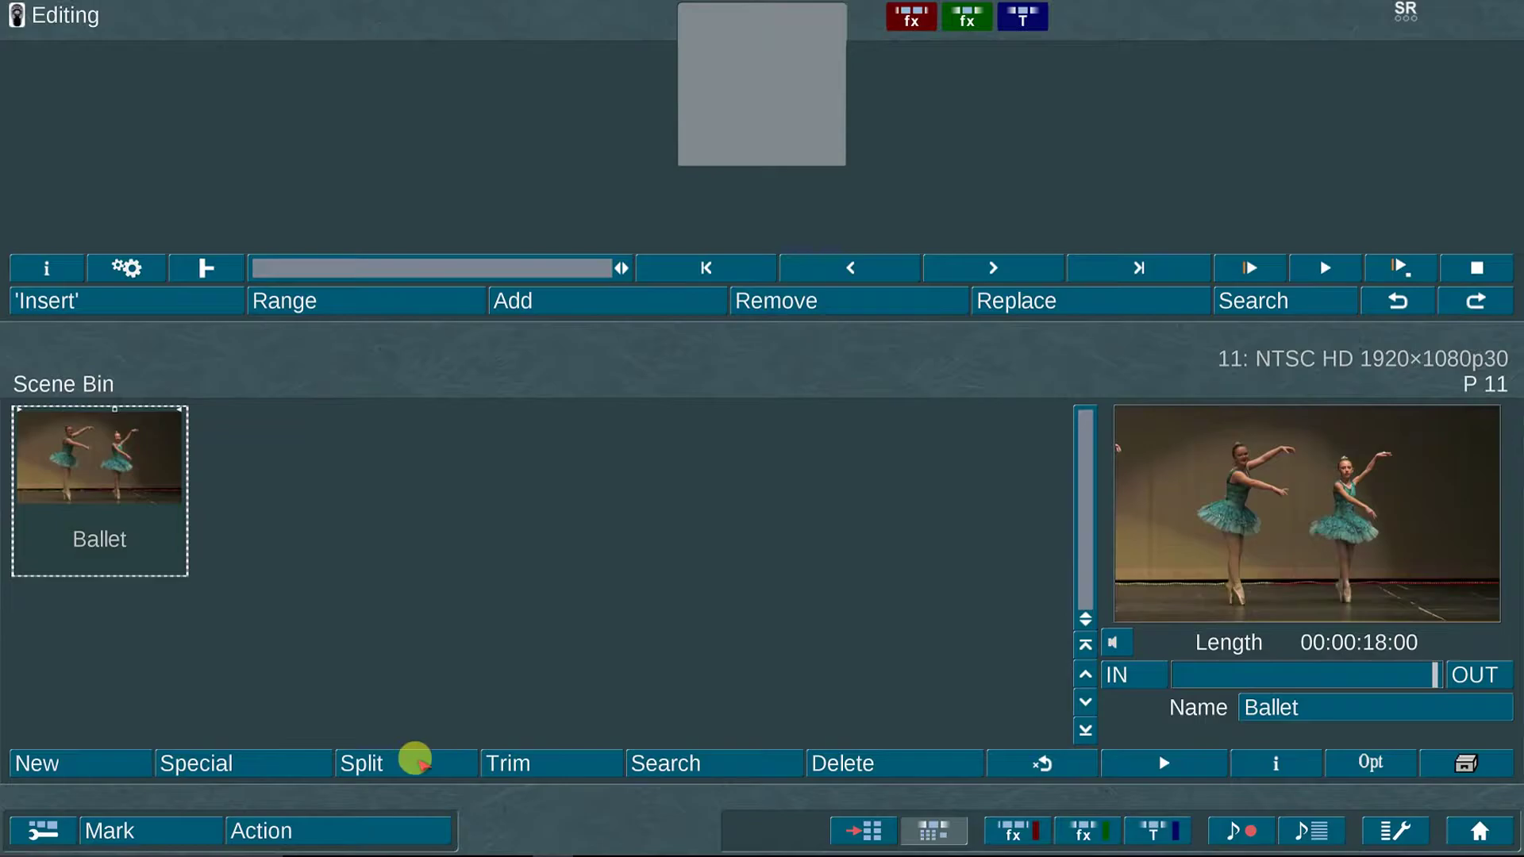
- Open Split for the Ballet scene and scrub its footage by moving the marker along the timeline
left_click(414, 759)
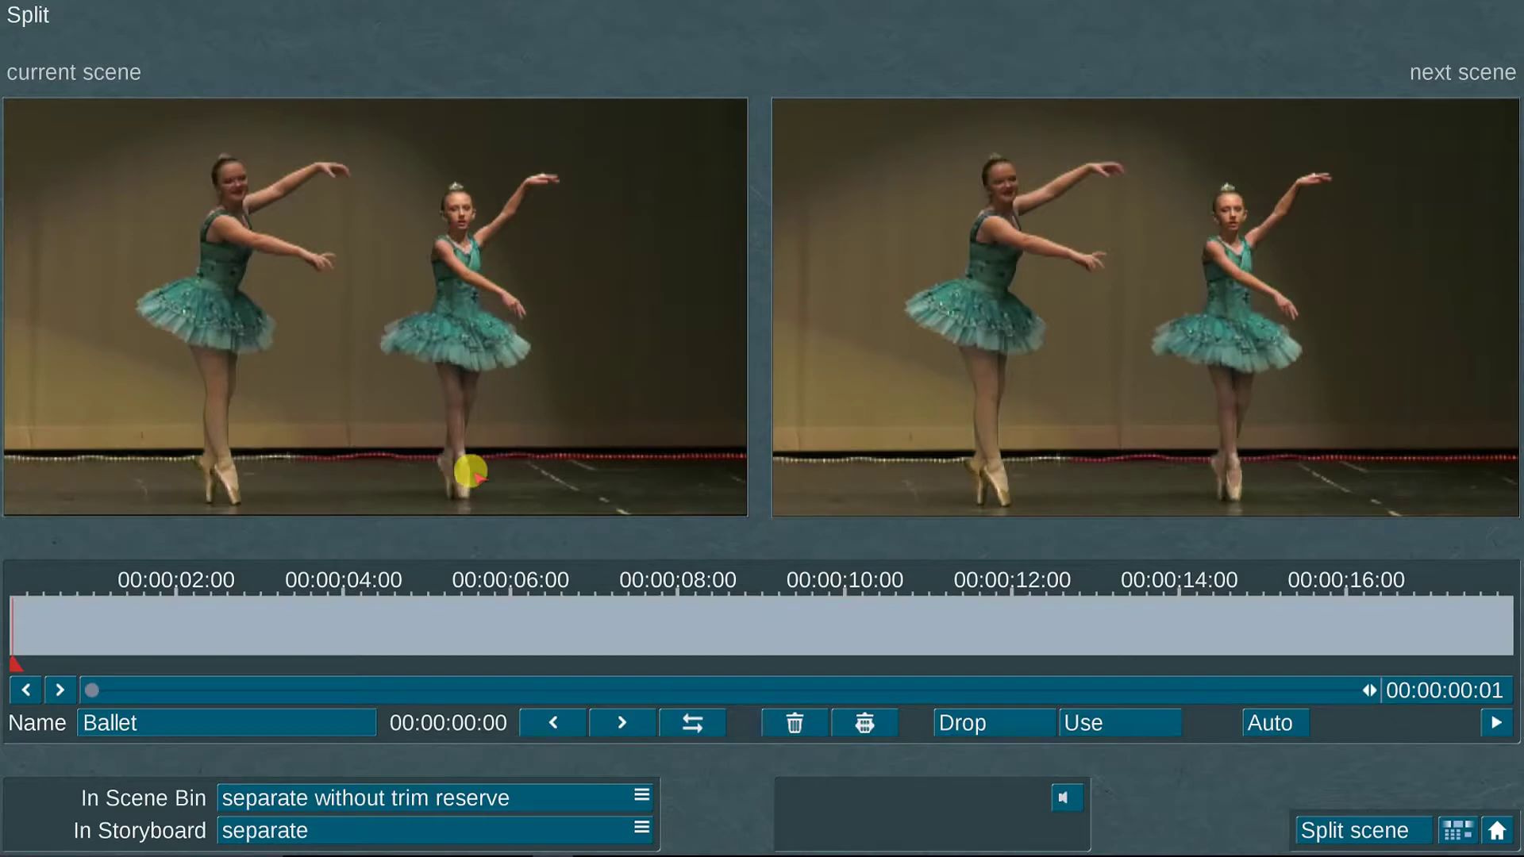
left_click_drag(92, 691, 1357, 690)
left_click(254, 633)
left_click(814, 300)
left_click(1008, 300)
left_click(1322, 282)
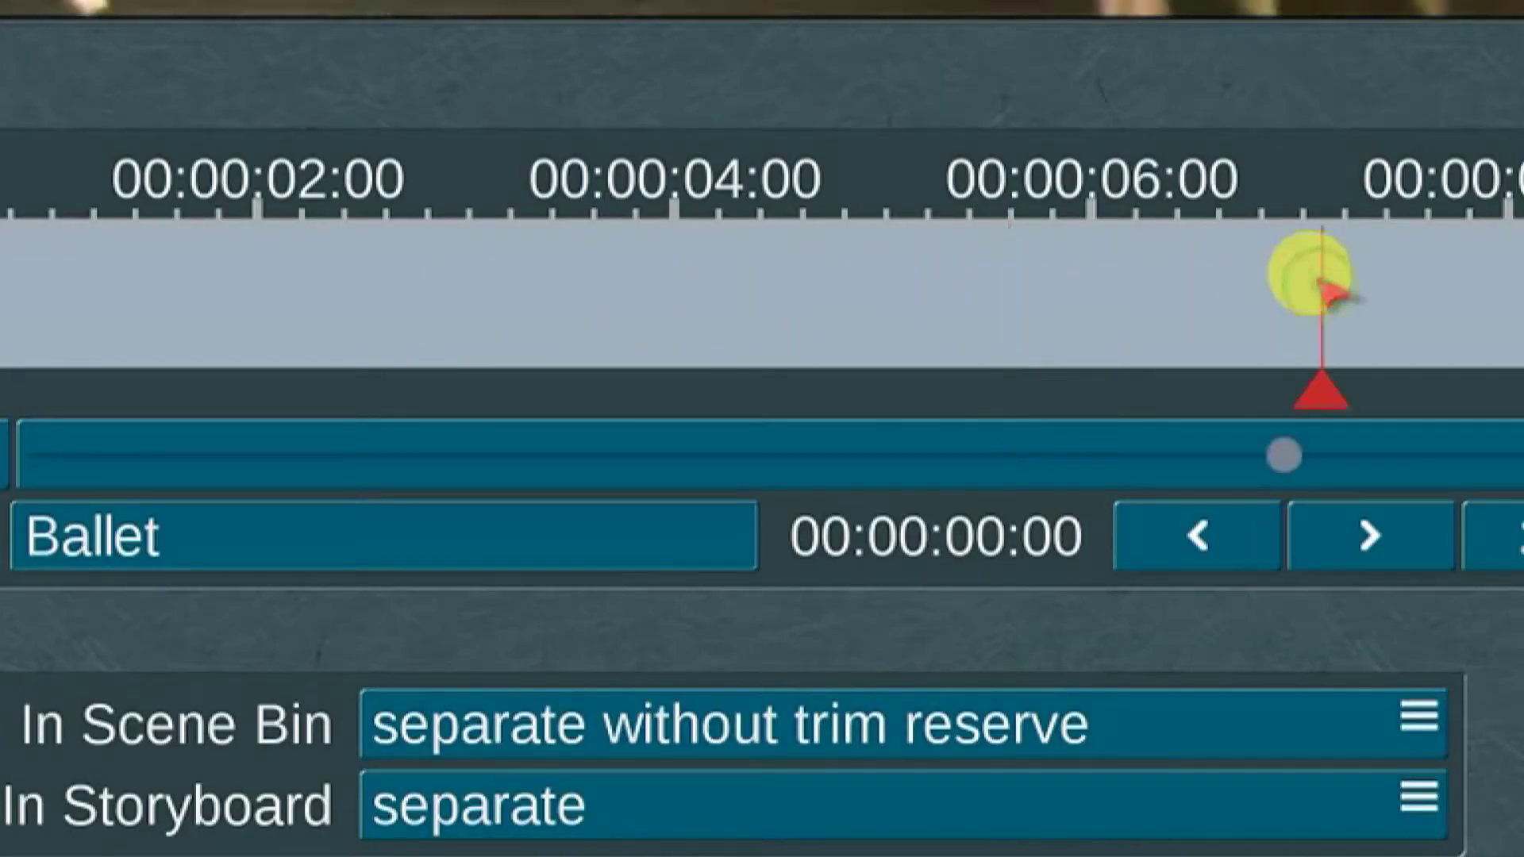
left_click(1147, 373)
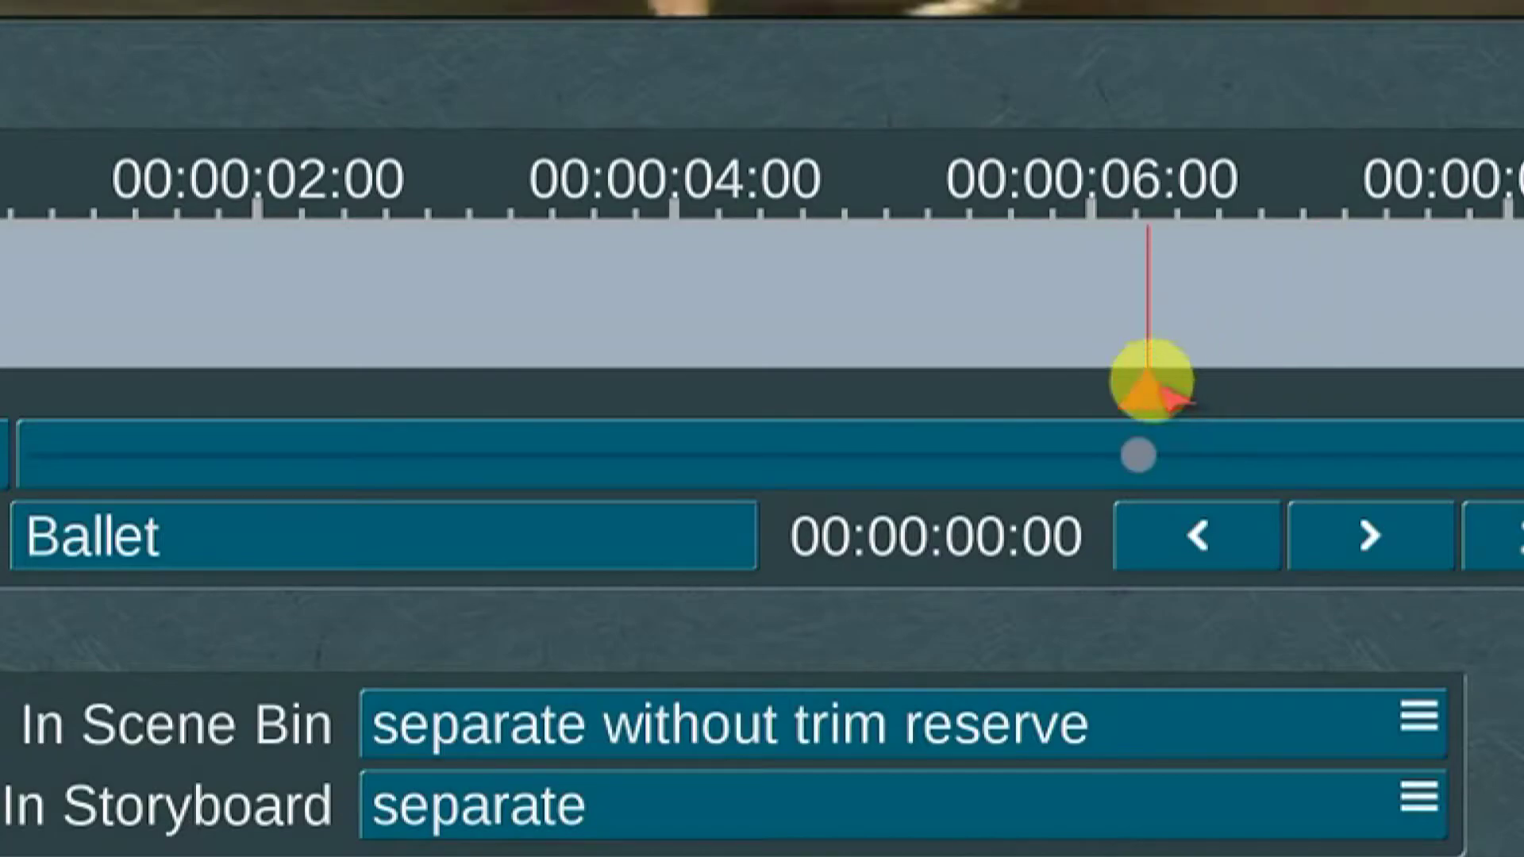
left_click(1446, 373)
left_click(36, 457)
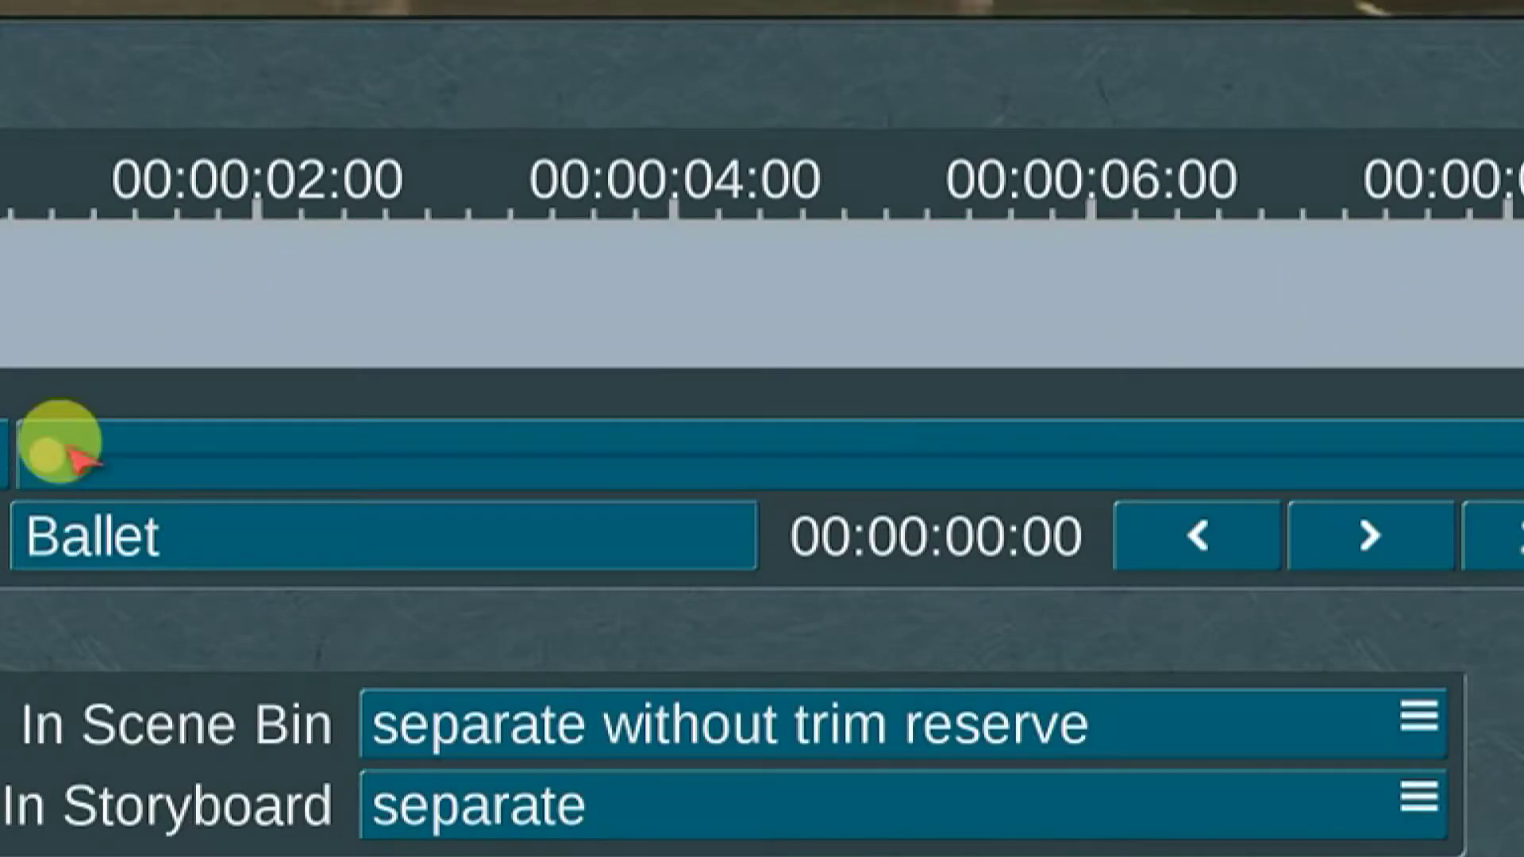
- Mark the Ballet segment up to 00:00:03:29 for use and move the split marker to just before 00:00:10:00
left_click_drag(71, 453, 700, 453)
left_click(1099, 722)
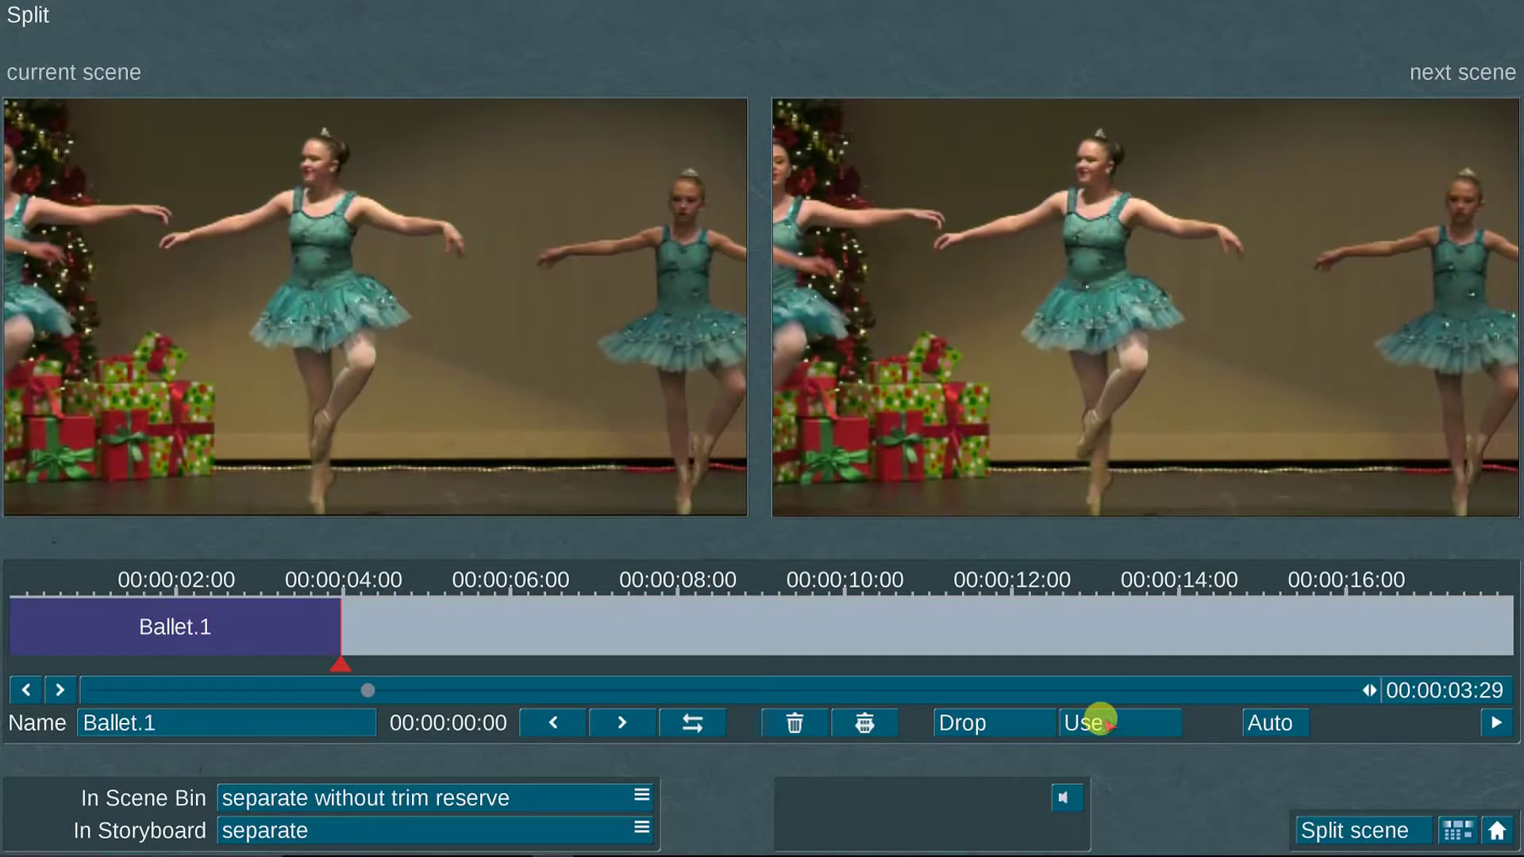
left_click(510, 689)
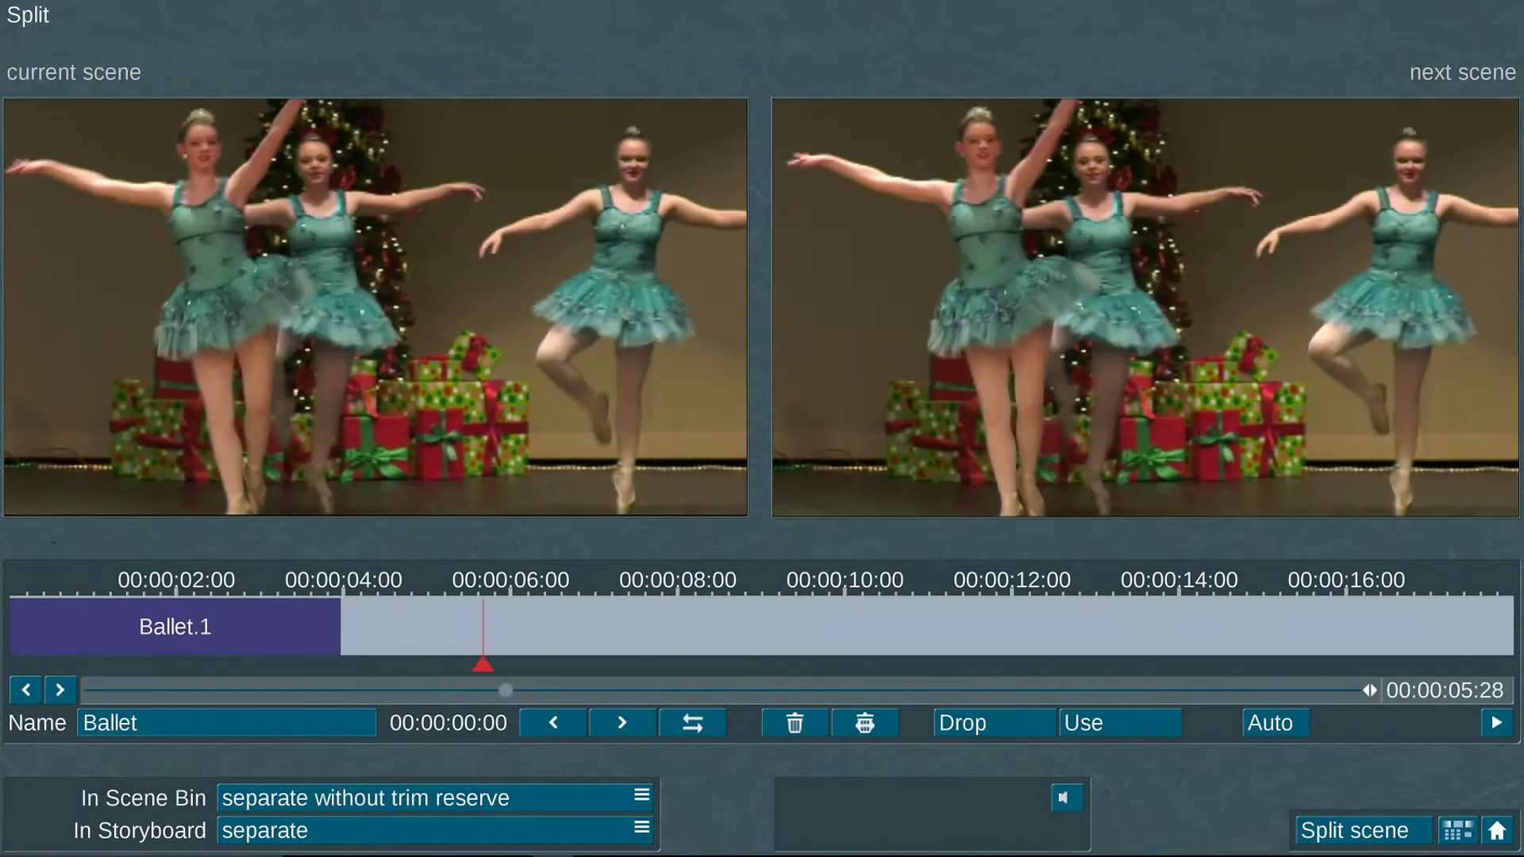
left_click_drag(506, 689, 779, 690)
- Step backward and forward through the split points of the Ballet scene
left_click(554, 724)
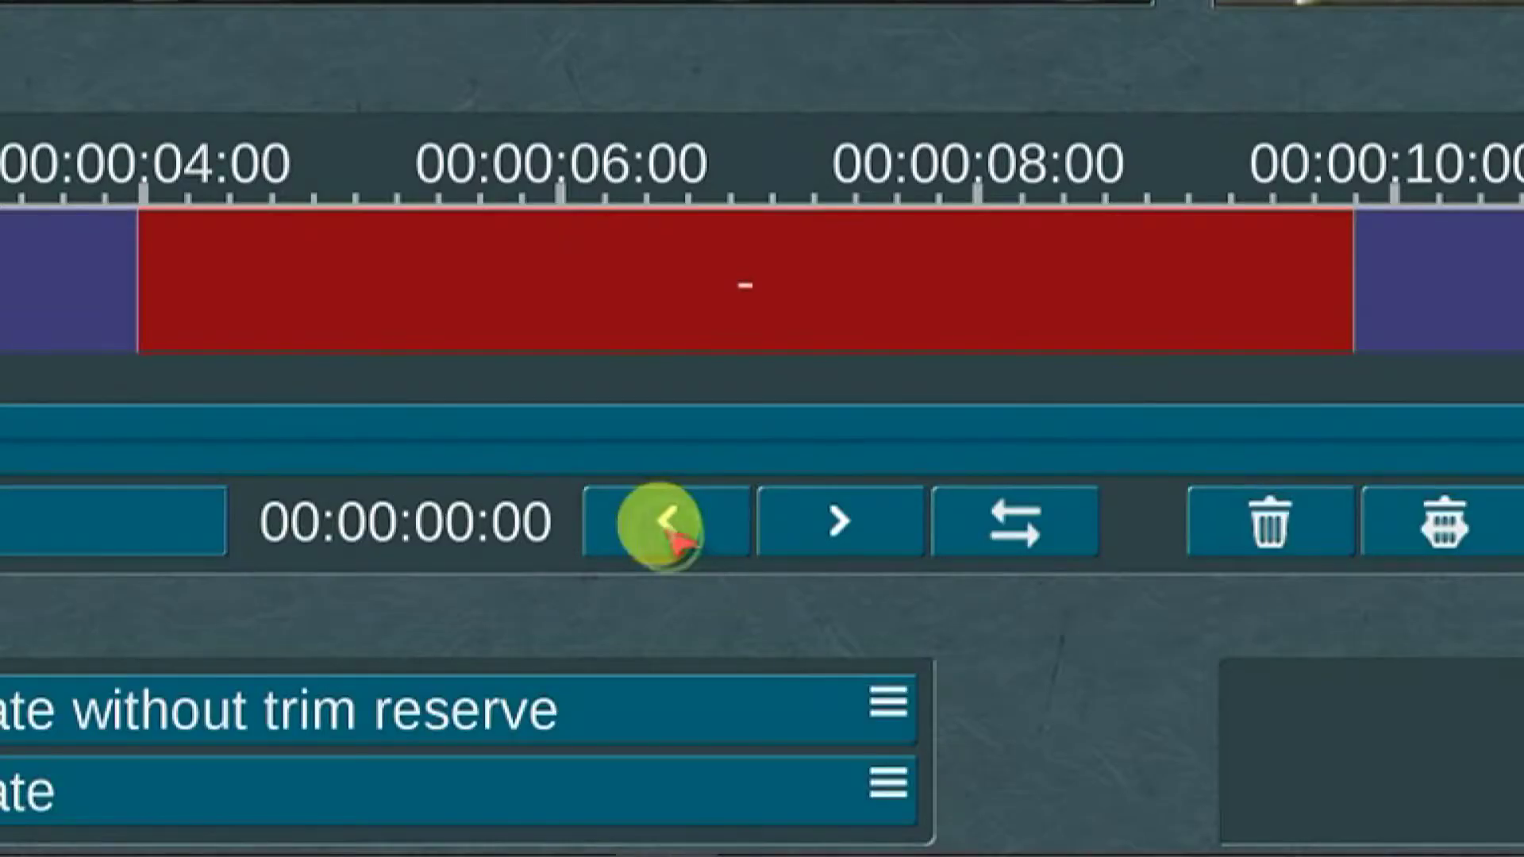
left_click(838, 522)
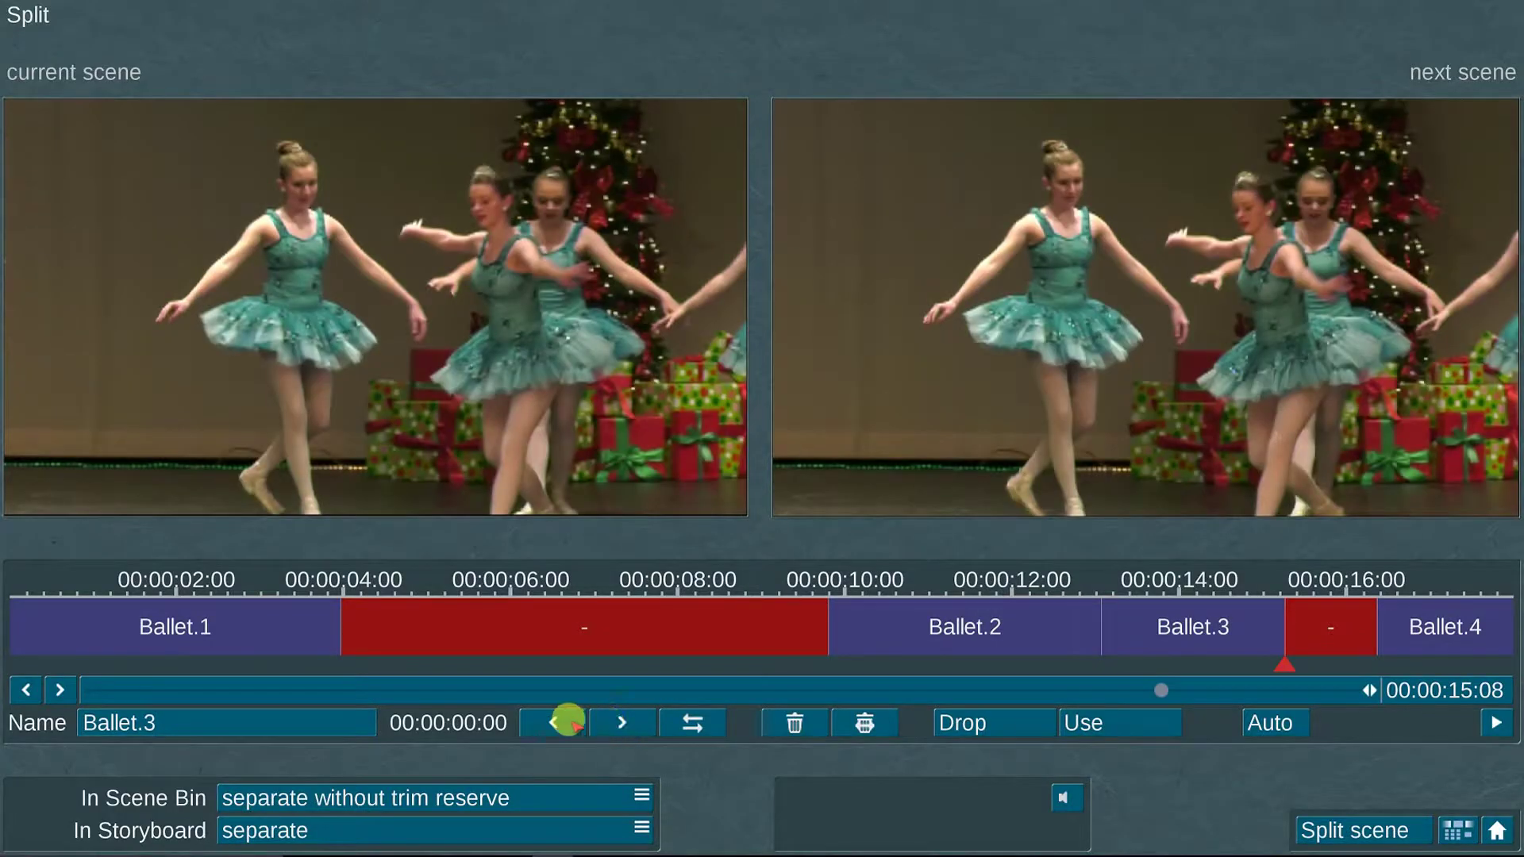
left_click(565, 722)
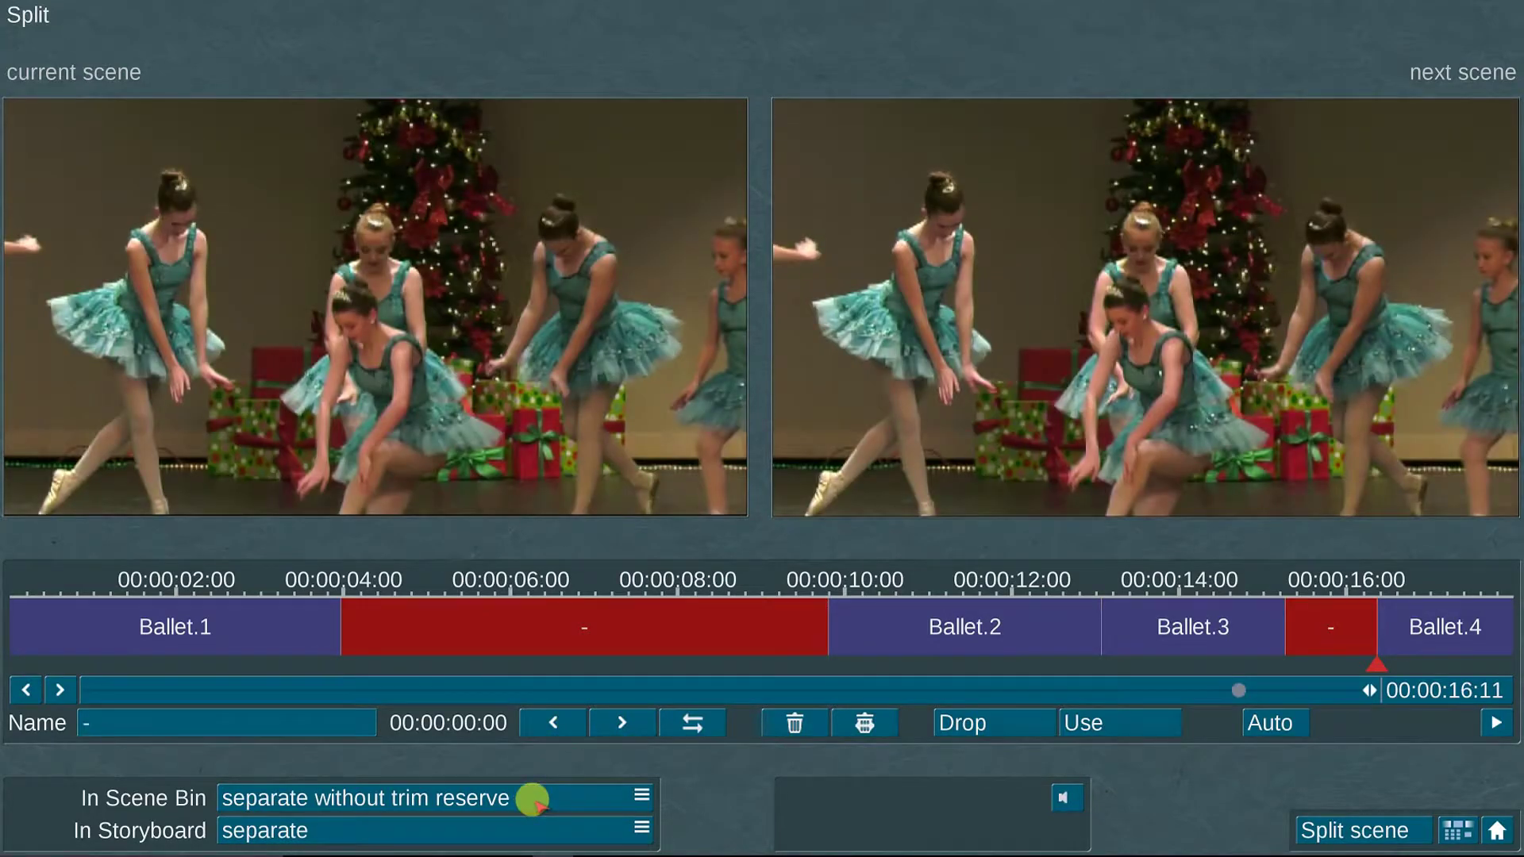
- Choose separate without trim reserve for In Scene Bin and separate for In Storyboard
left_click(533, 800)
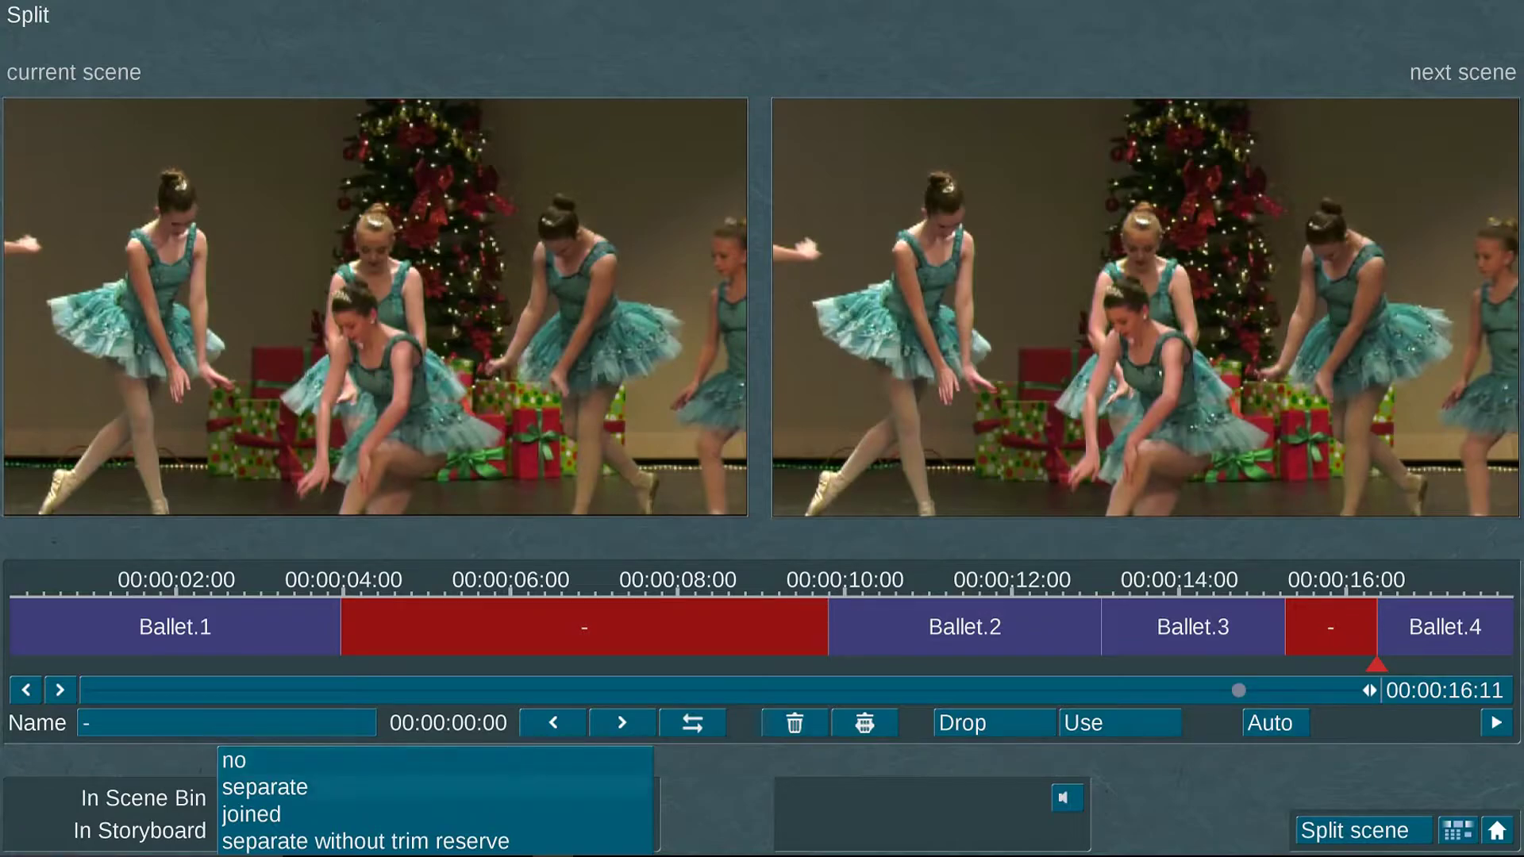
left_click(534, 800)
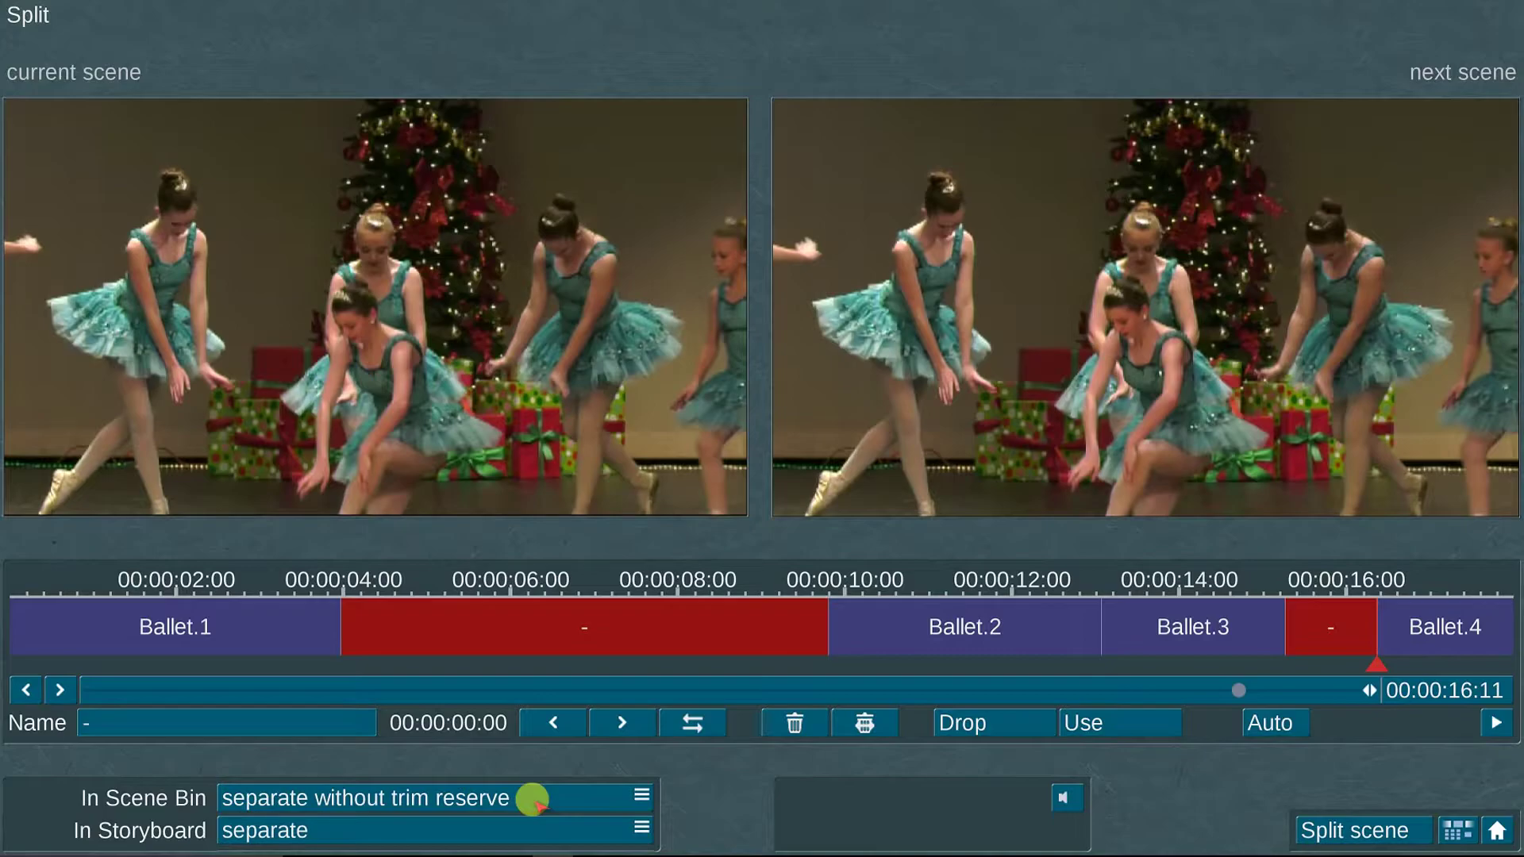
left_click(489, 830)
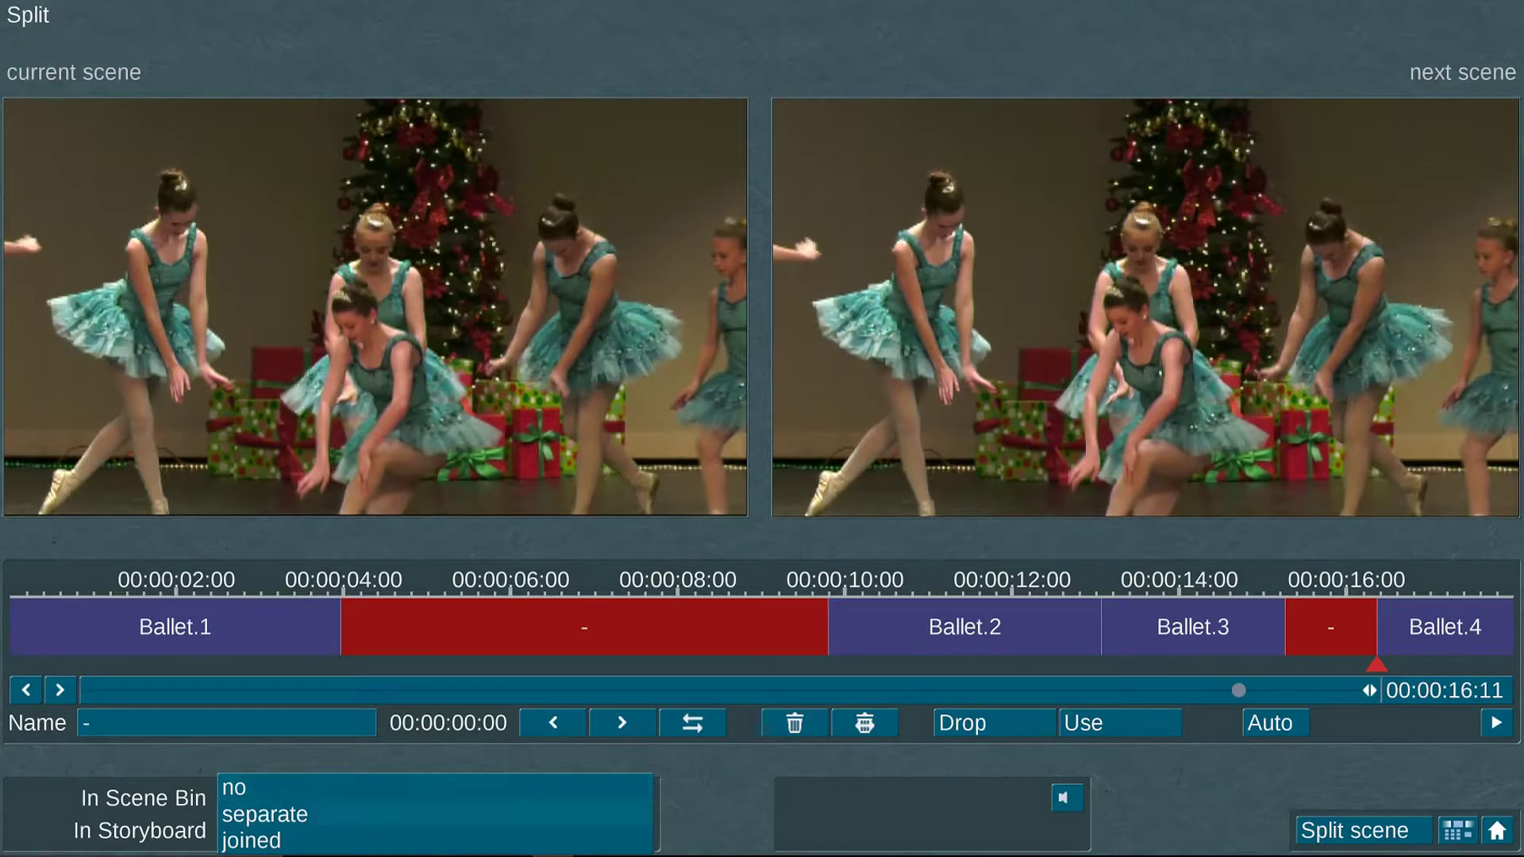
left_click(489, 815)
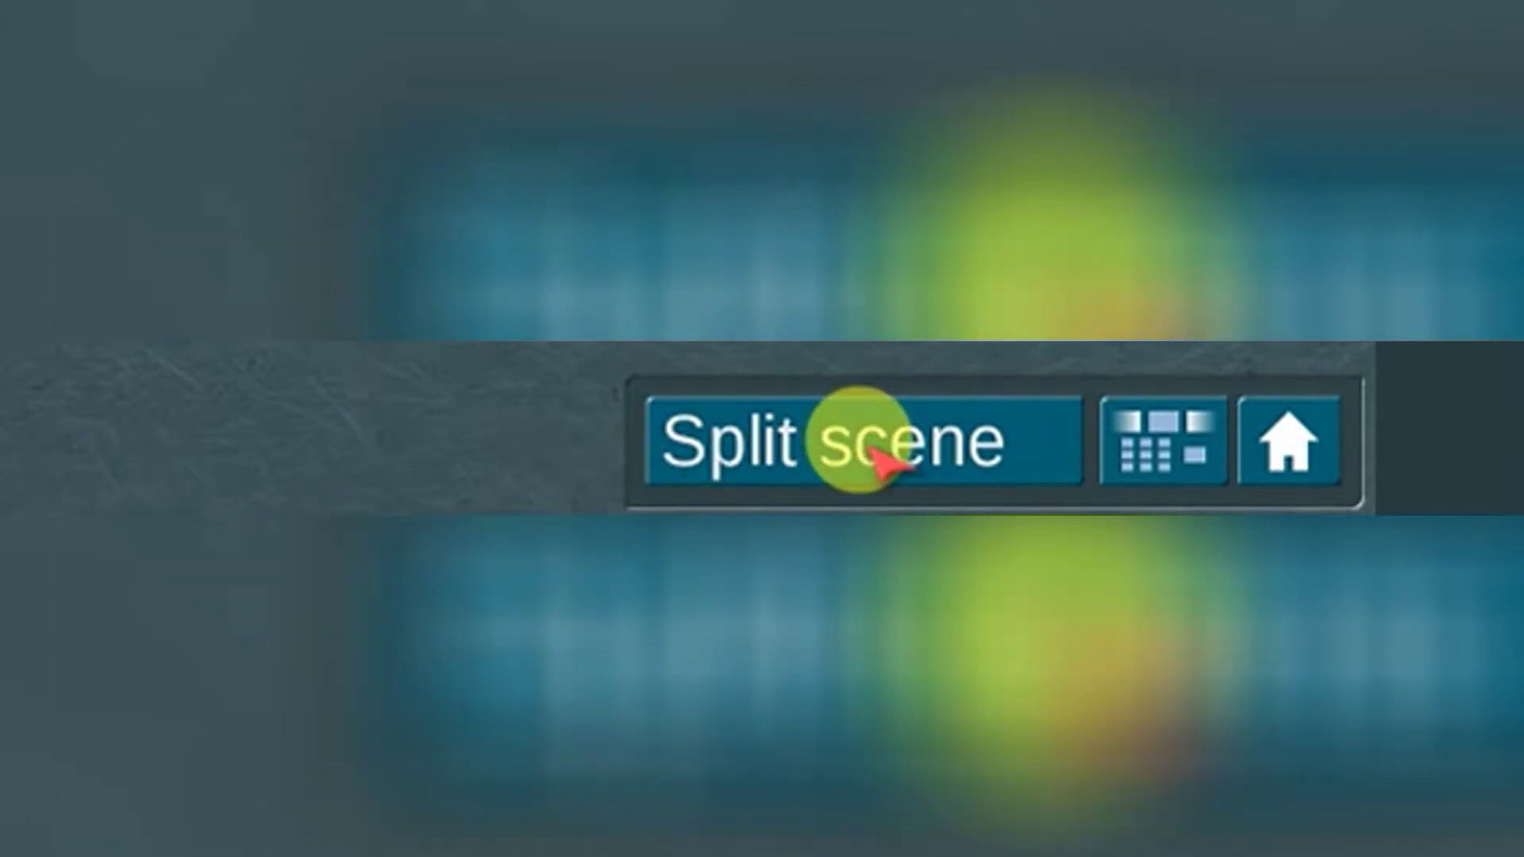
- Split the Ballet scene and preview the resulting scenes Ballet.1 to Ballet.4 in the Scene Bin
left_click(885, 457)
left_click(349, 469)
left_click(524, 472)
left_click(698, 475)
left_click(766, 473)
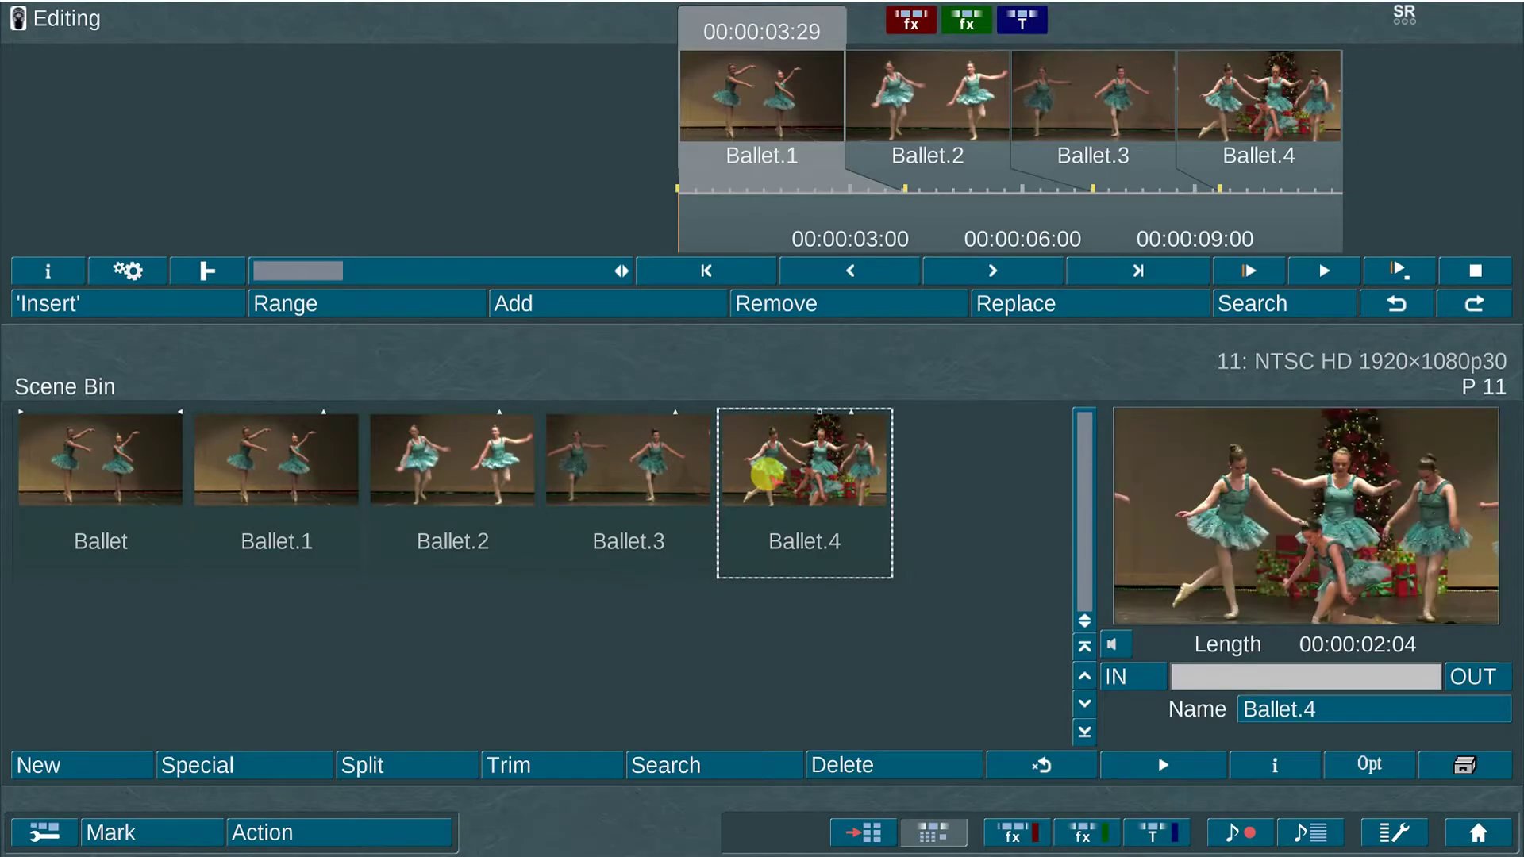
- Delete Ballet.2 and Ballet.3 from the Scene Bin, and reopen Split for the original Ballet scene
left_click(438, 496)
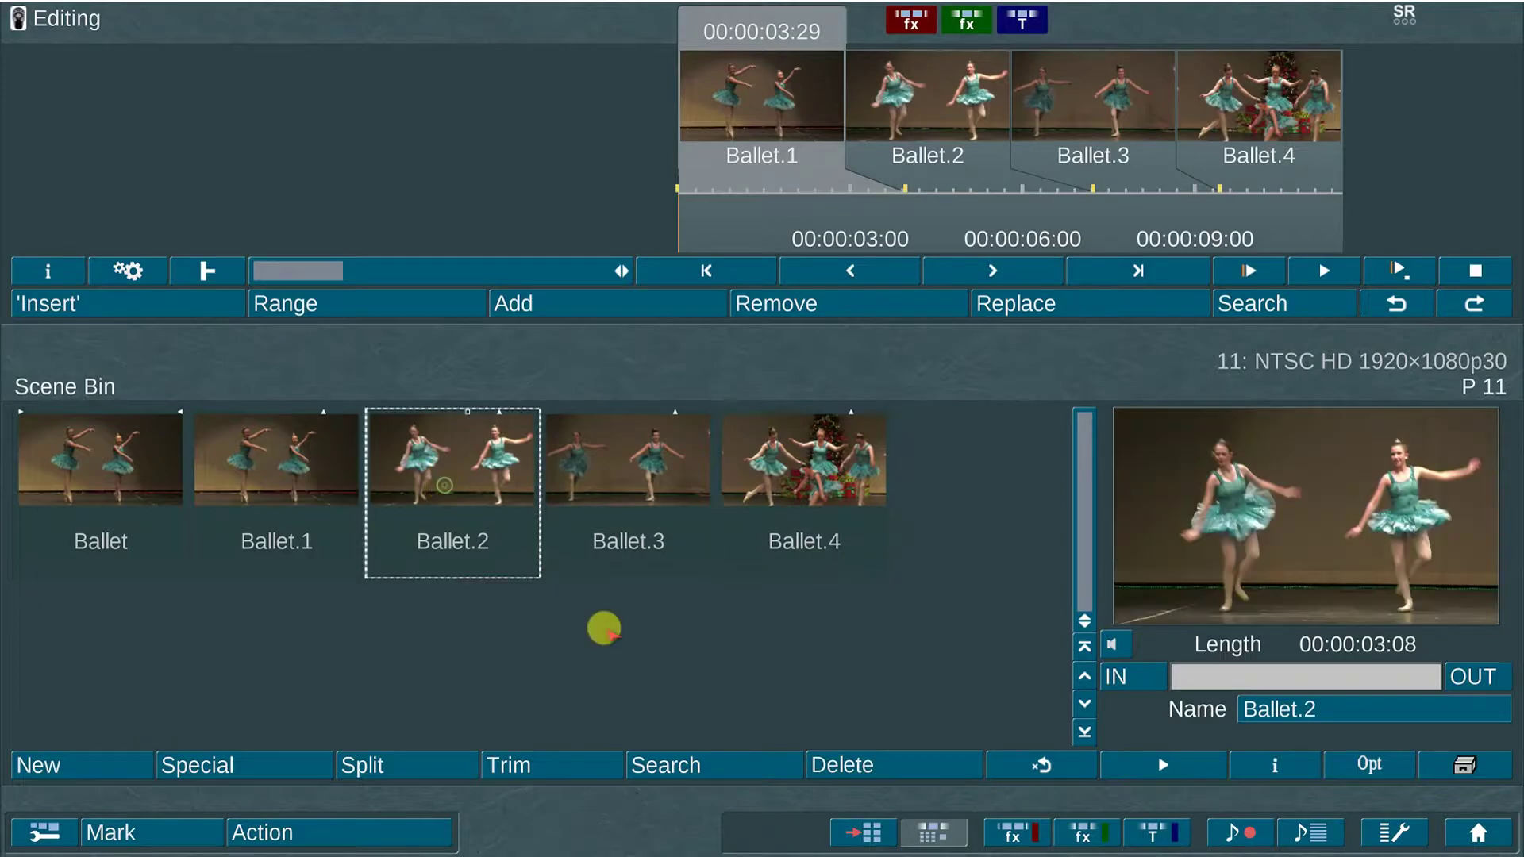
left_click(941, 760)
left_click(939, 763)
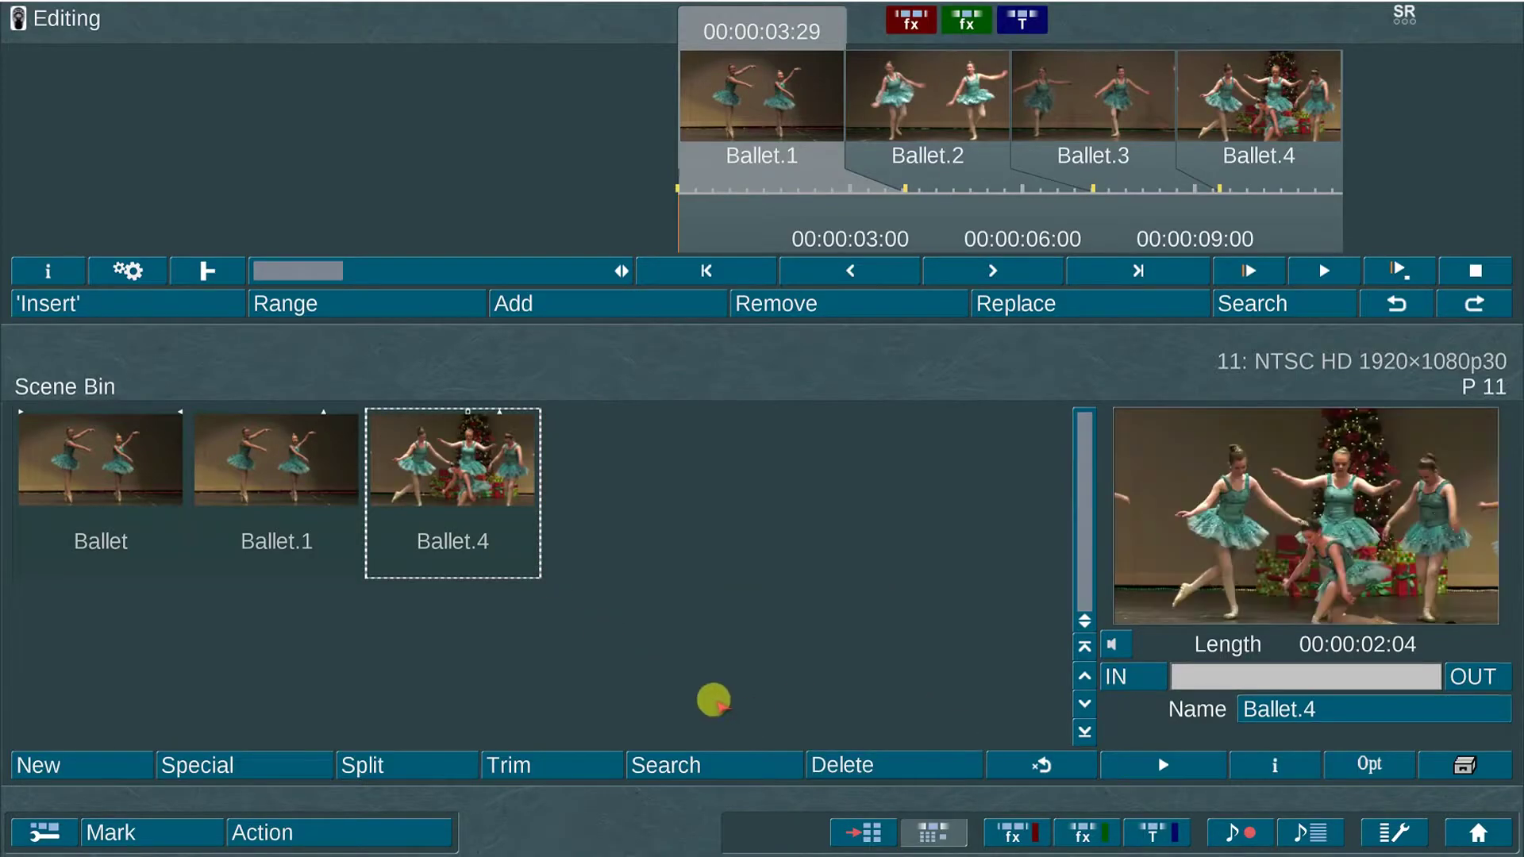
left_click(154, 456)
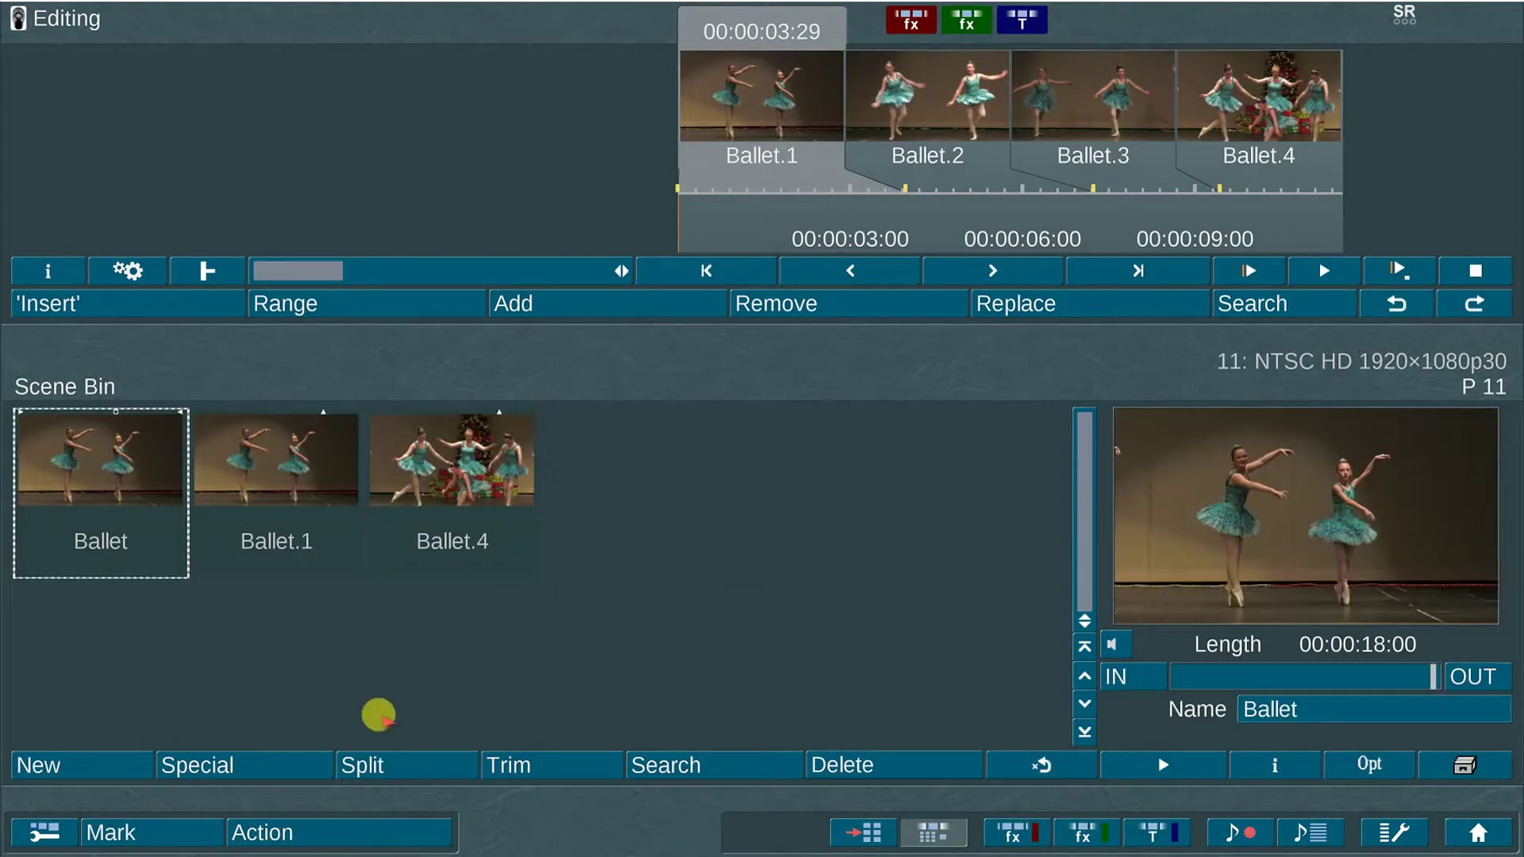
left_click(411, 763)
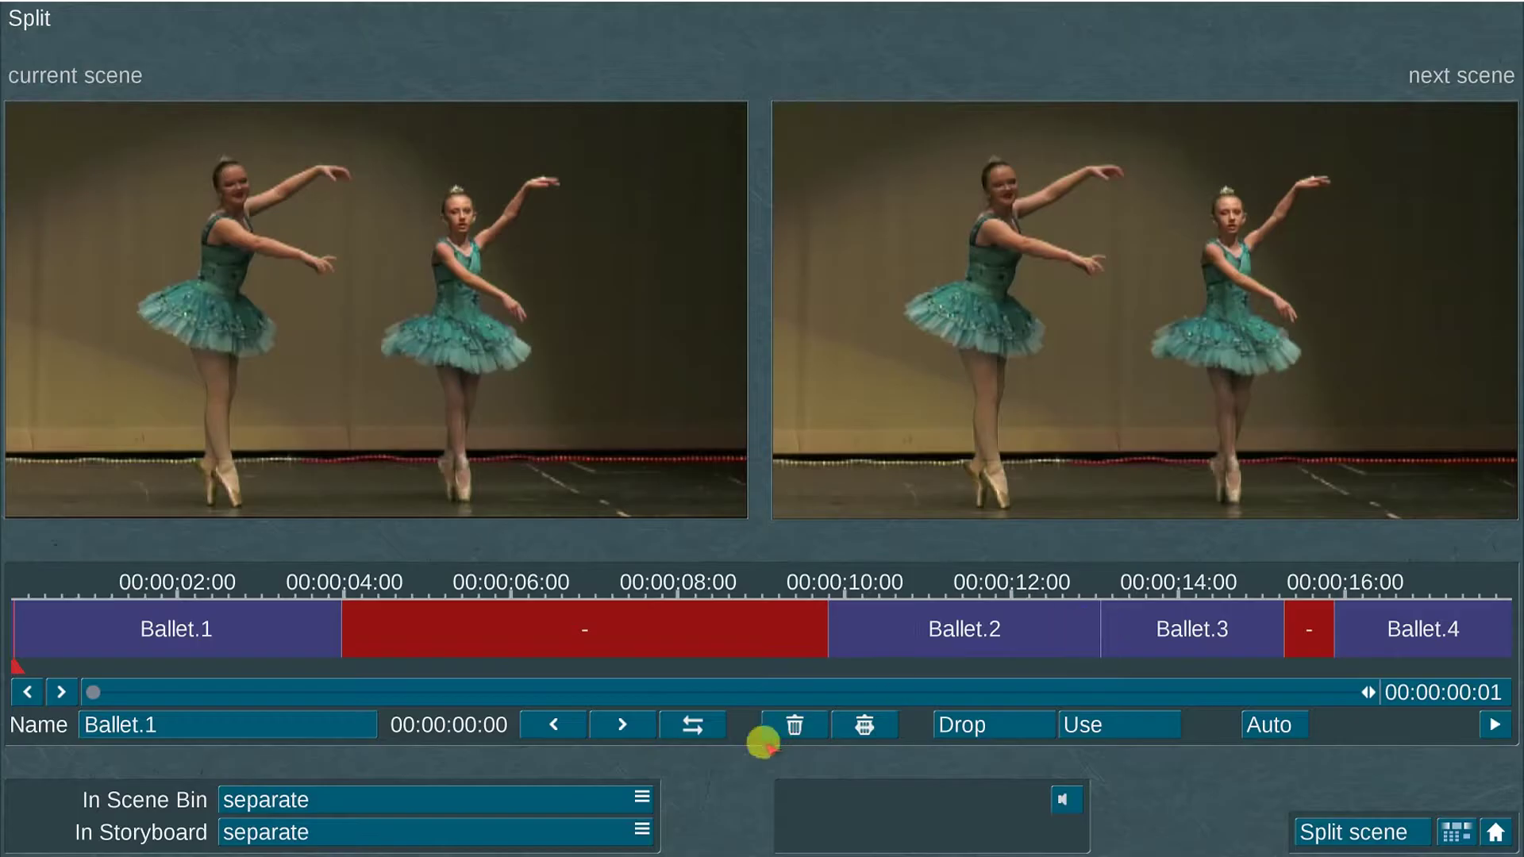
- Add the Black Totem scene to the storyboard and insert the Close-up scene into it
left_click_drag(151, 422, 758, 104)
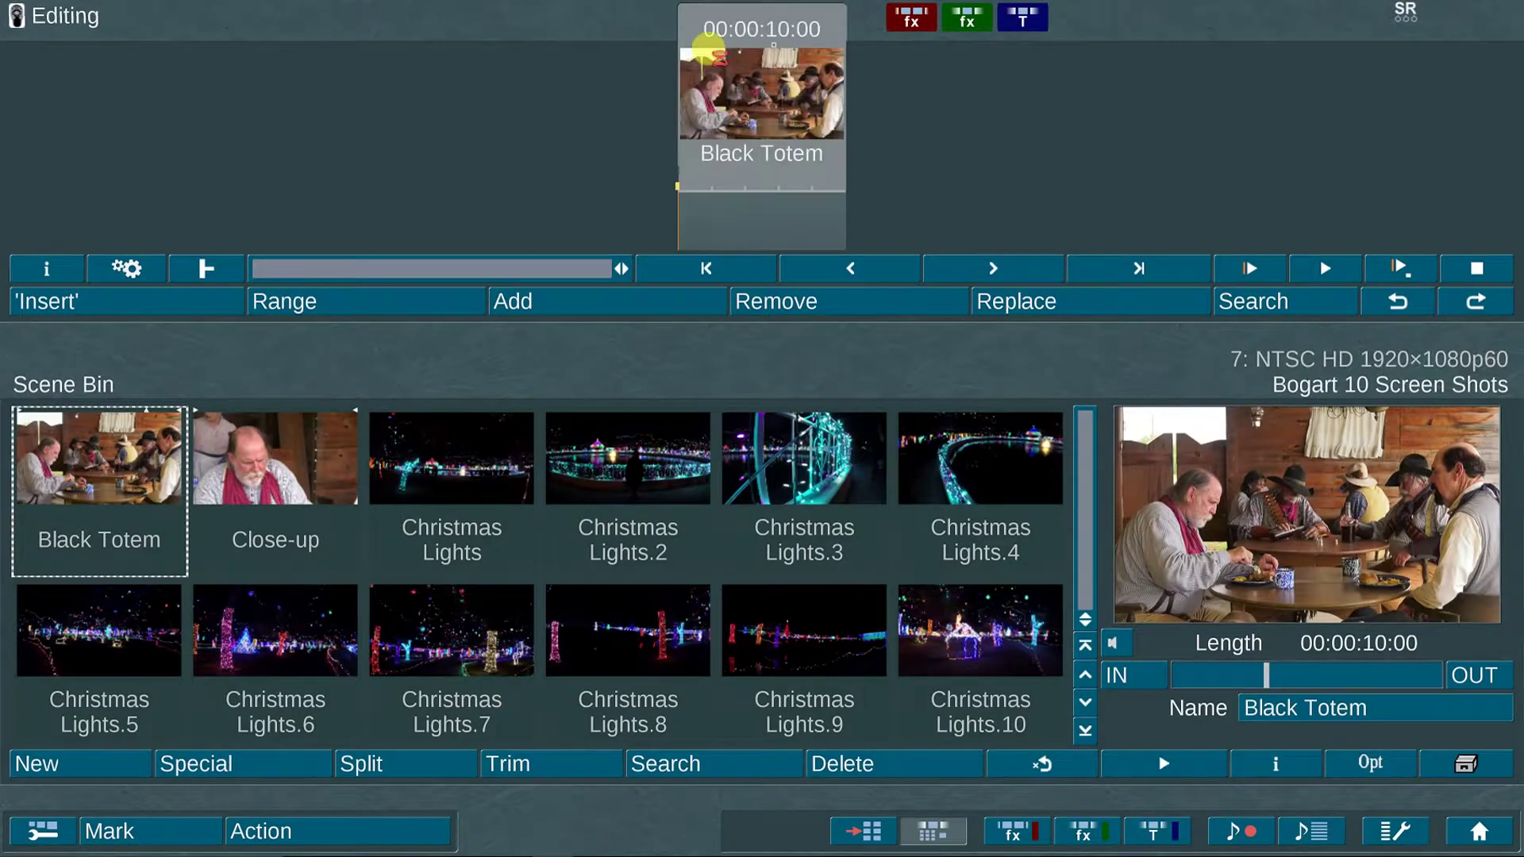
left_click(246, 476)
left_click(188, 317)
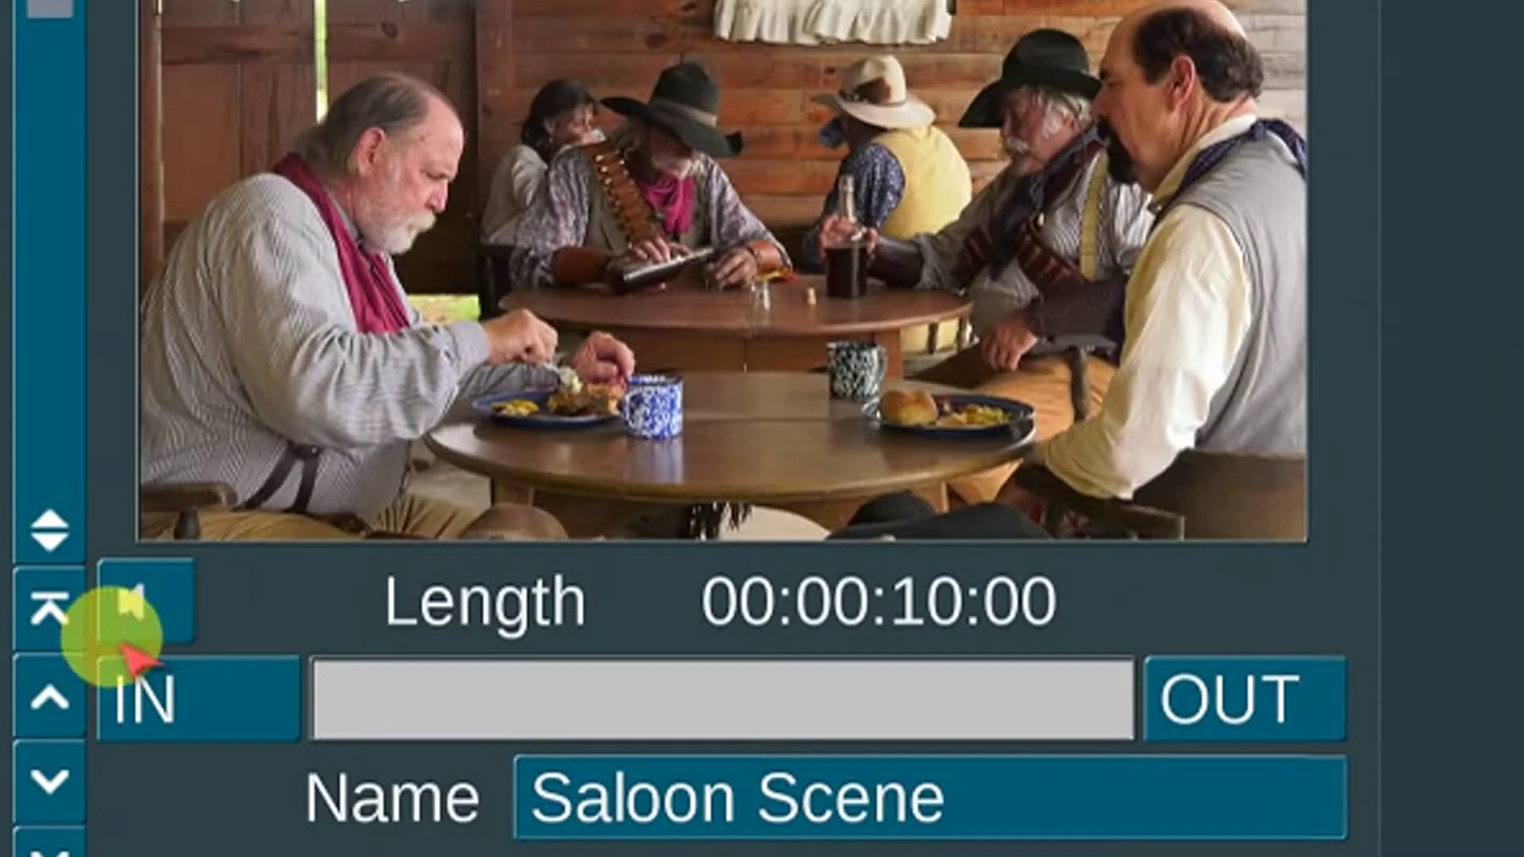
- Trim the IN and OUT points of the Saloon Scene to a length of about 00:00:06:32
left_click(181, 690)
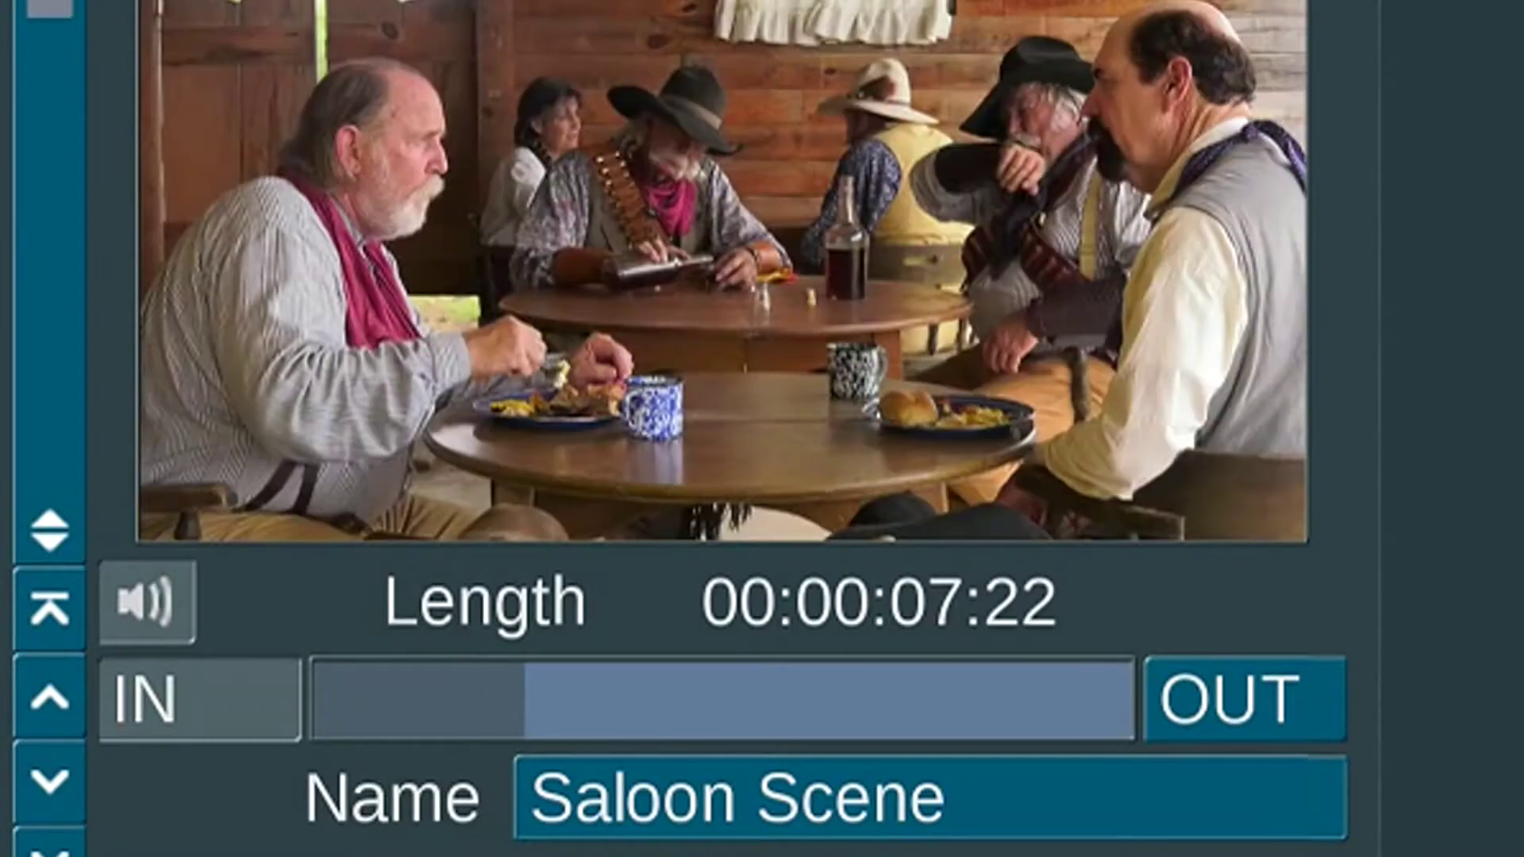
left_click(182, 691)
left_click(1293, 671)
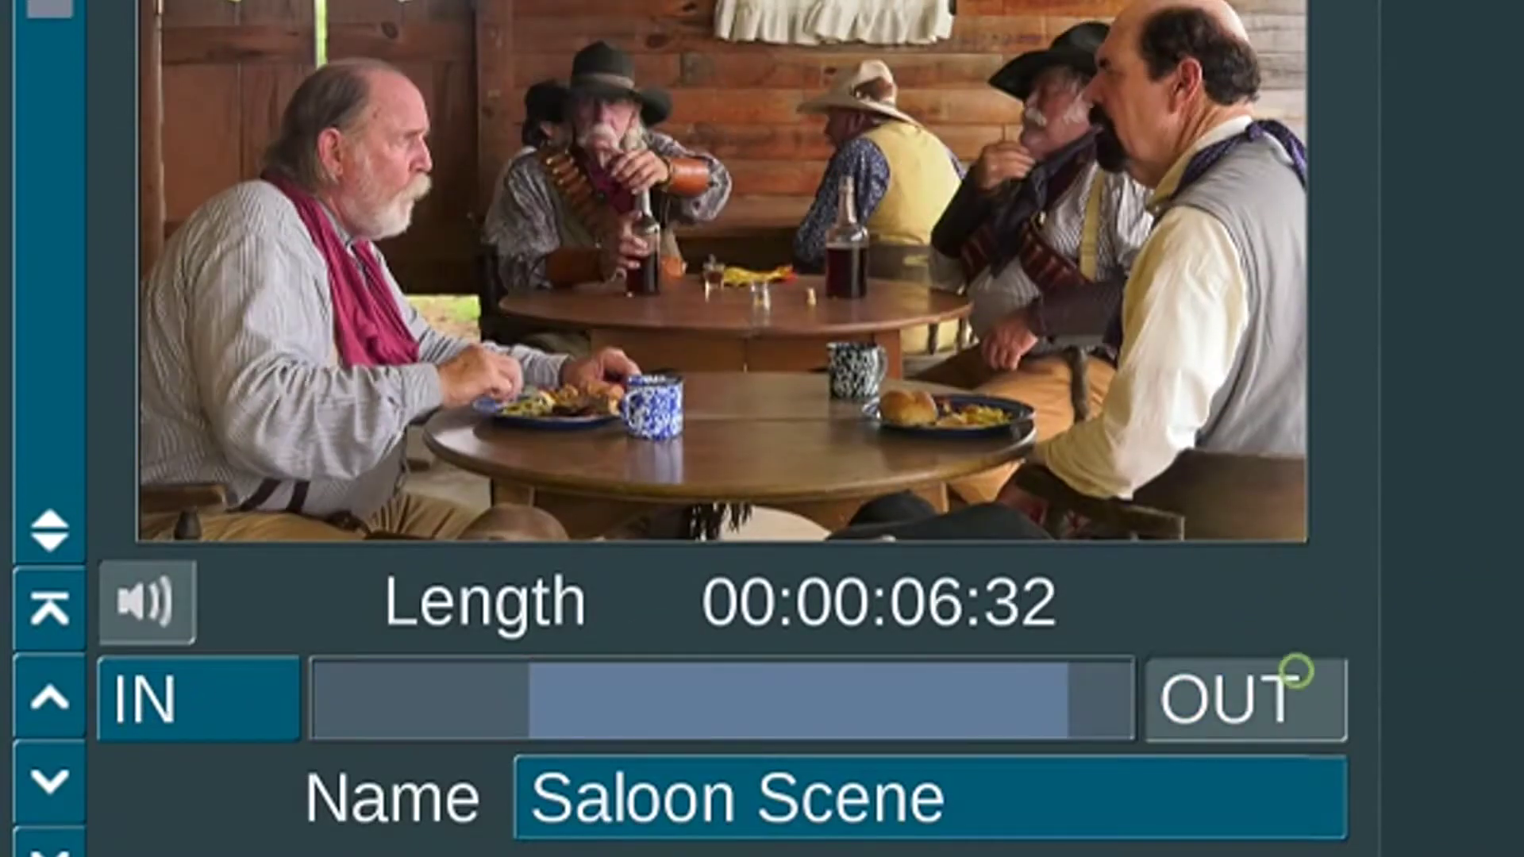
left_click(1284, 659)
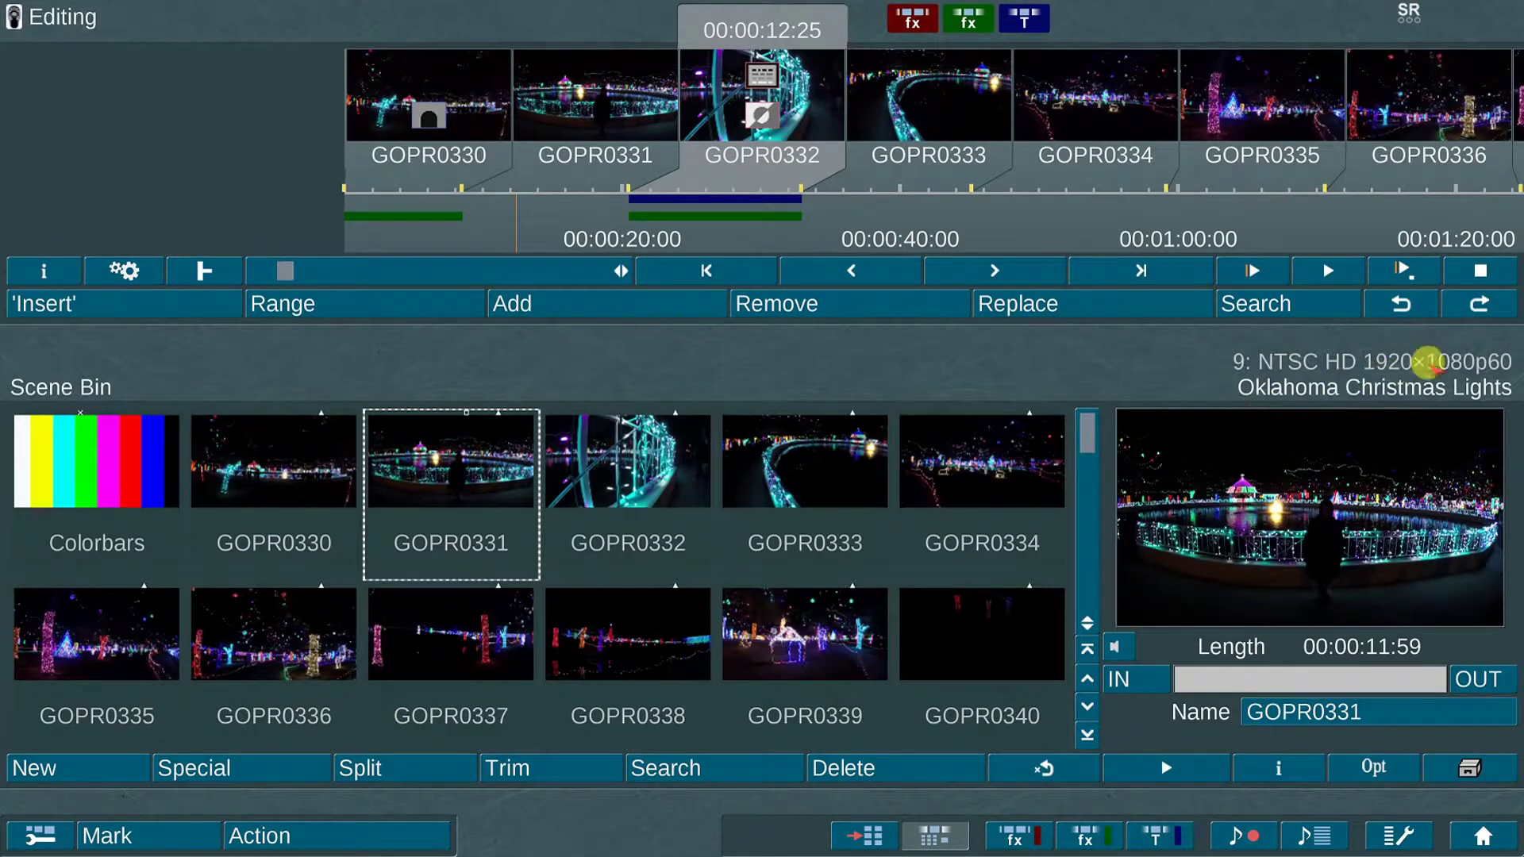
- Switch from the Oklahoma Christmas Lights project to the 4K Footage project
left_click(1460, 347)
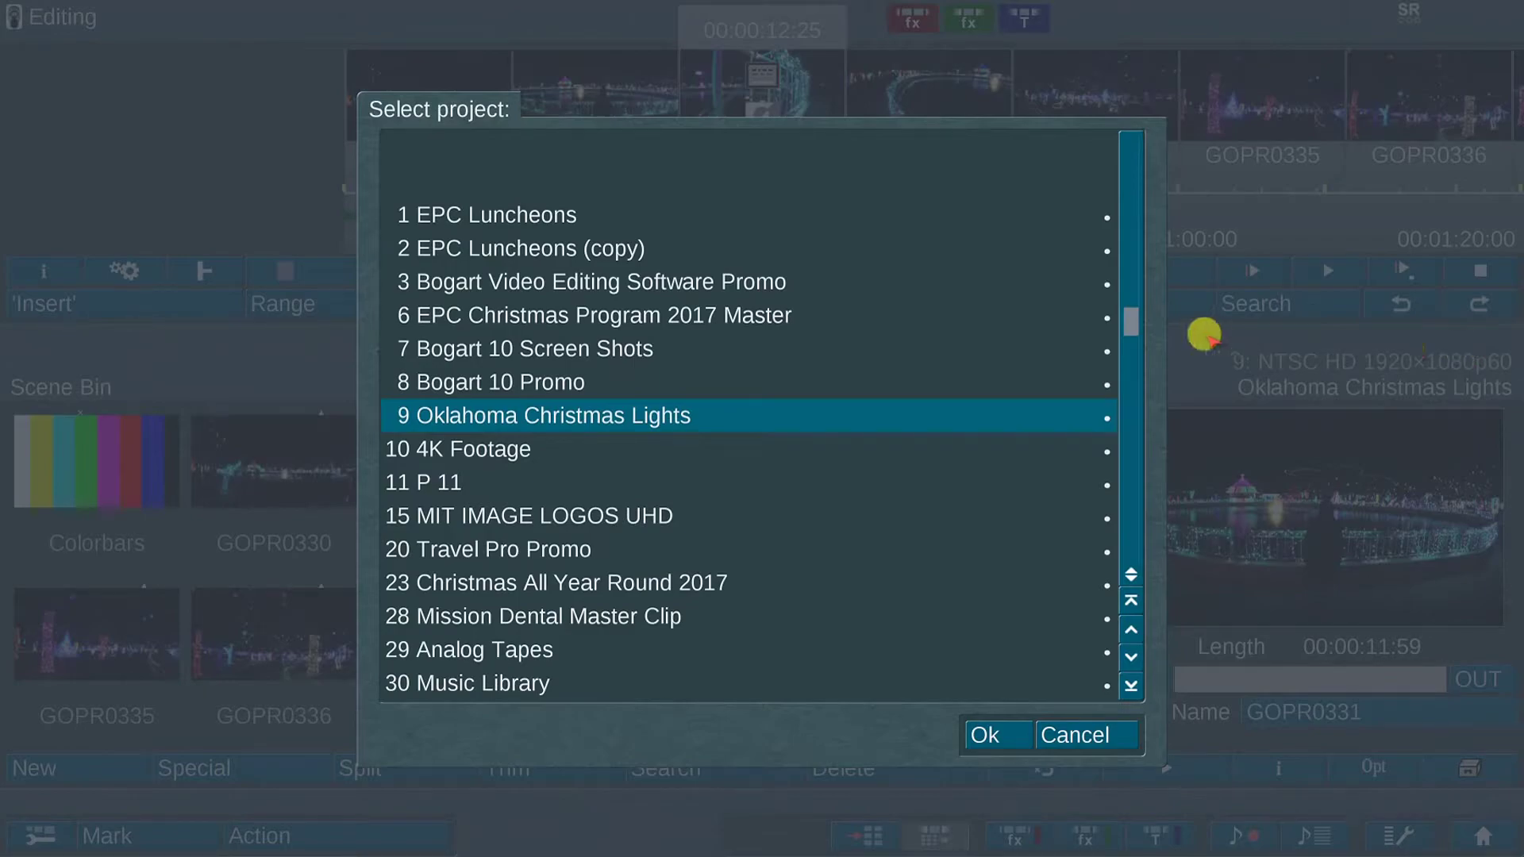
left_click(454, 449)
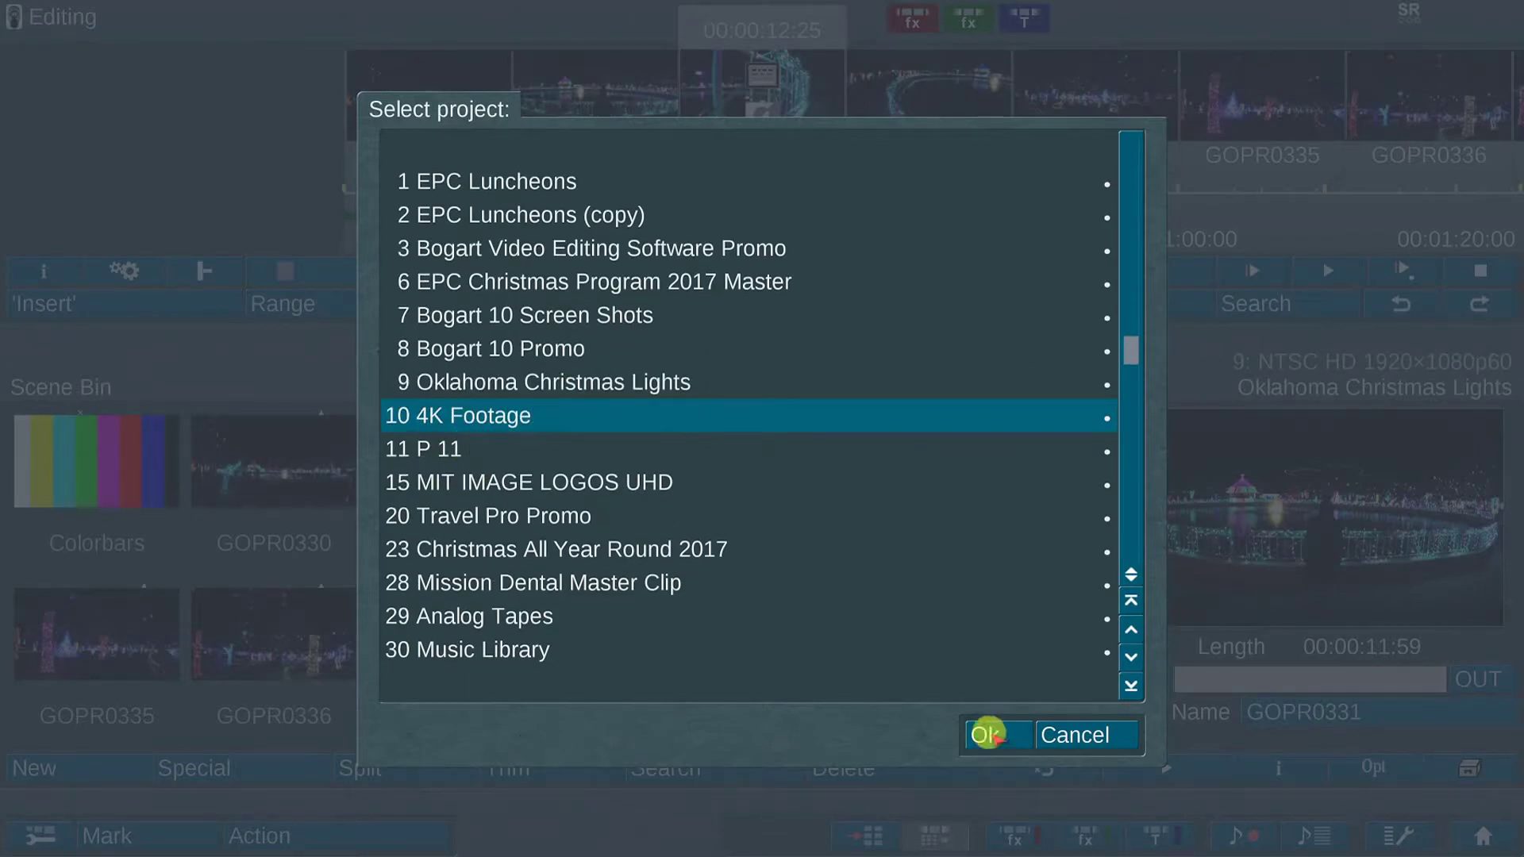
left_click(984, 734)
left_click(58, 439)
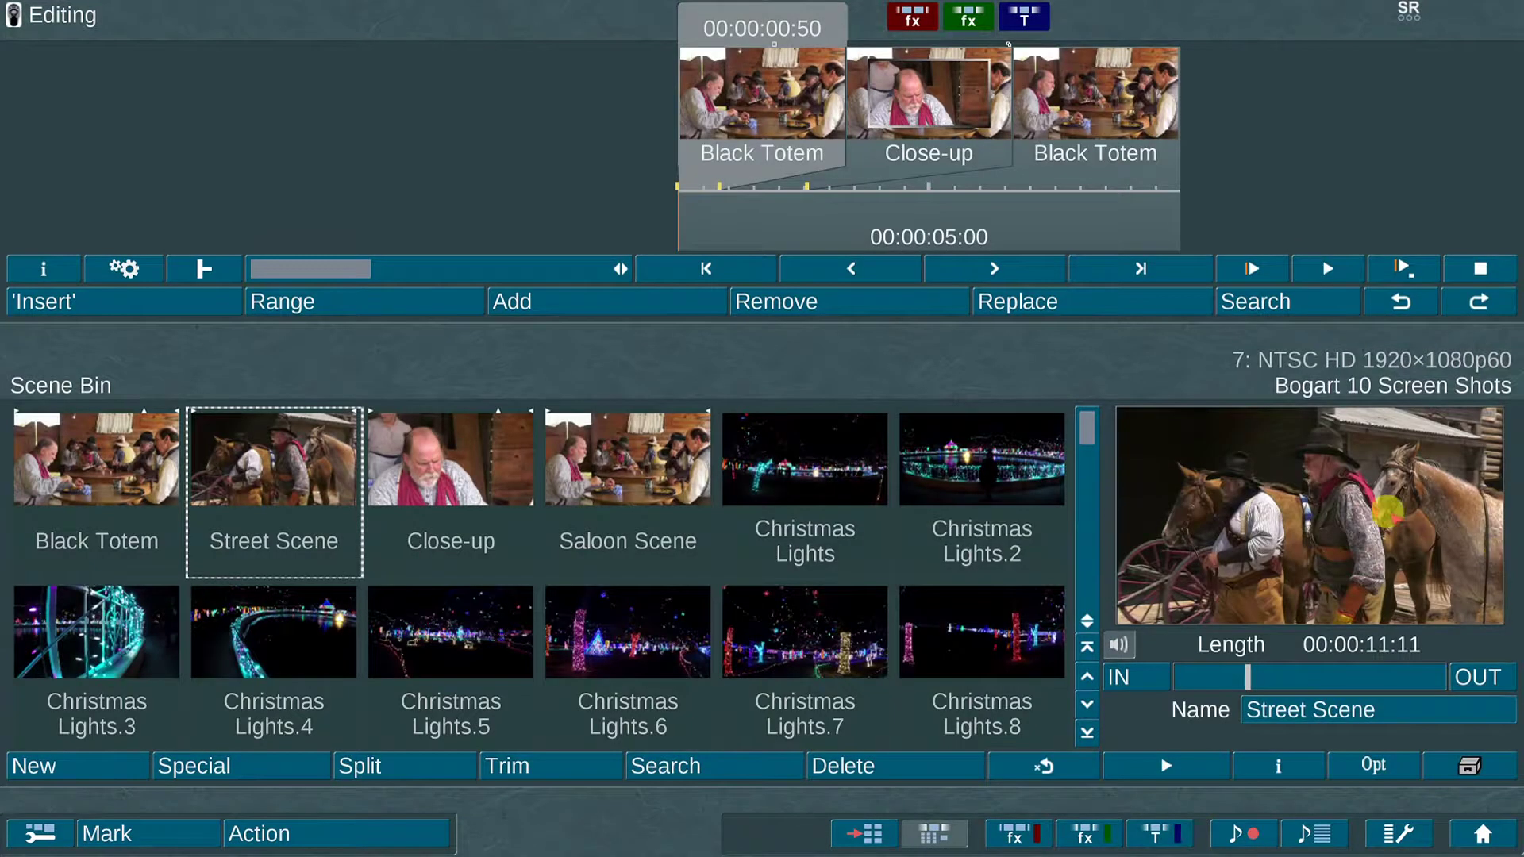
- Play the storyboard containing the Black Totem and Close-up scenes
left_click(1326, 267)
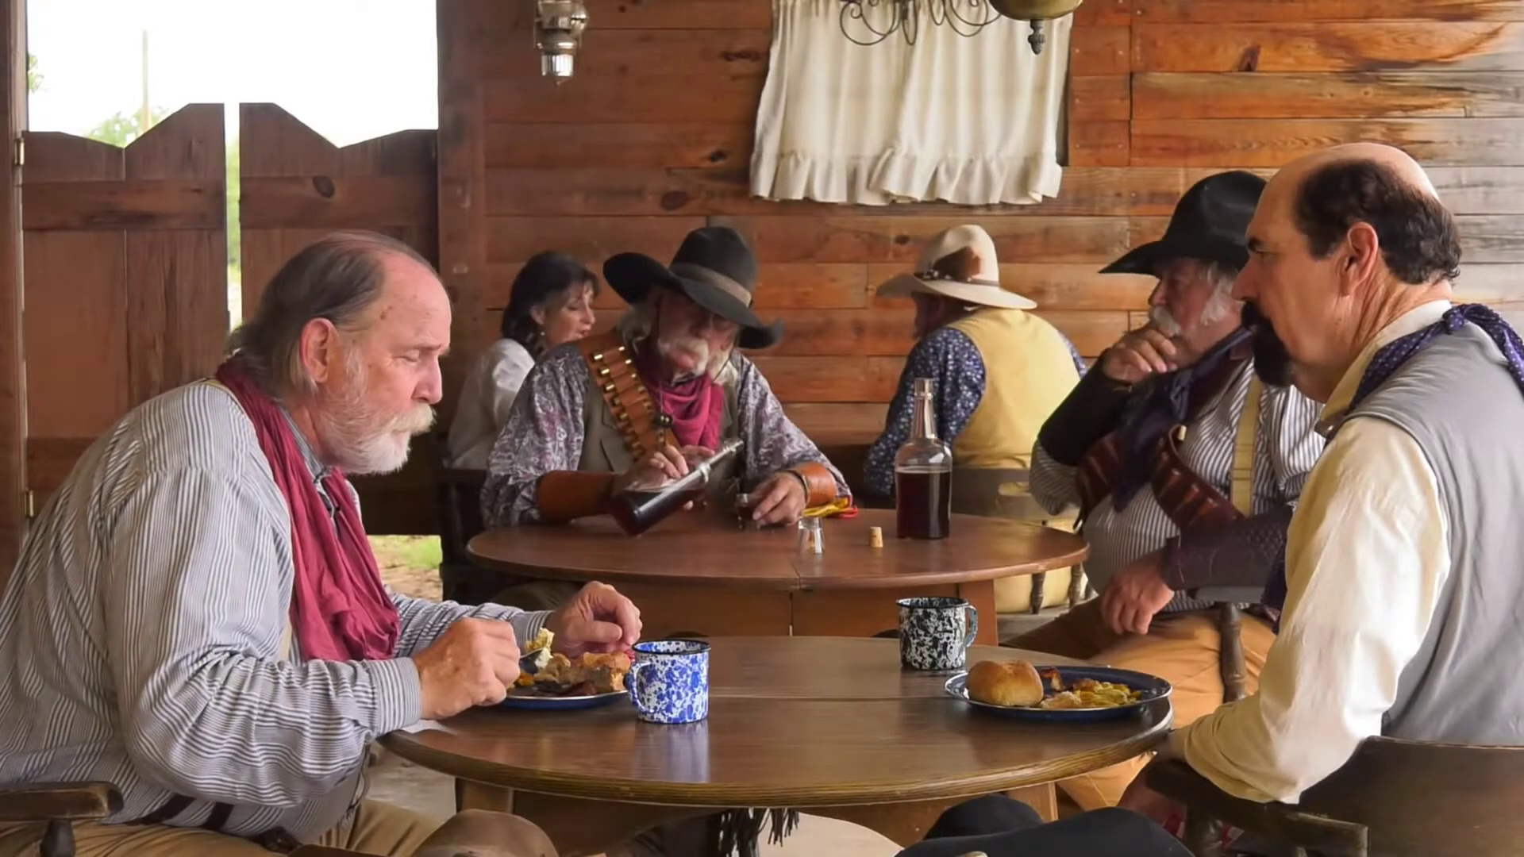
- Show the IN and OUT frame previews for Street Scene and trim it to IN 00:05:30:16 and OUT 00:05:34:03
mouse_move(802, 702)
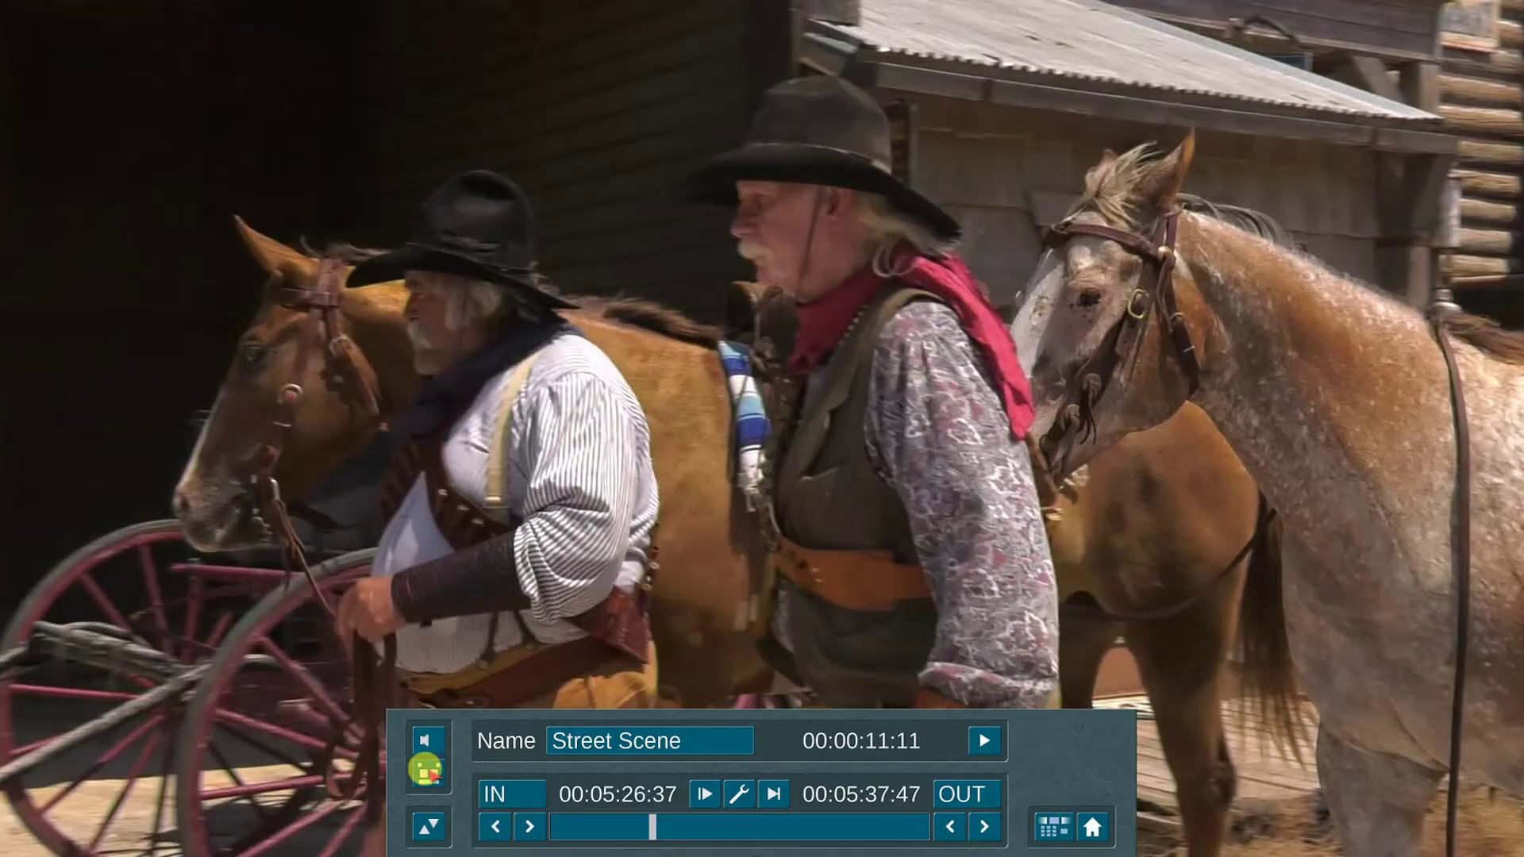
left_click(427, 768)
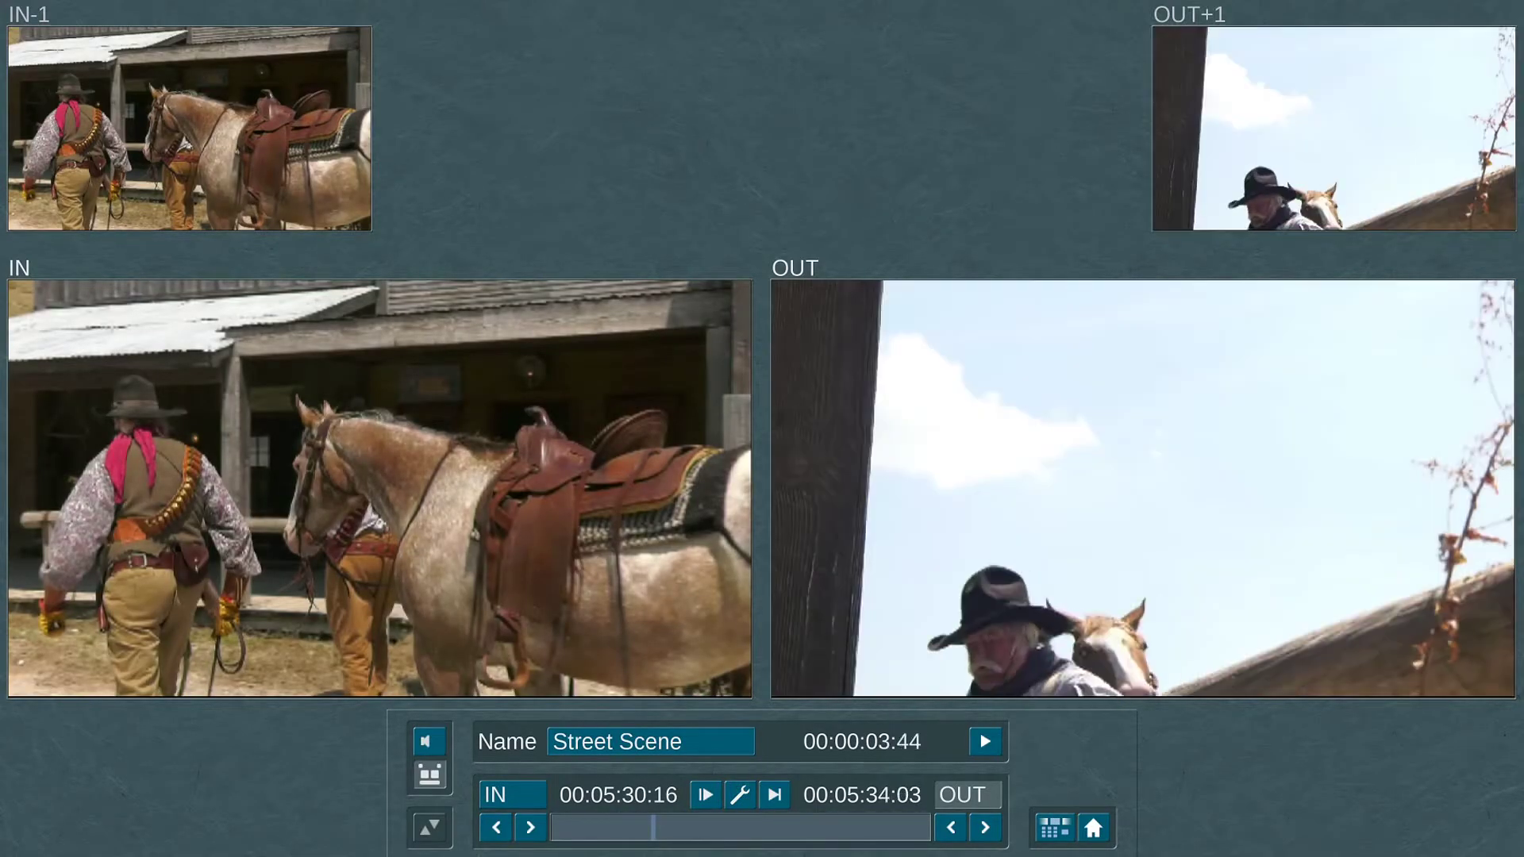
left_click(966, 787)
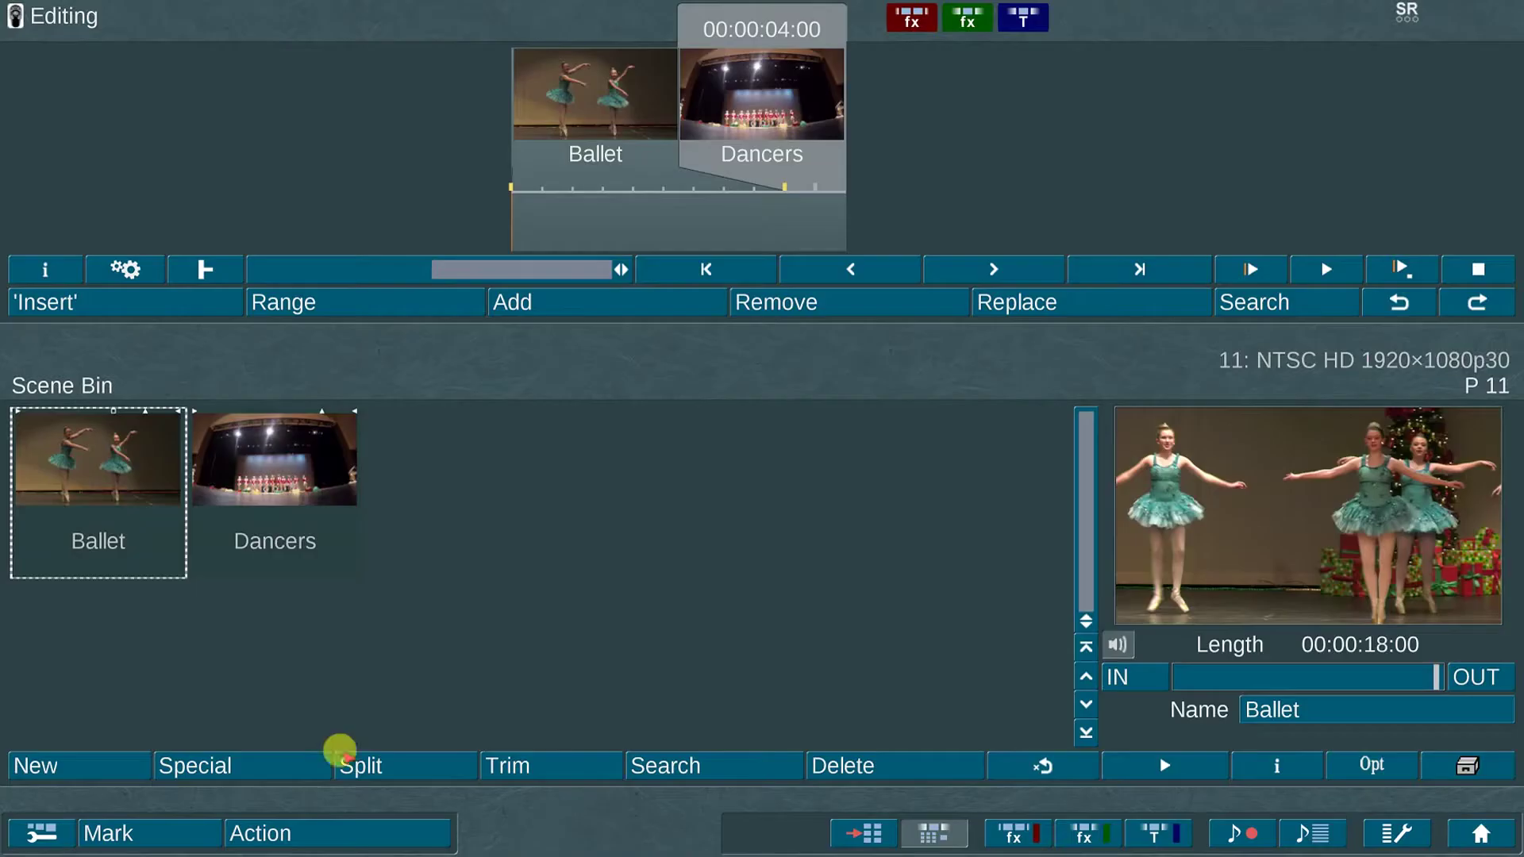
- Adjust the play lead time in the Scene Bin options and play the storyboard
left_click(1366, 758)
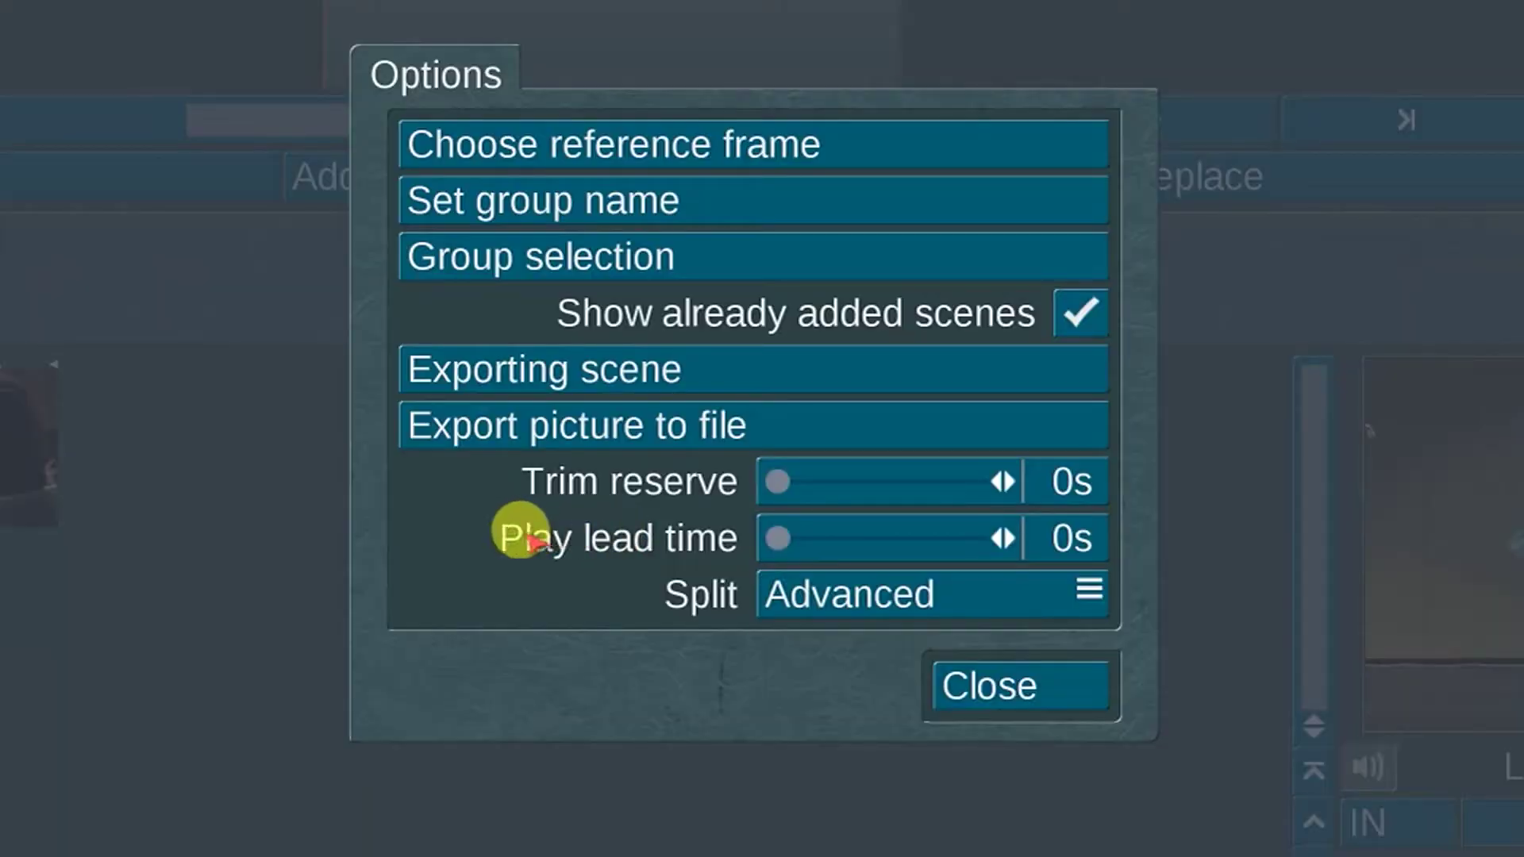
left_click(806, 513)
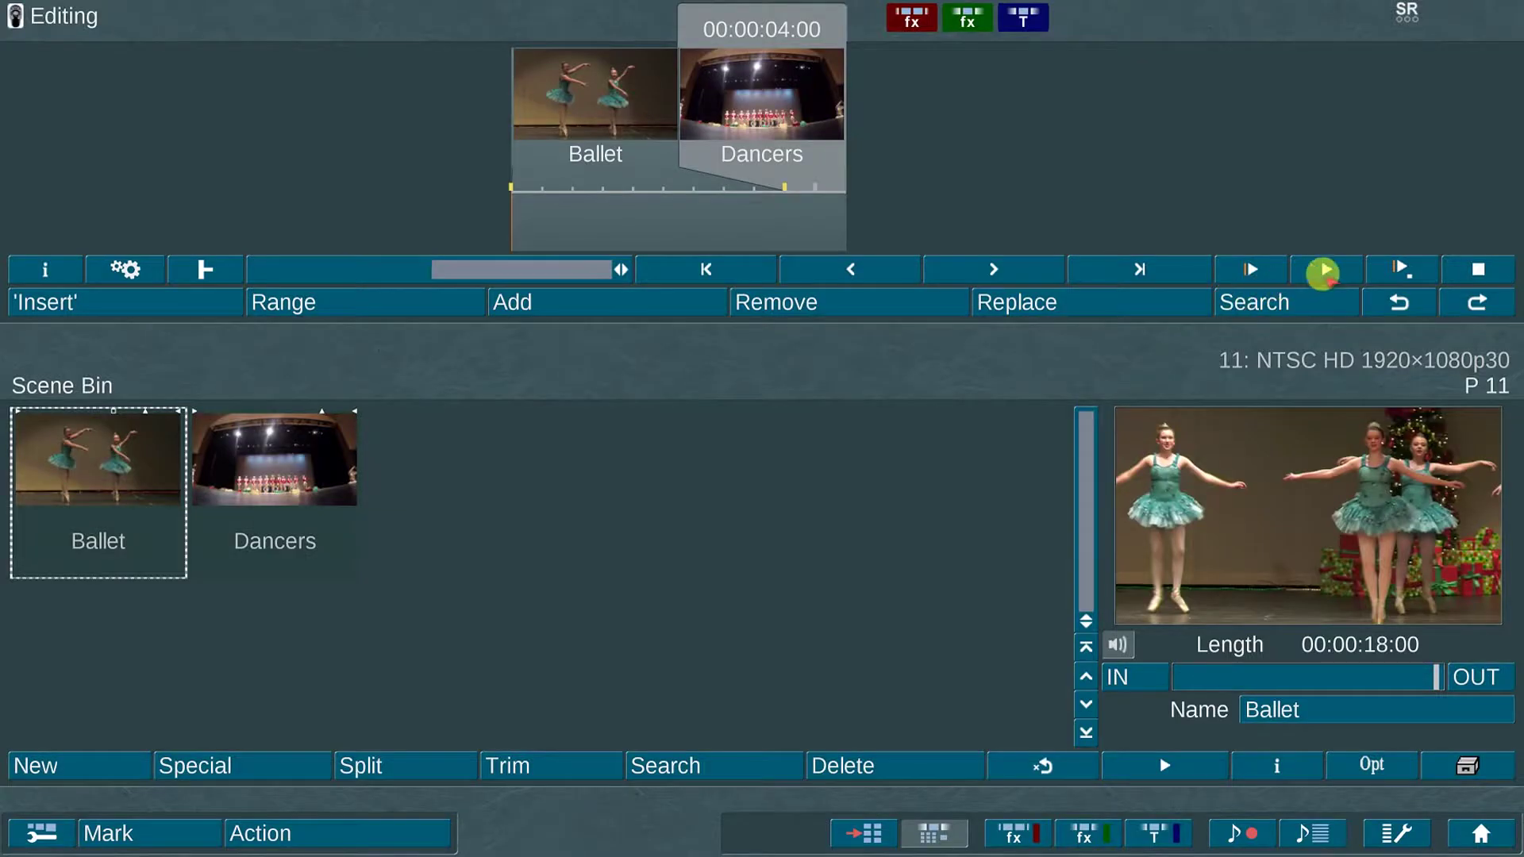
left_click(1328, 260)
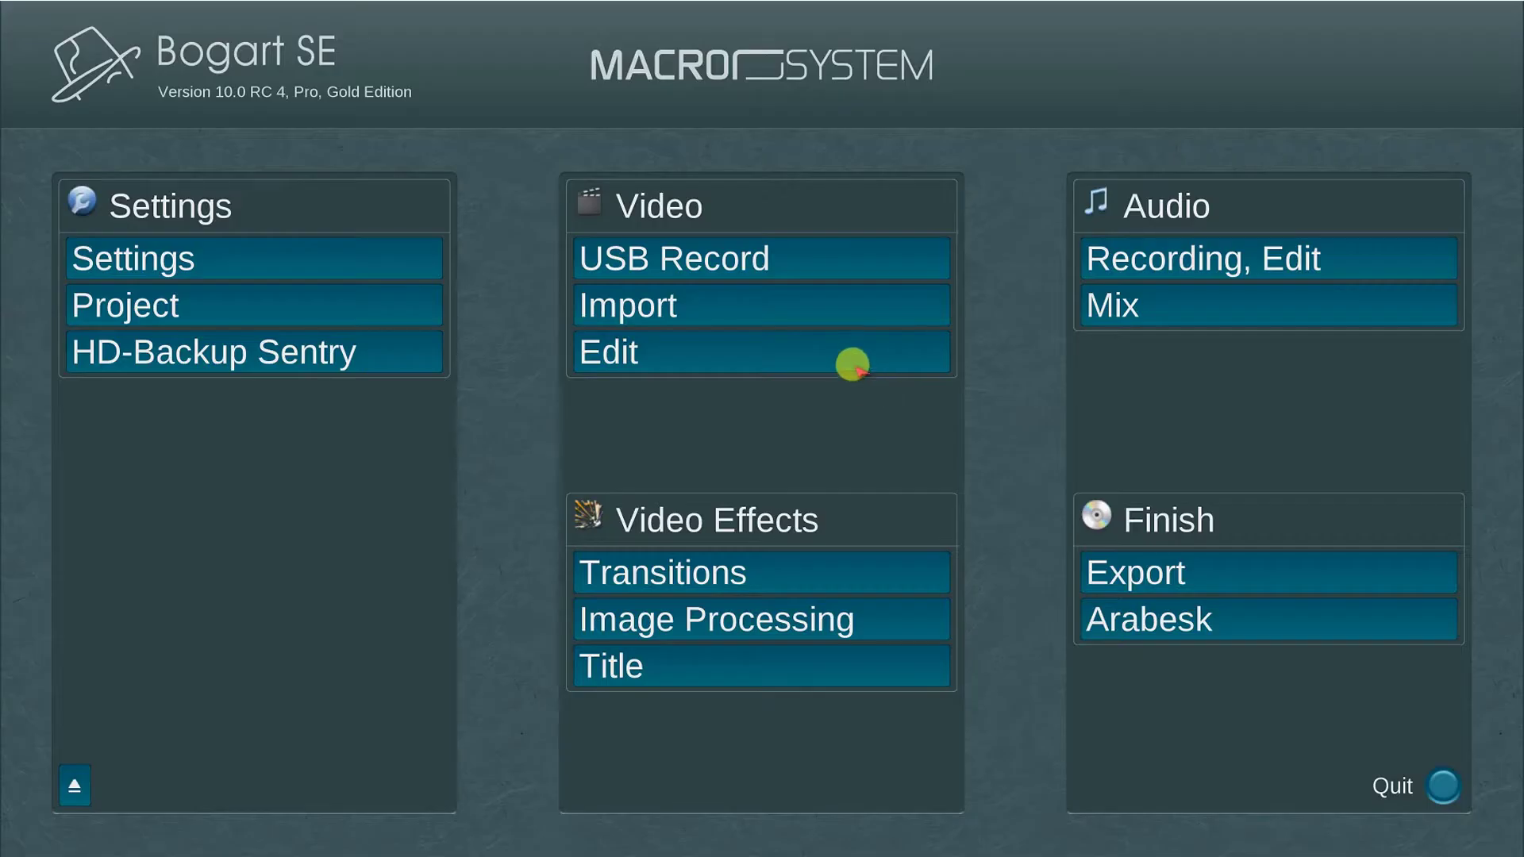
- Enter editing in the Oklahoma Christmas Lights project and mark all scenes in the Scene Bin
left_click(852, 364)
left_click(392, 828)
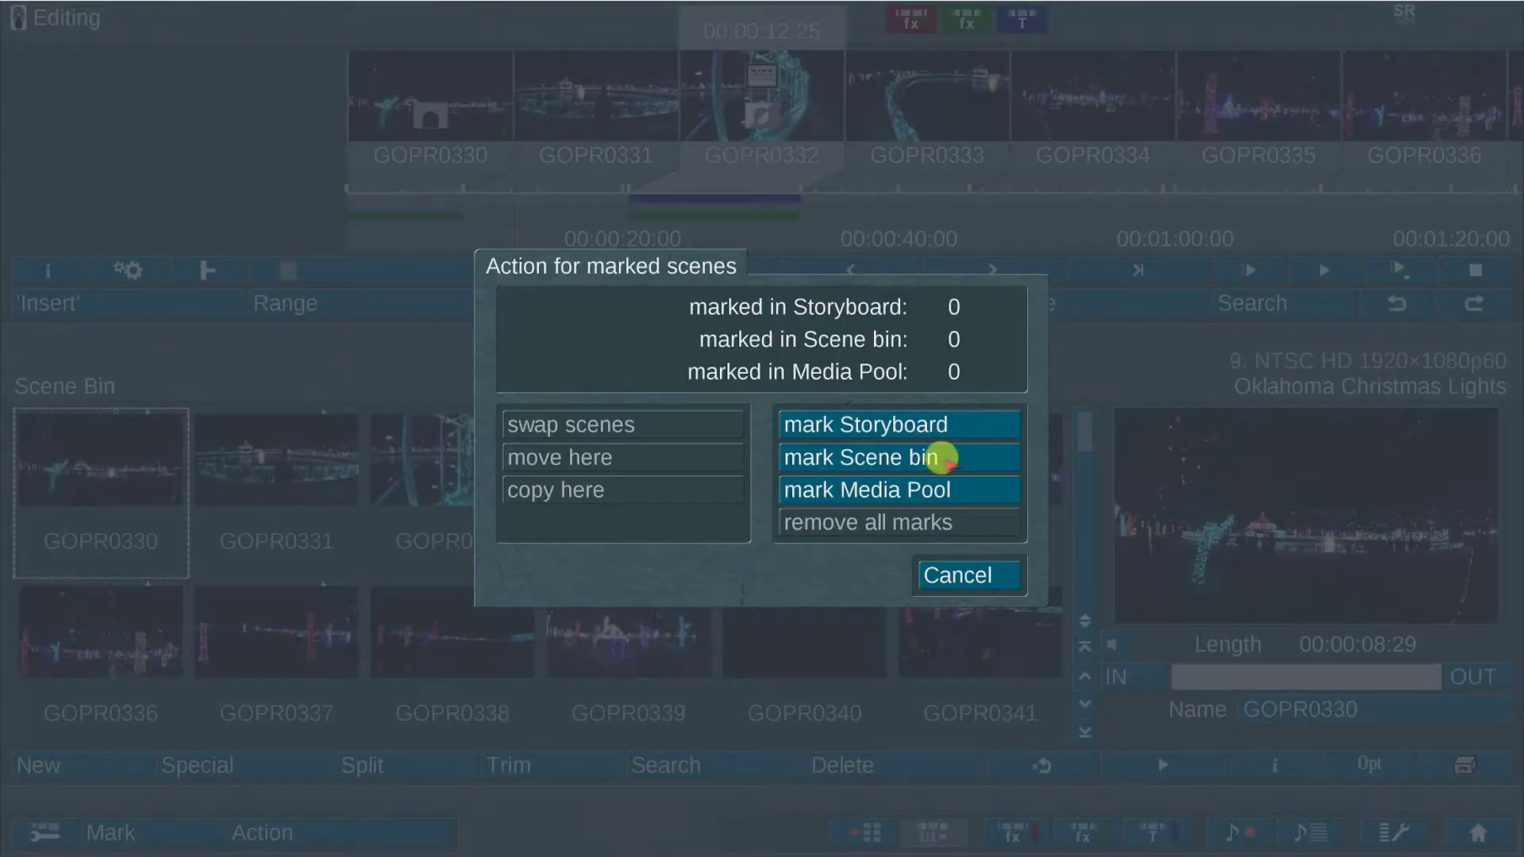
left_click(944, 459)
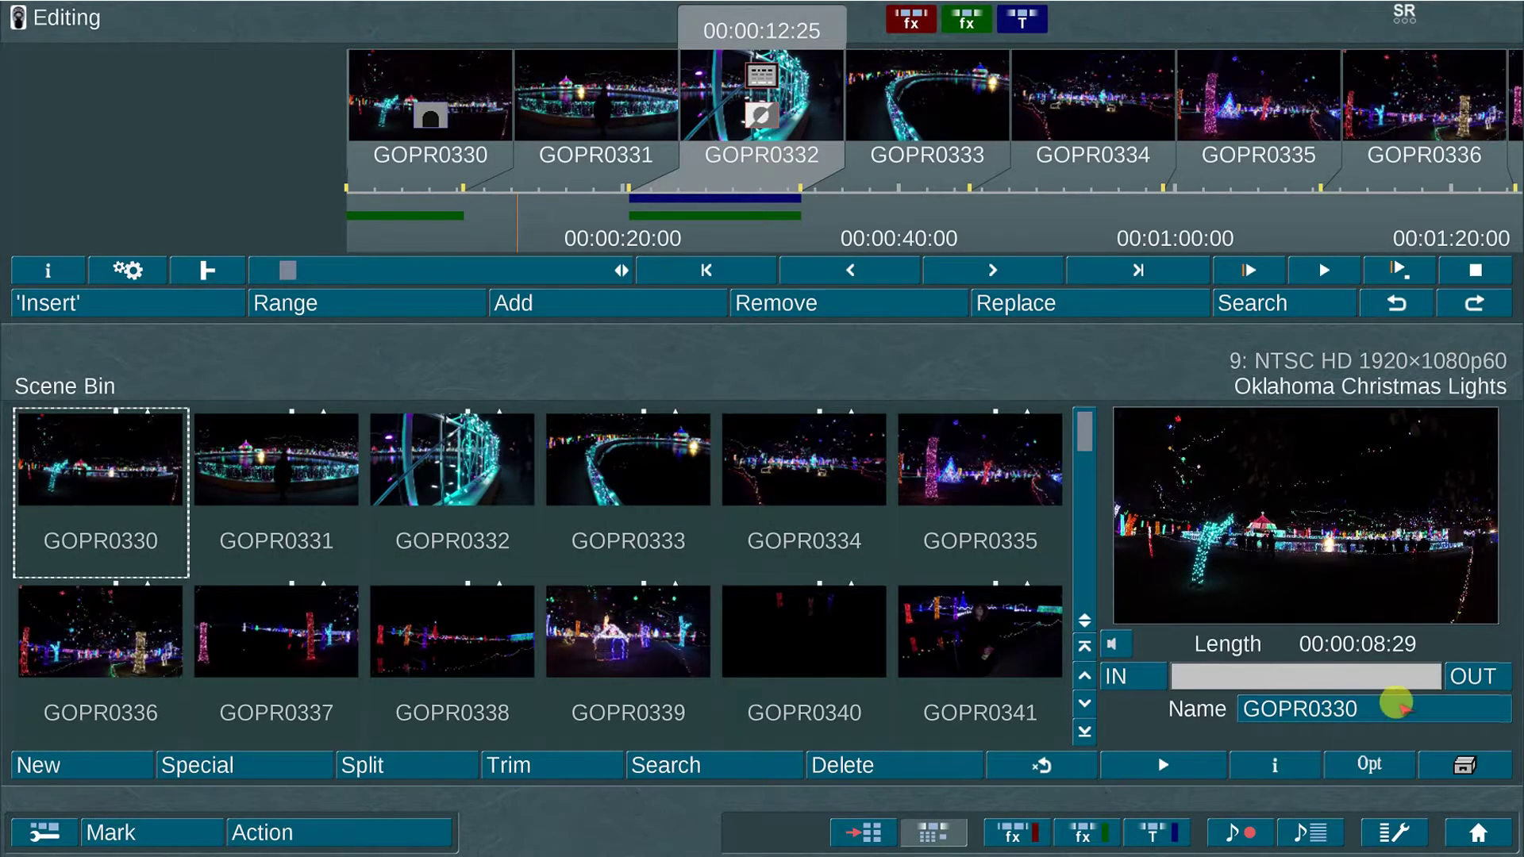
- Rename all marked Scene Bin scenes to Christmas Lights and look through the renamed scenes
left_click(1395, 702)
left_click(973, 369)
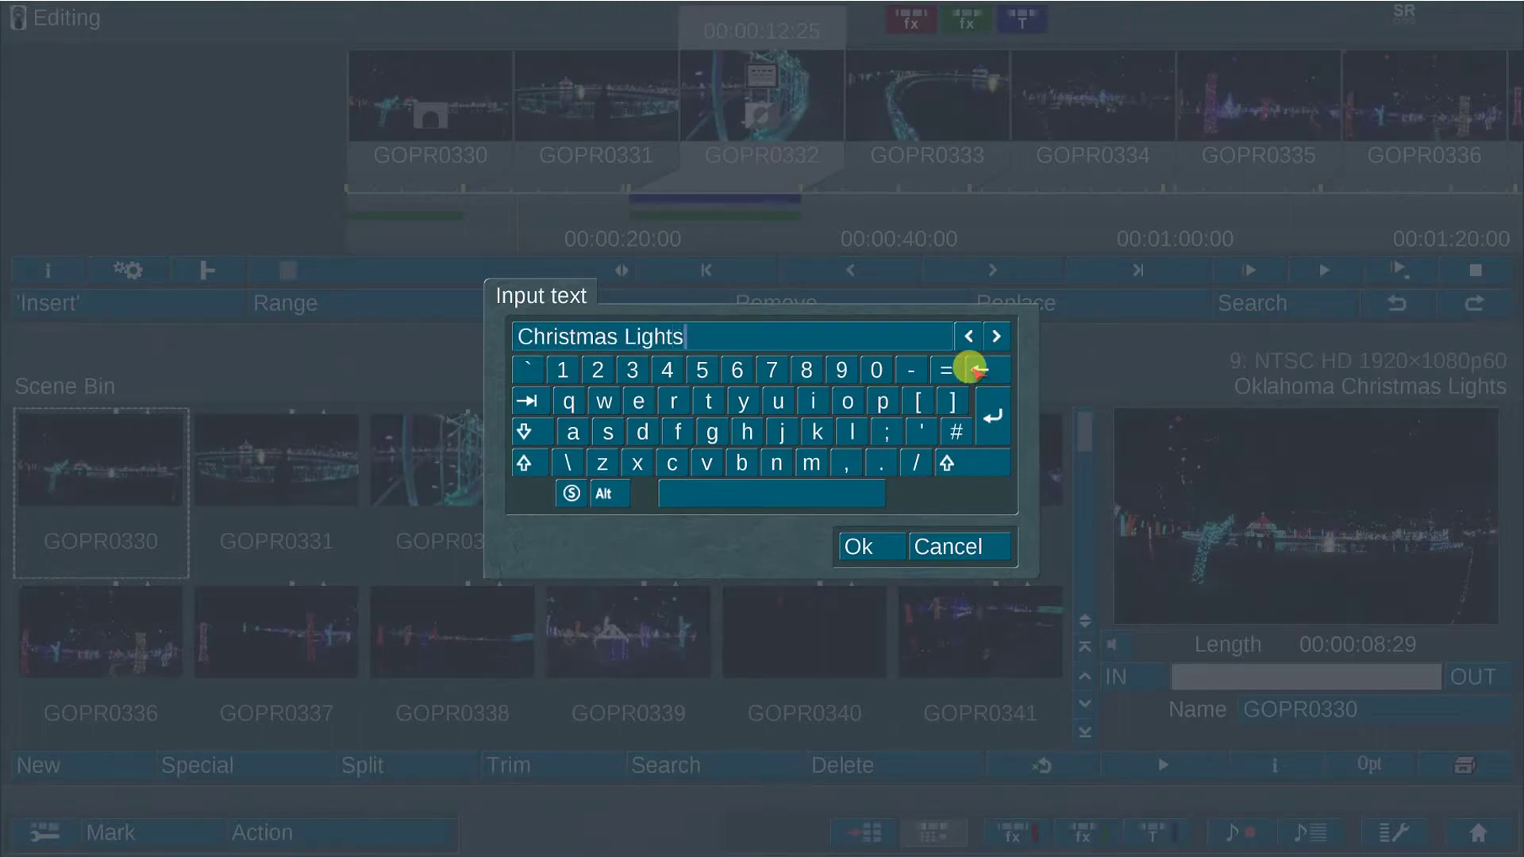
type("Christmas Lights")
left_click(859, 547)
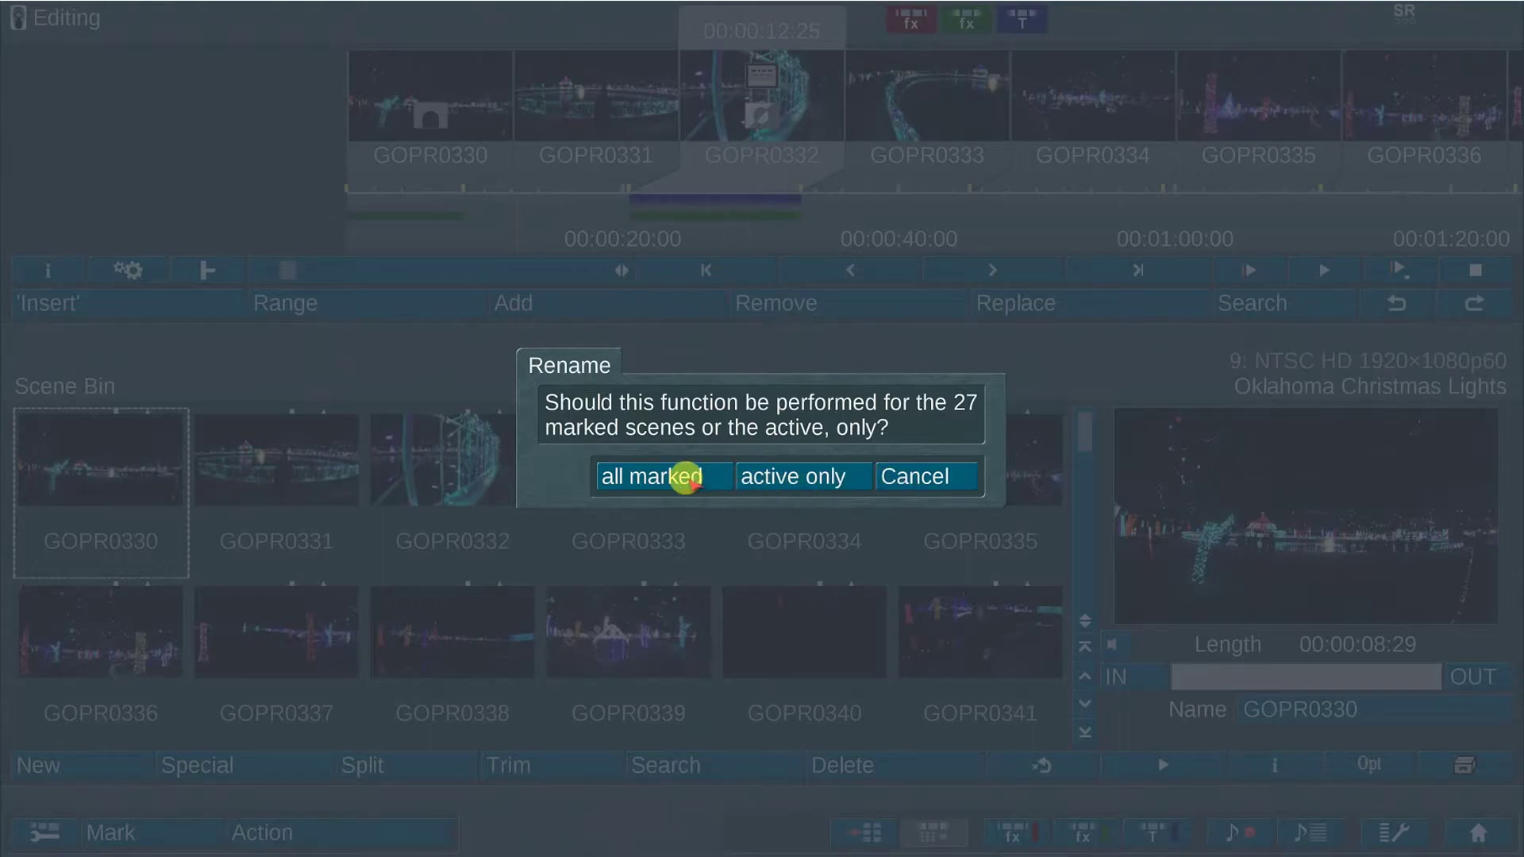
left_click(686, 479)
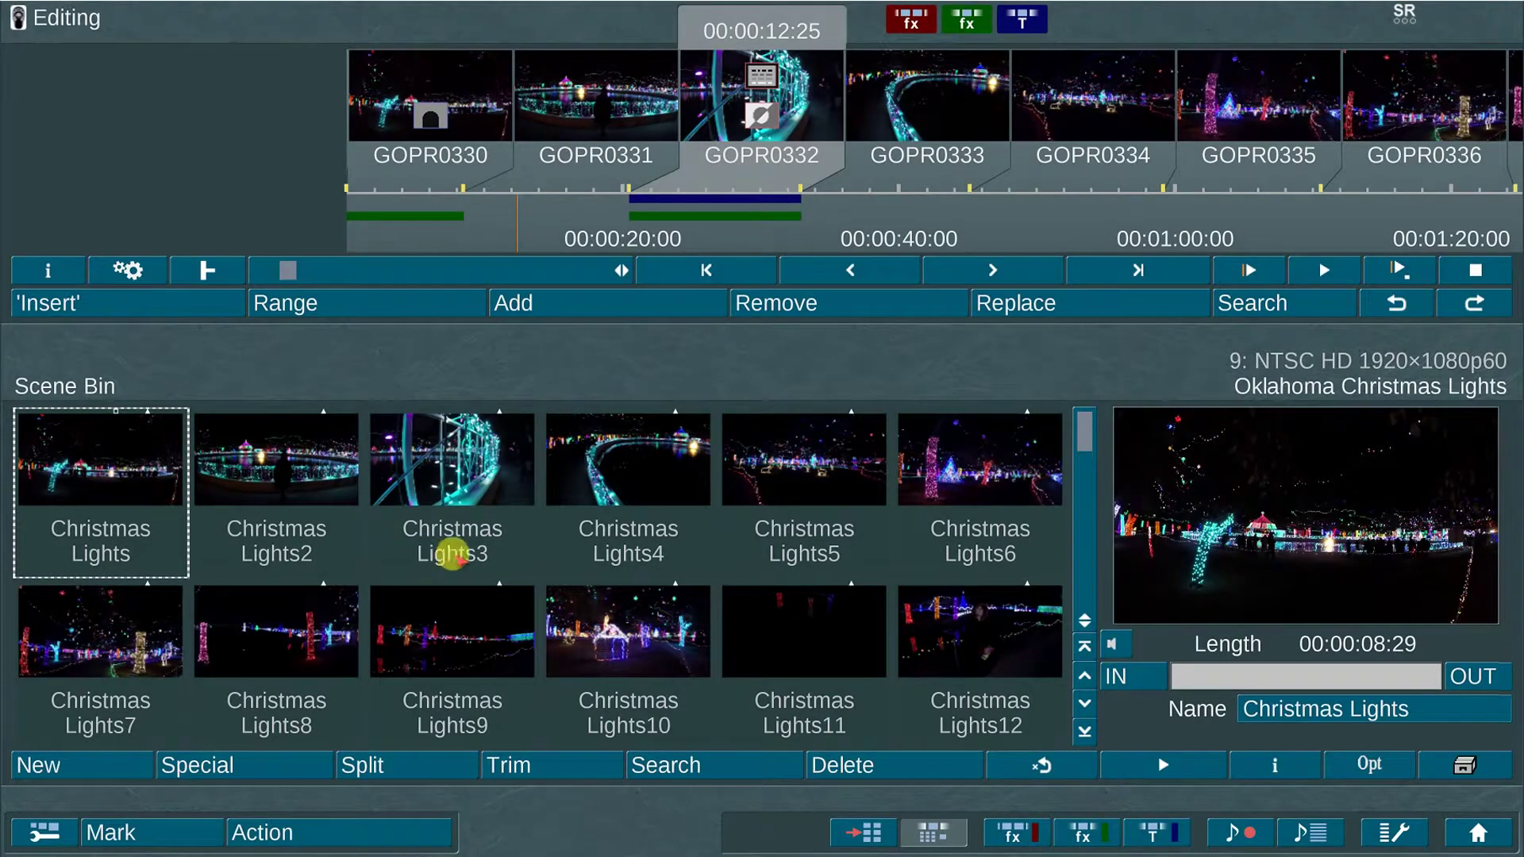
left_click_drag(1084, 432, 1084, 576)
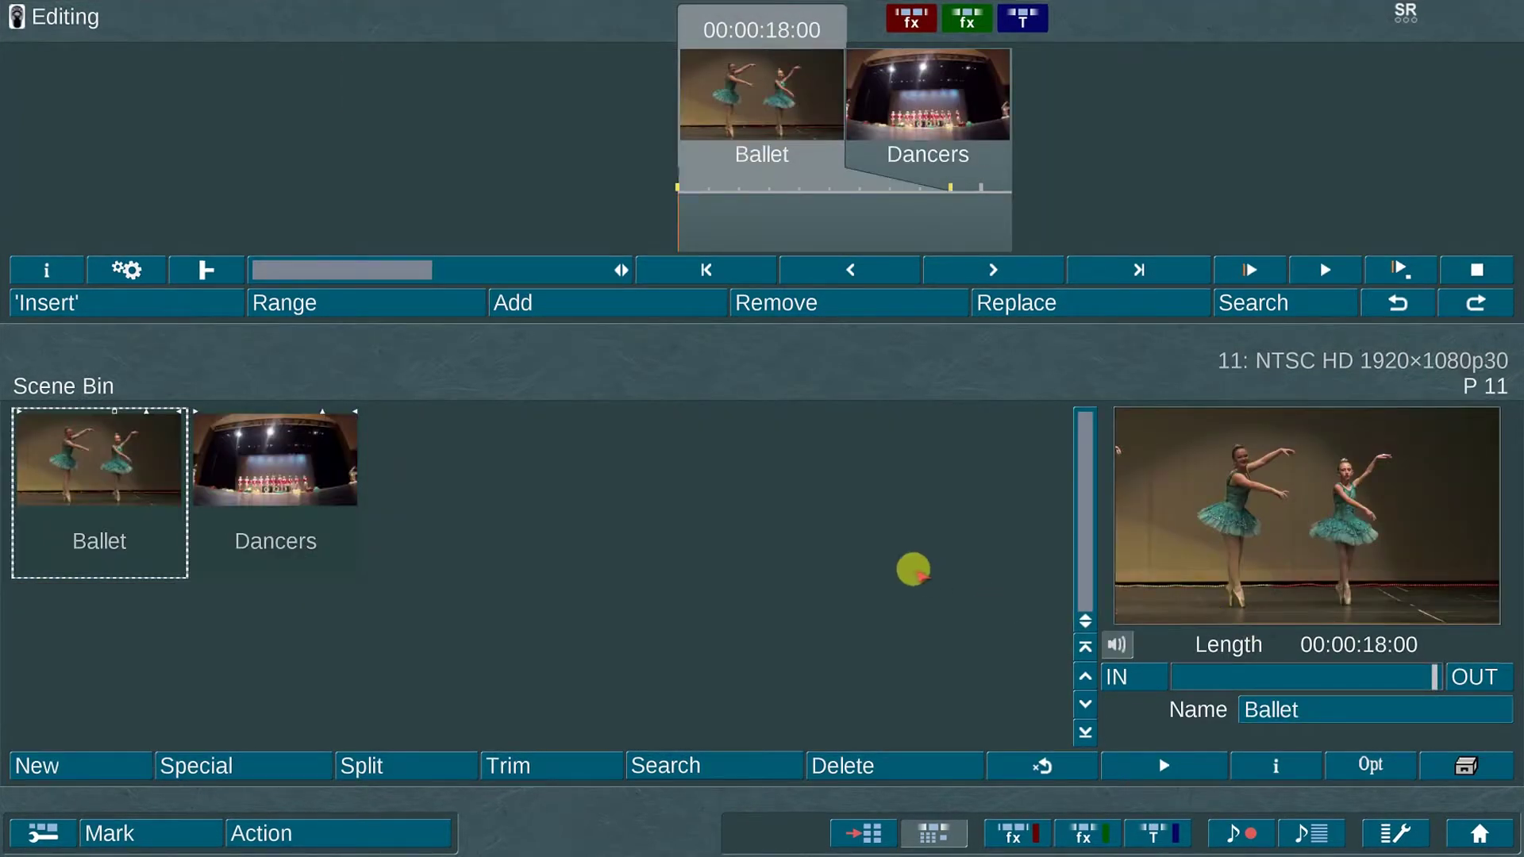
- Find the Dancers scene from the Scene Bin in the storyboard
left_click(317, 470)
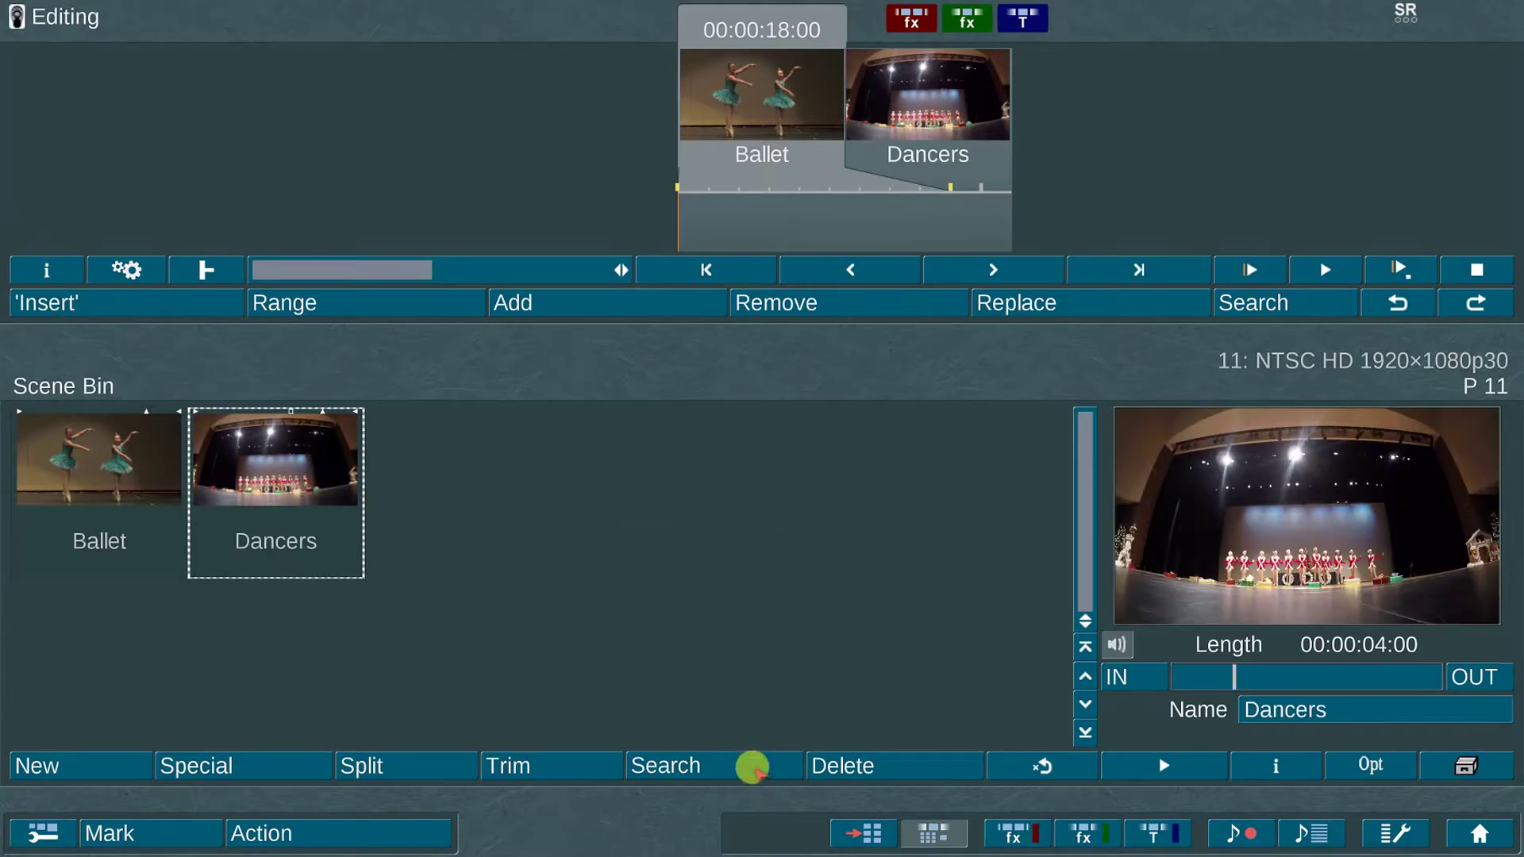
left_click(750, 768)
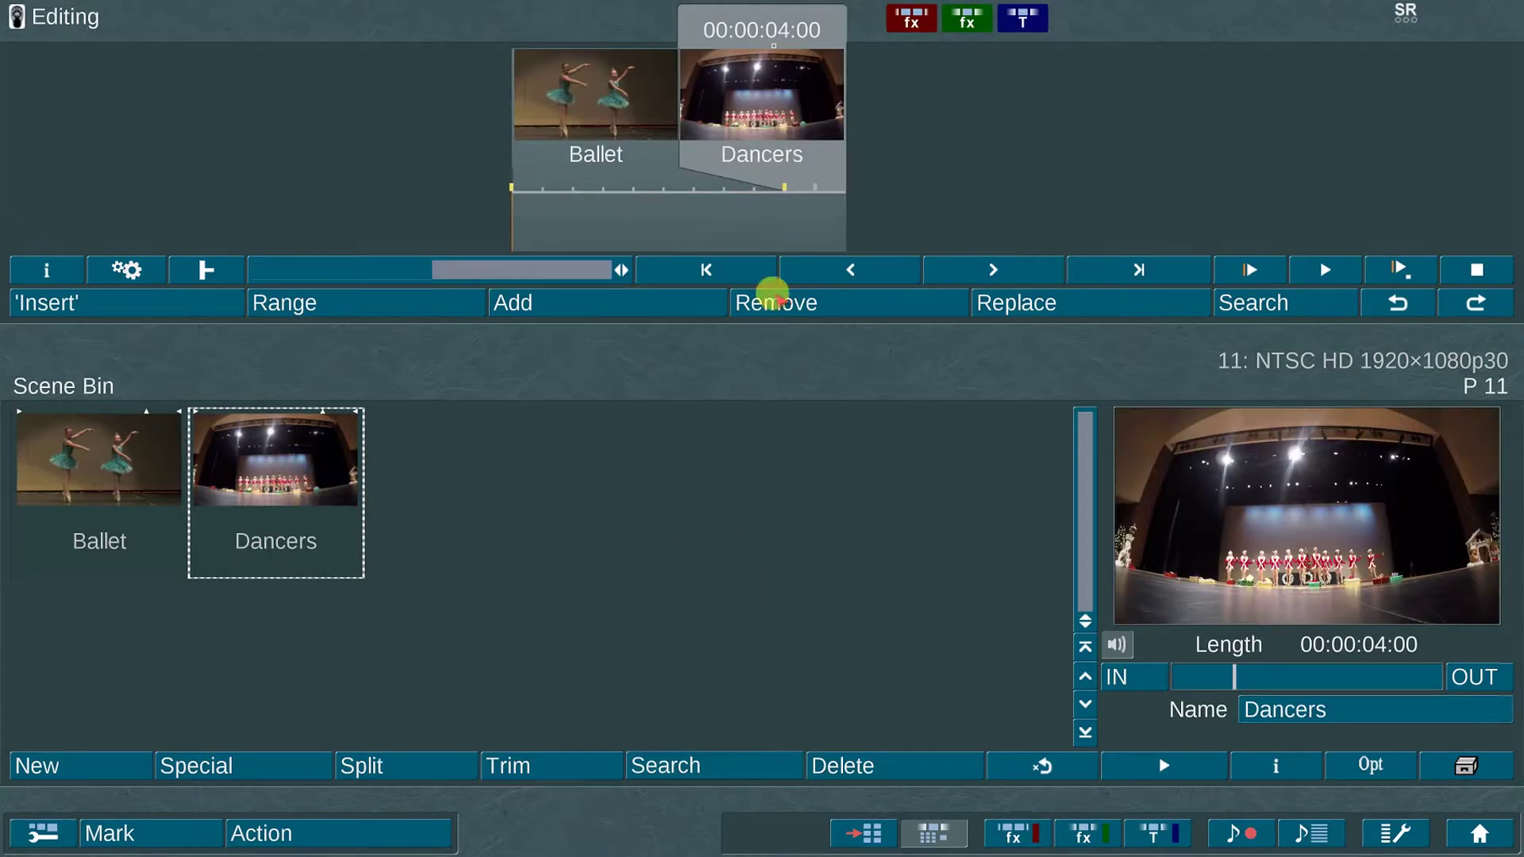
left_click(782, 176)
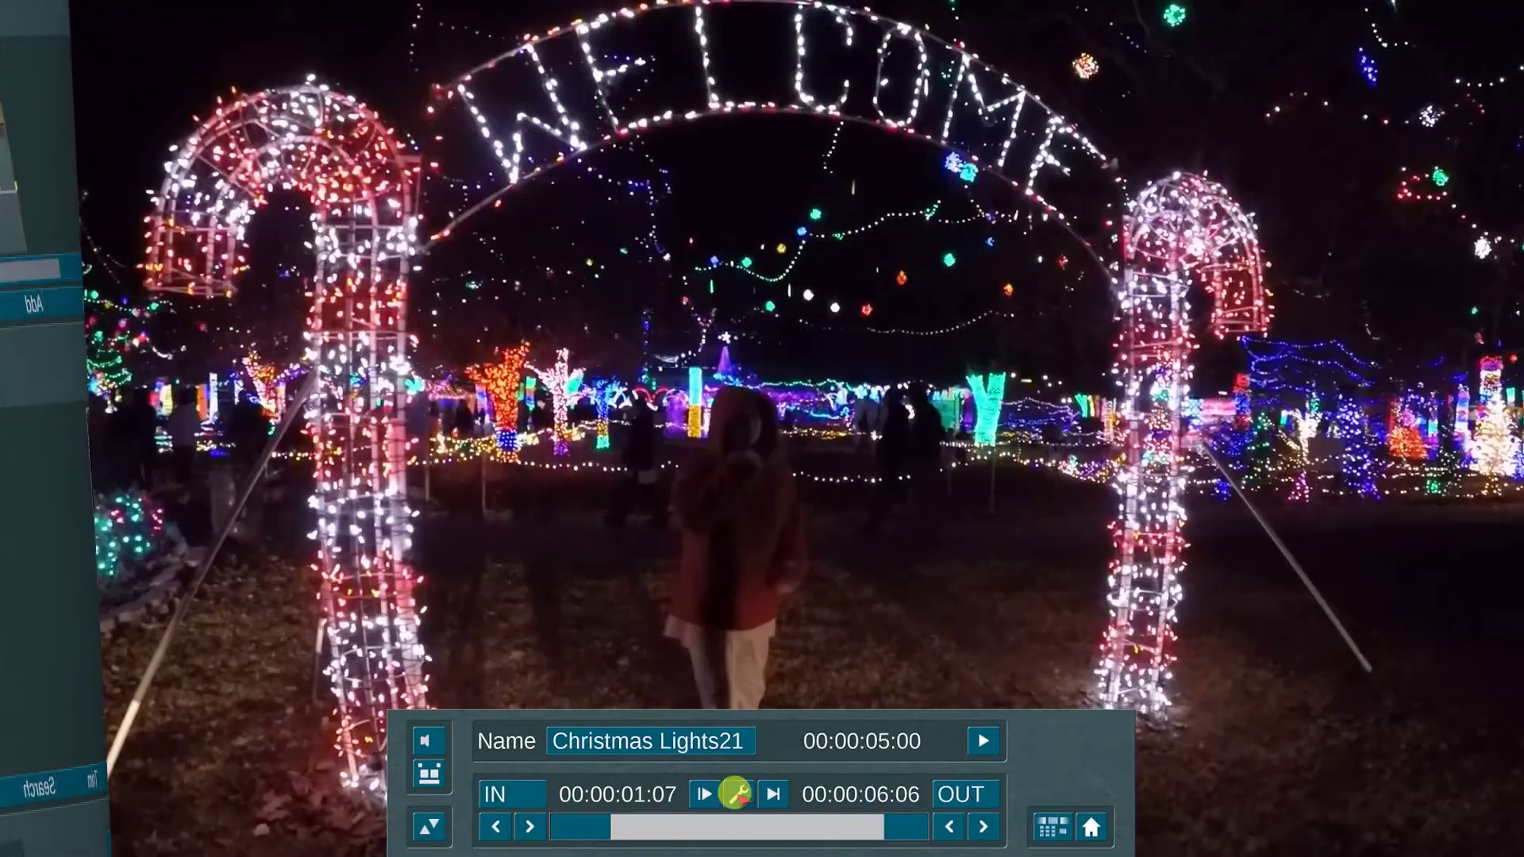
- Try a 3 s IN/OUT play duration in the Christmas Lights21 trim view, then return it to 2 s
left_click(736, 794)
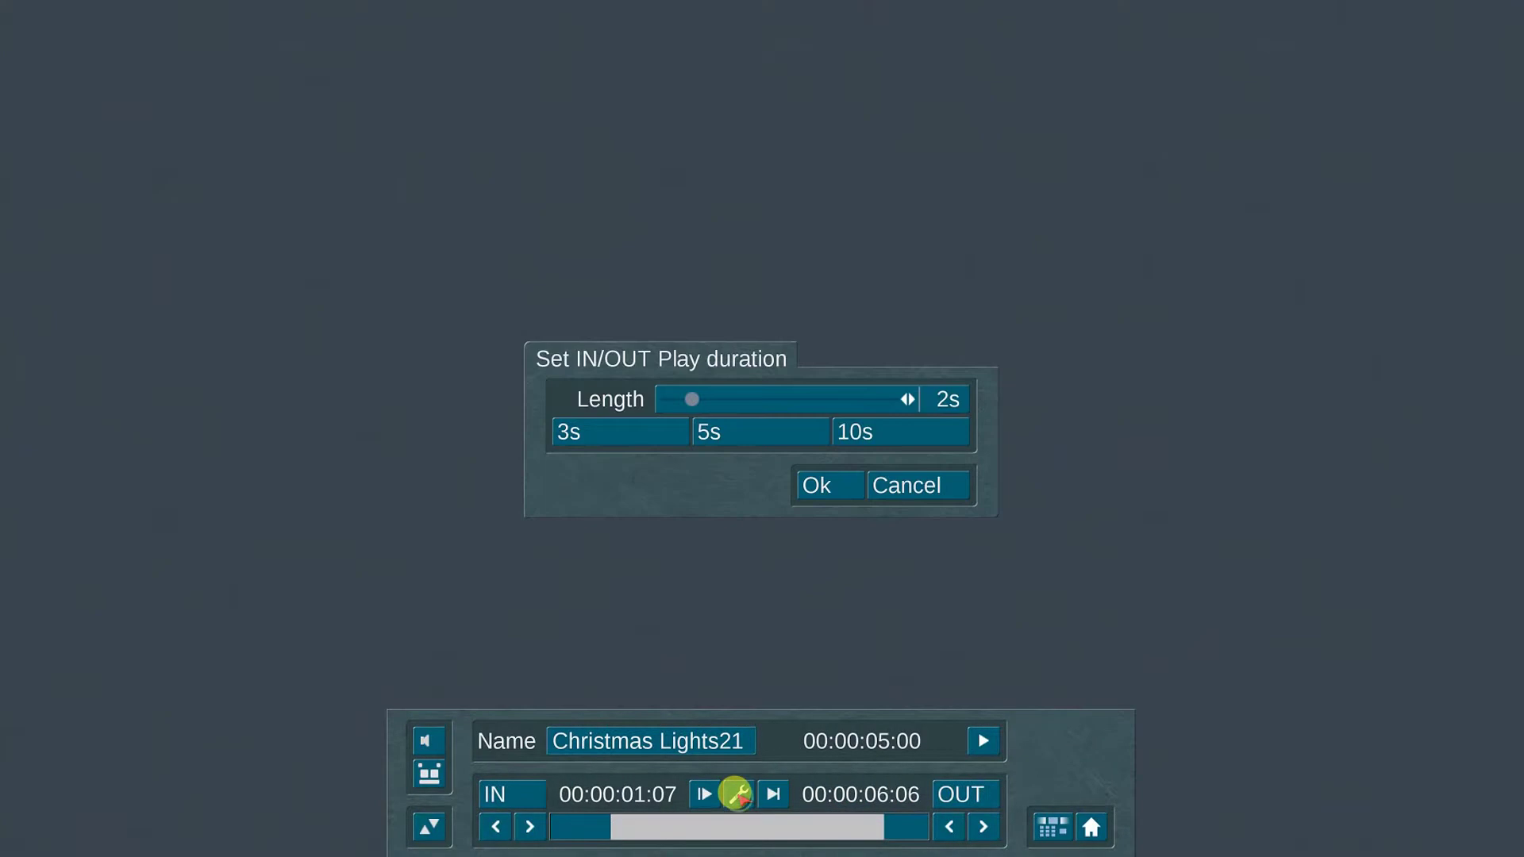
left_click(718, 399)
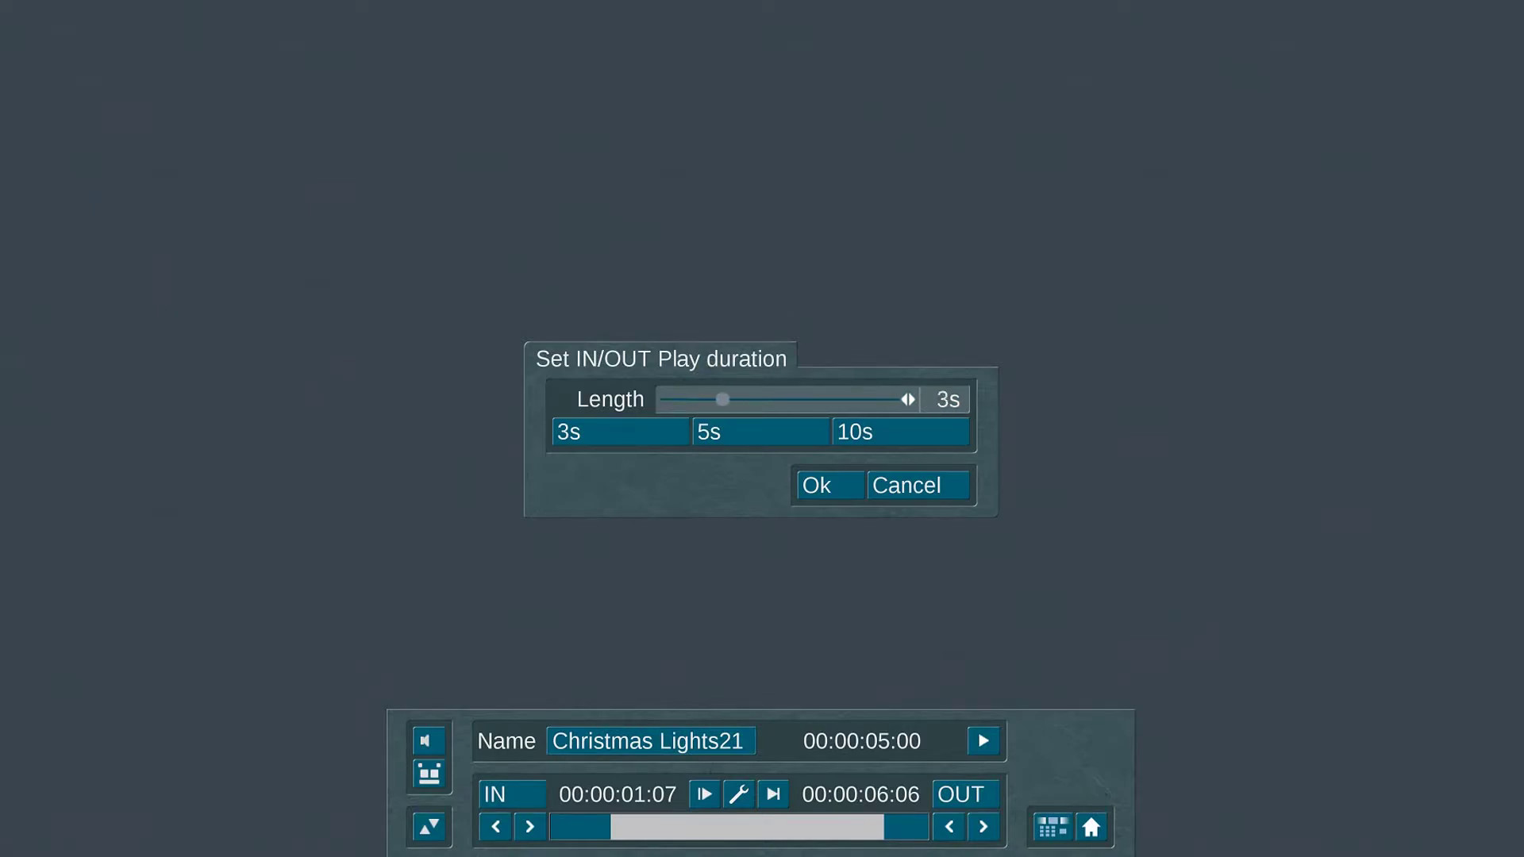
left_click(691, 397)
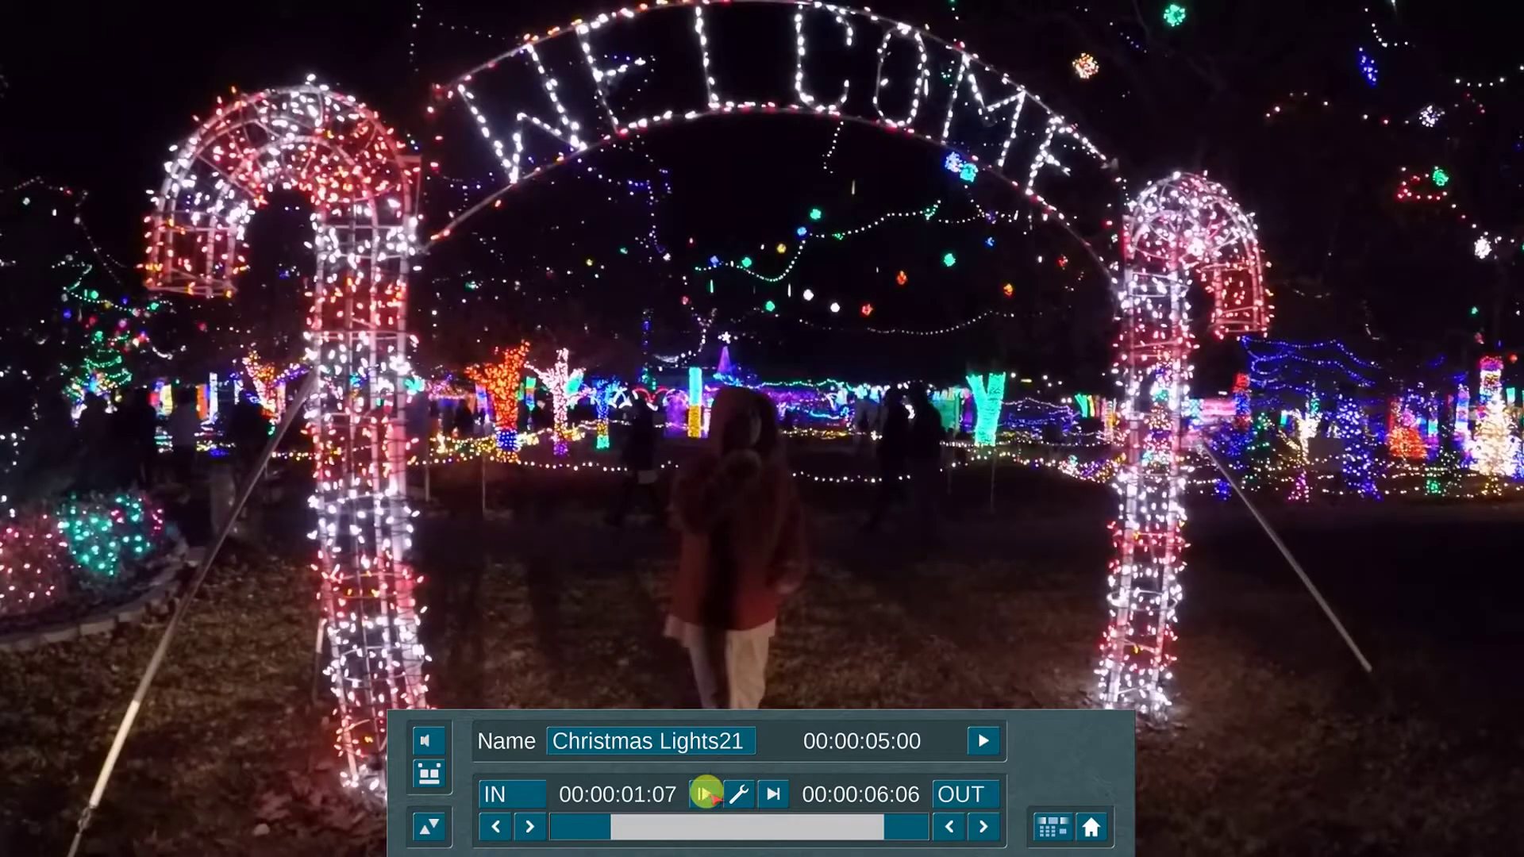
- Play the Christmas Lights21 scene at its IN point and its OUT point, then leave the trim view
left_click(705, 794)
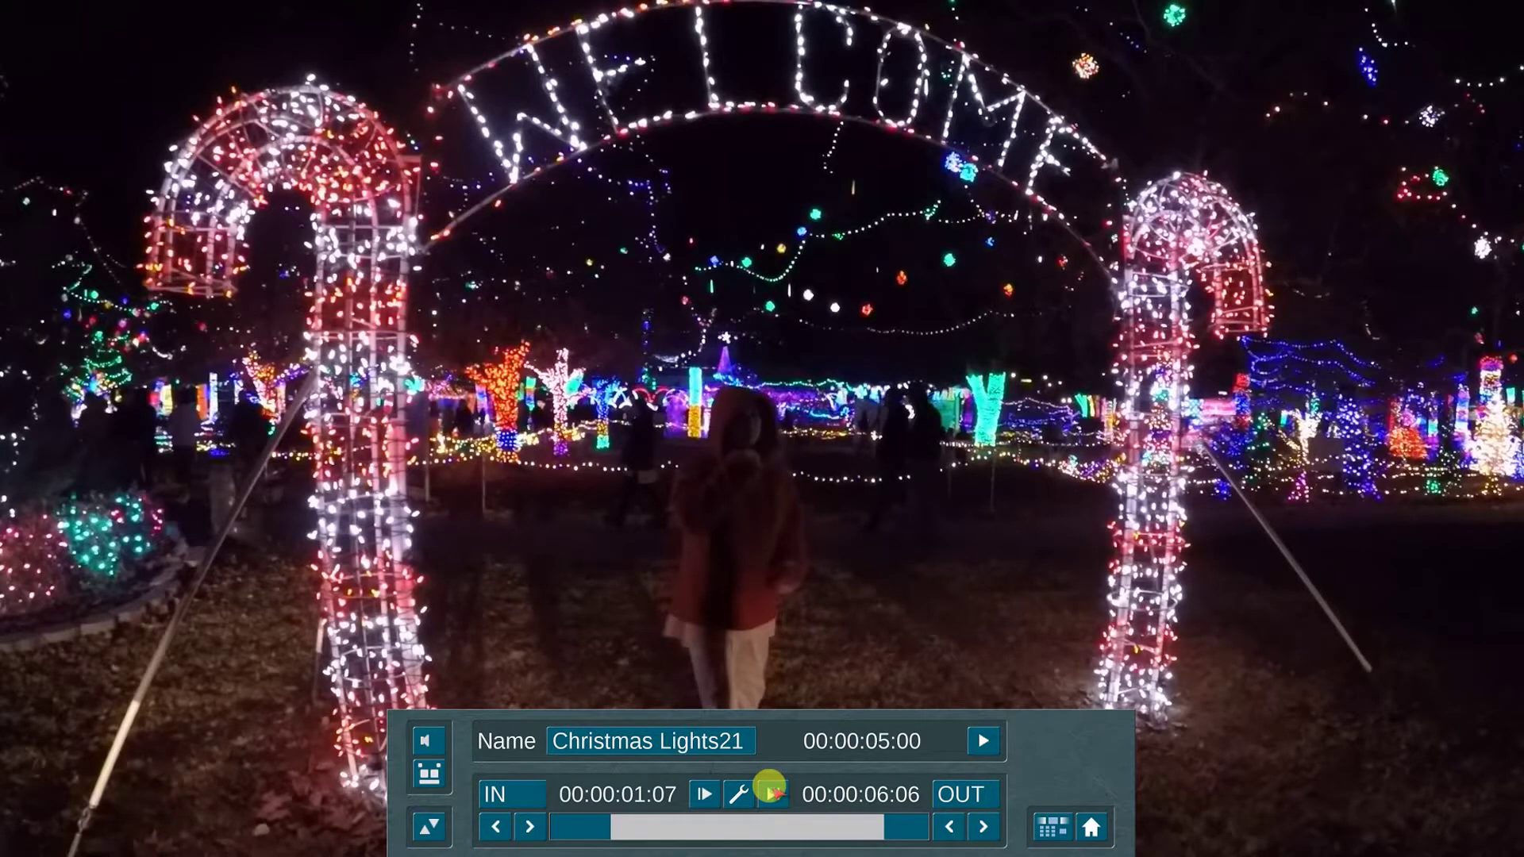
left_click(772, 792)
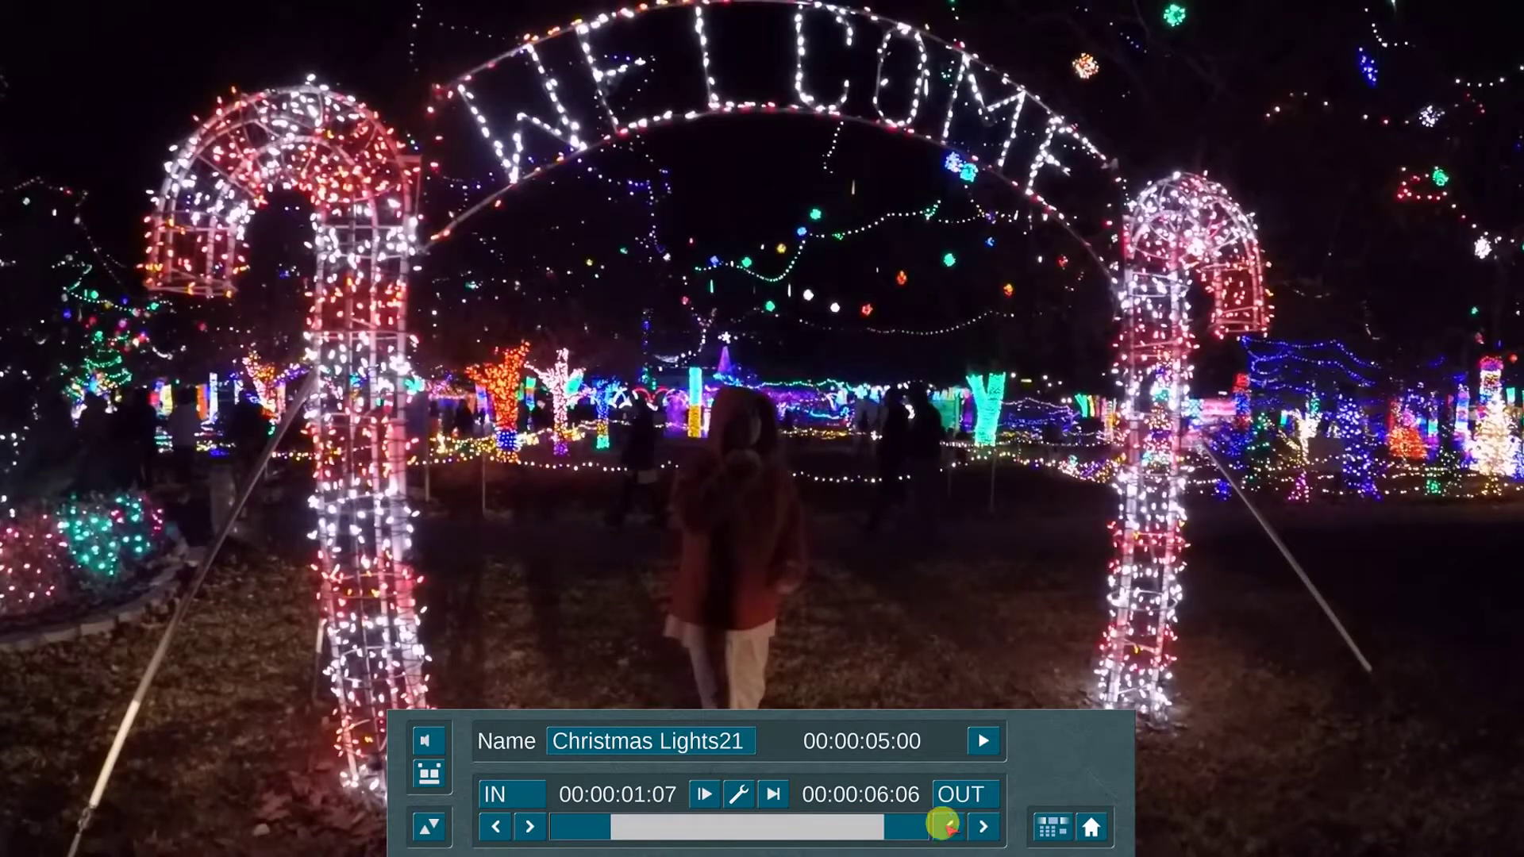
left_click(1040, 826)
left_click(1078, 825)
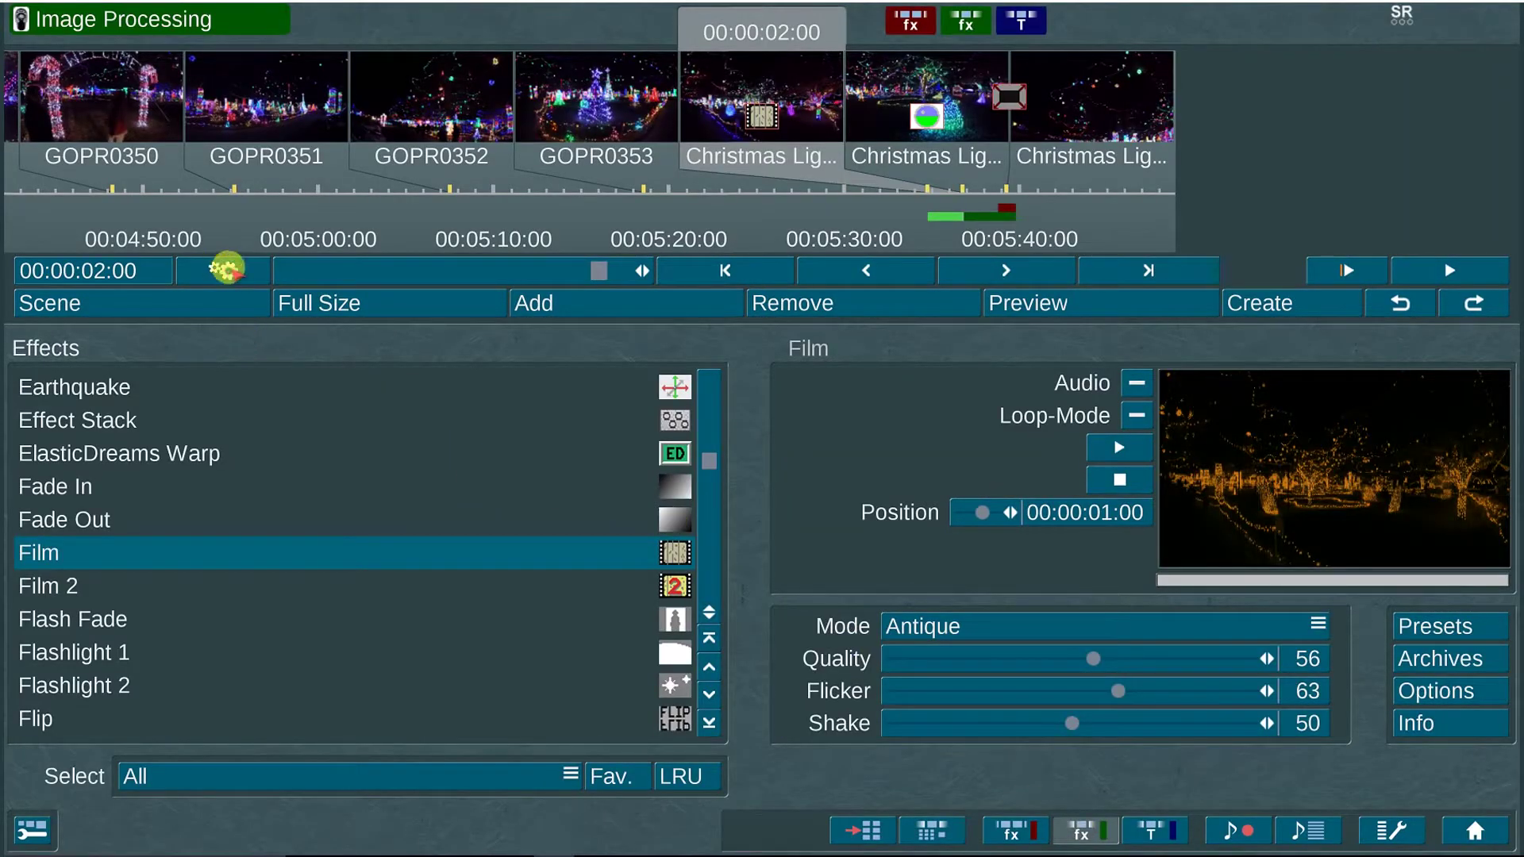
- Set the range of the Dye effect on the Christmas Lights storyboard scene to 1 s at Start
left_click(226, 268)
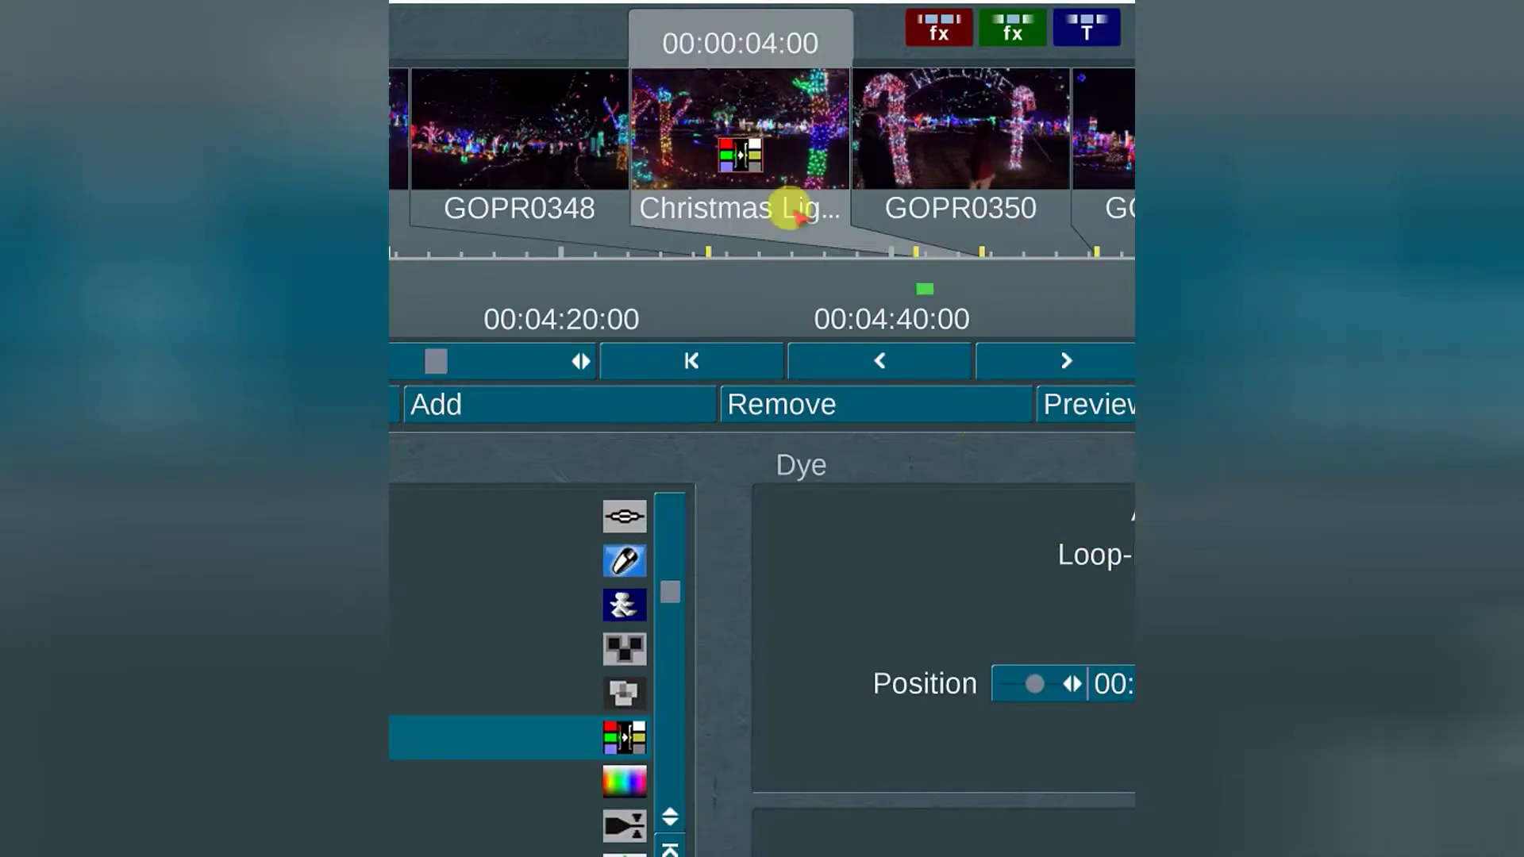
left_click(738, 147)
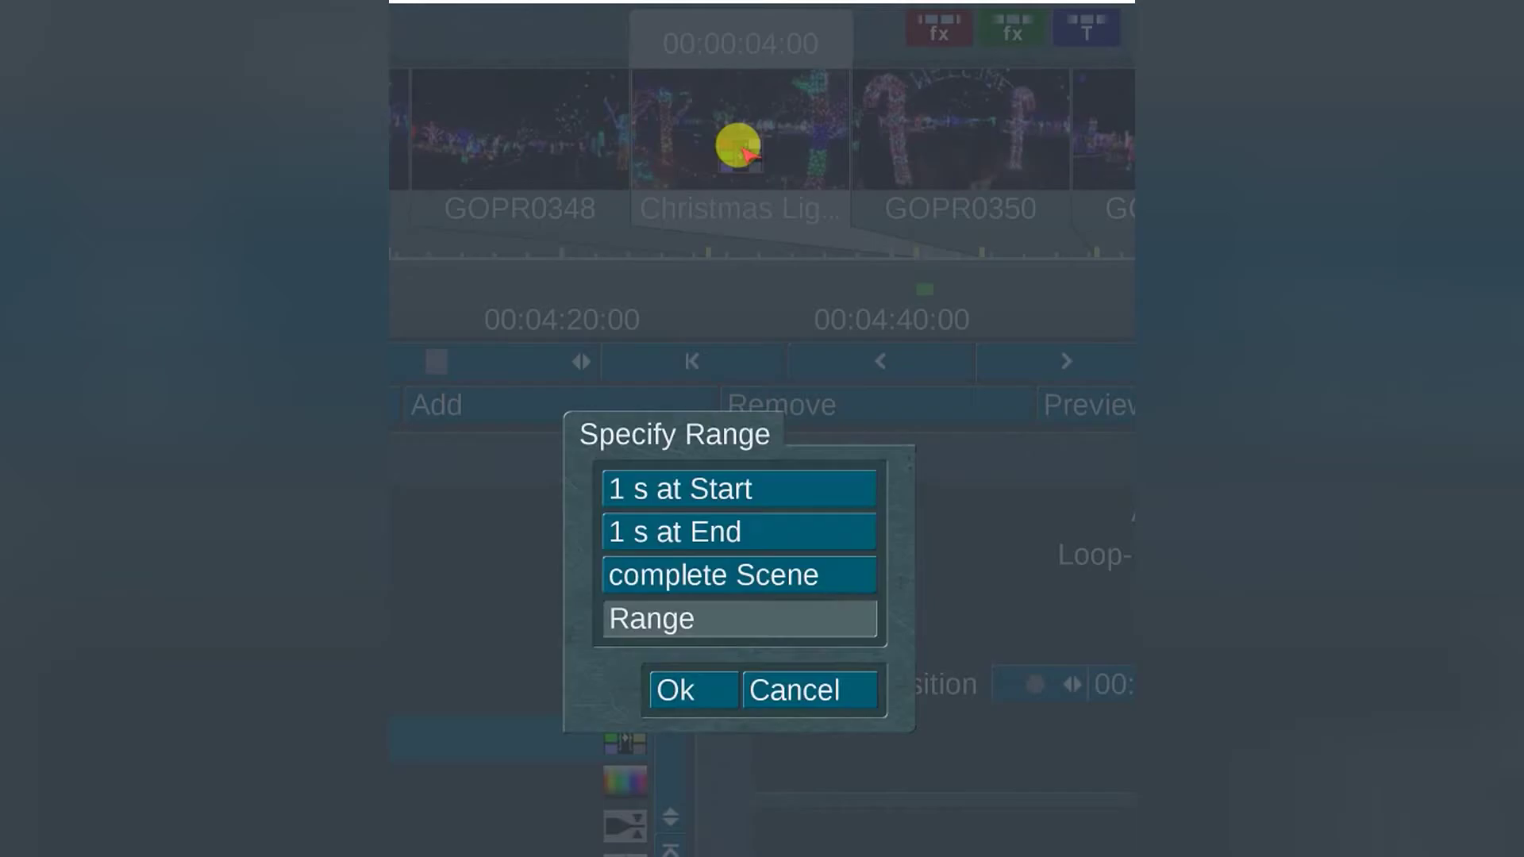
left_click(778, 488)
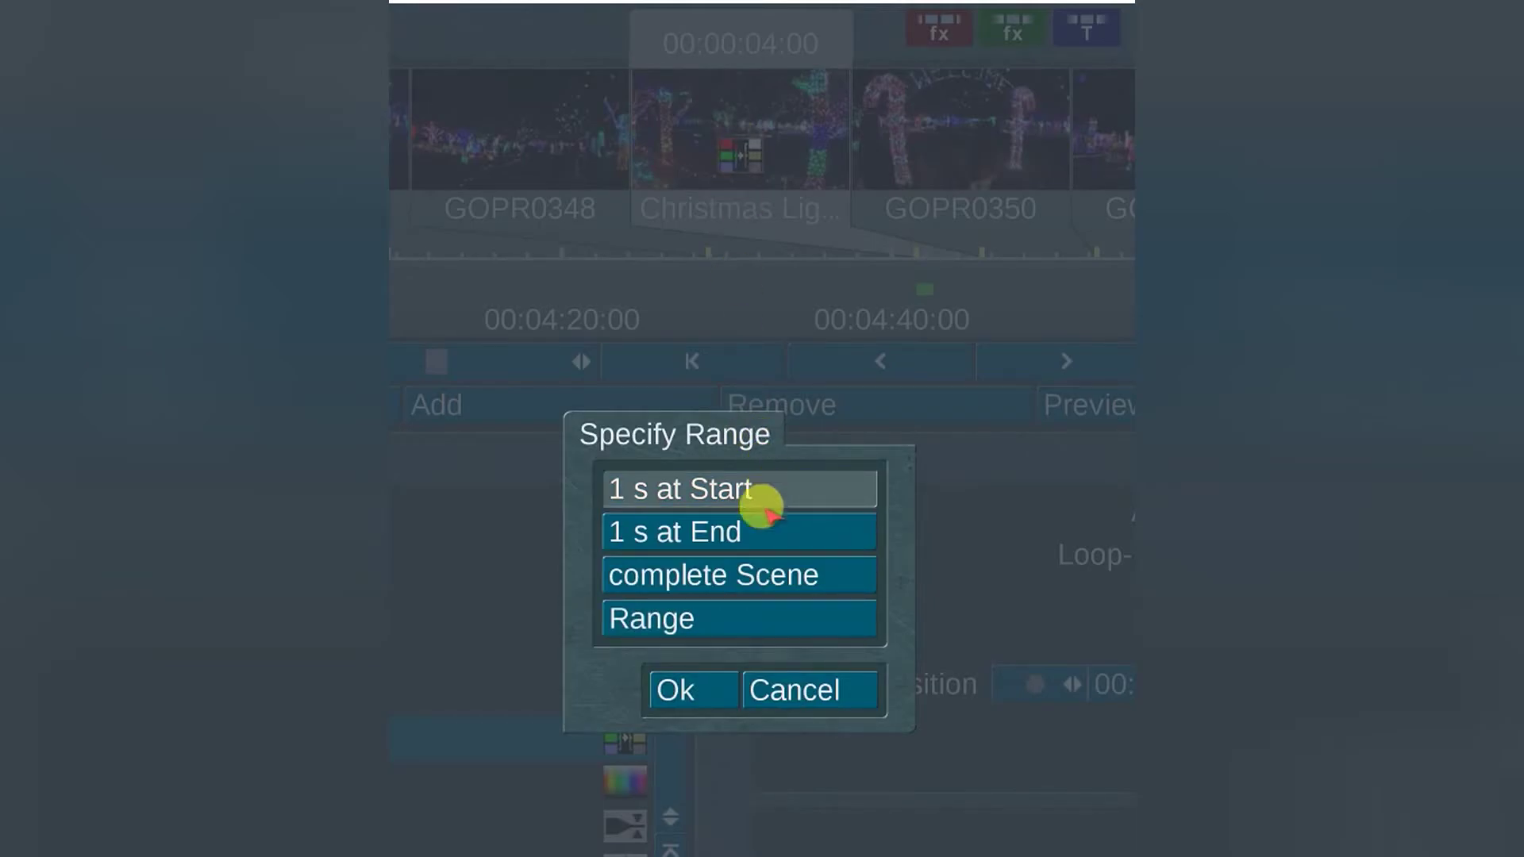
left_click(692, 691)
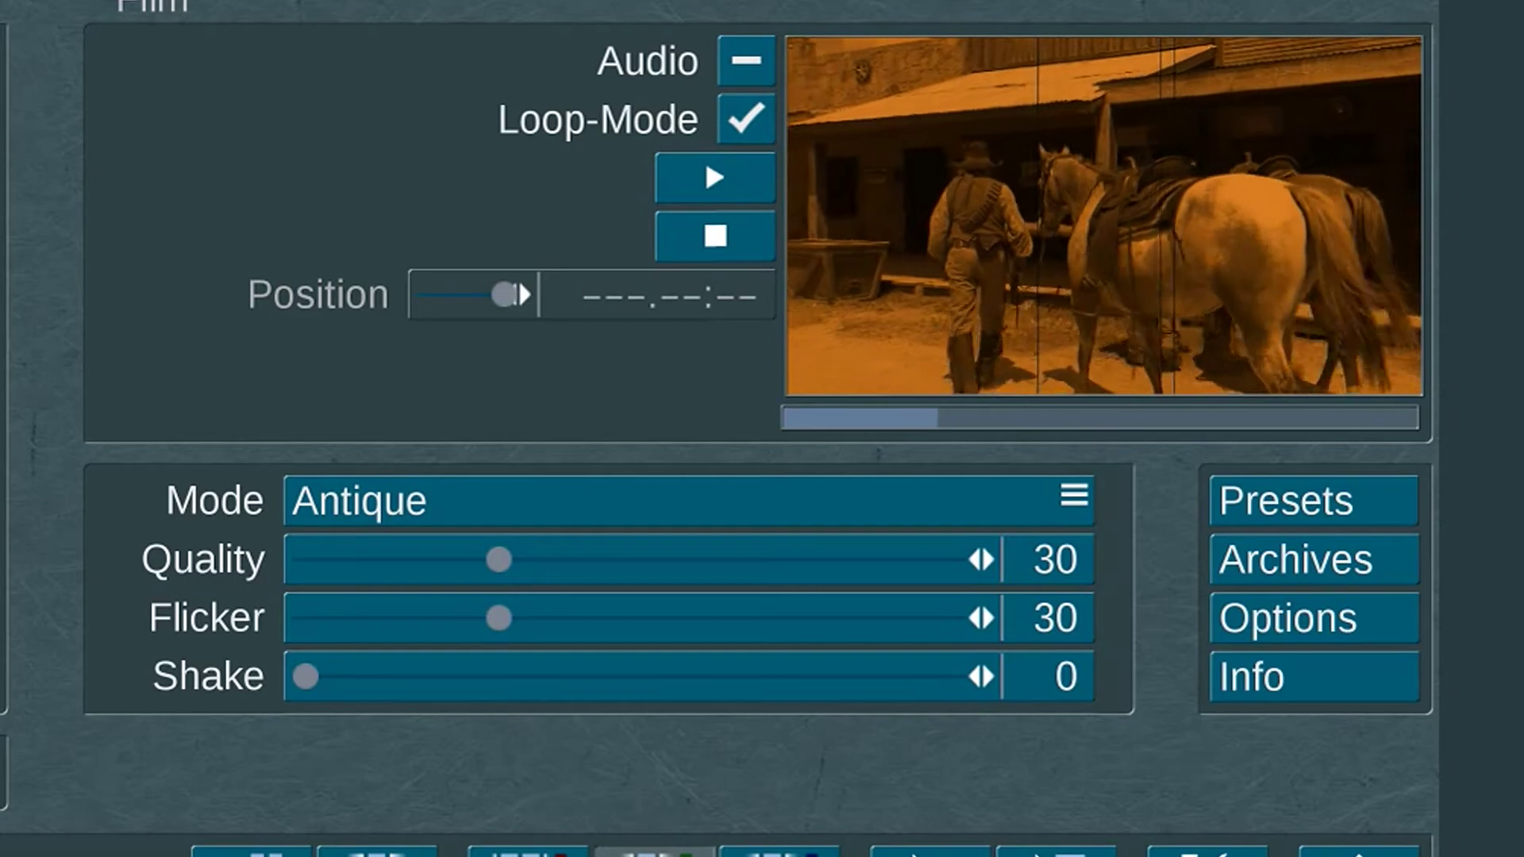
- Turn off Loop-Mode for the Film effect preview and move the preview position to about 00:00:02:02
left_click(743, 112)
left_click_drag(492, 294, 430, 295)
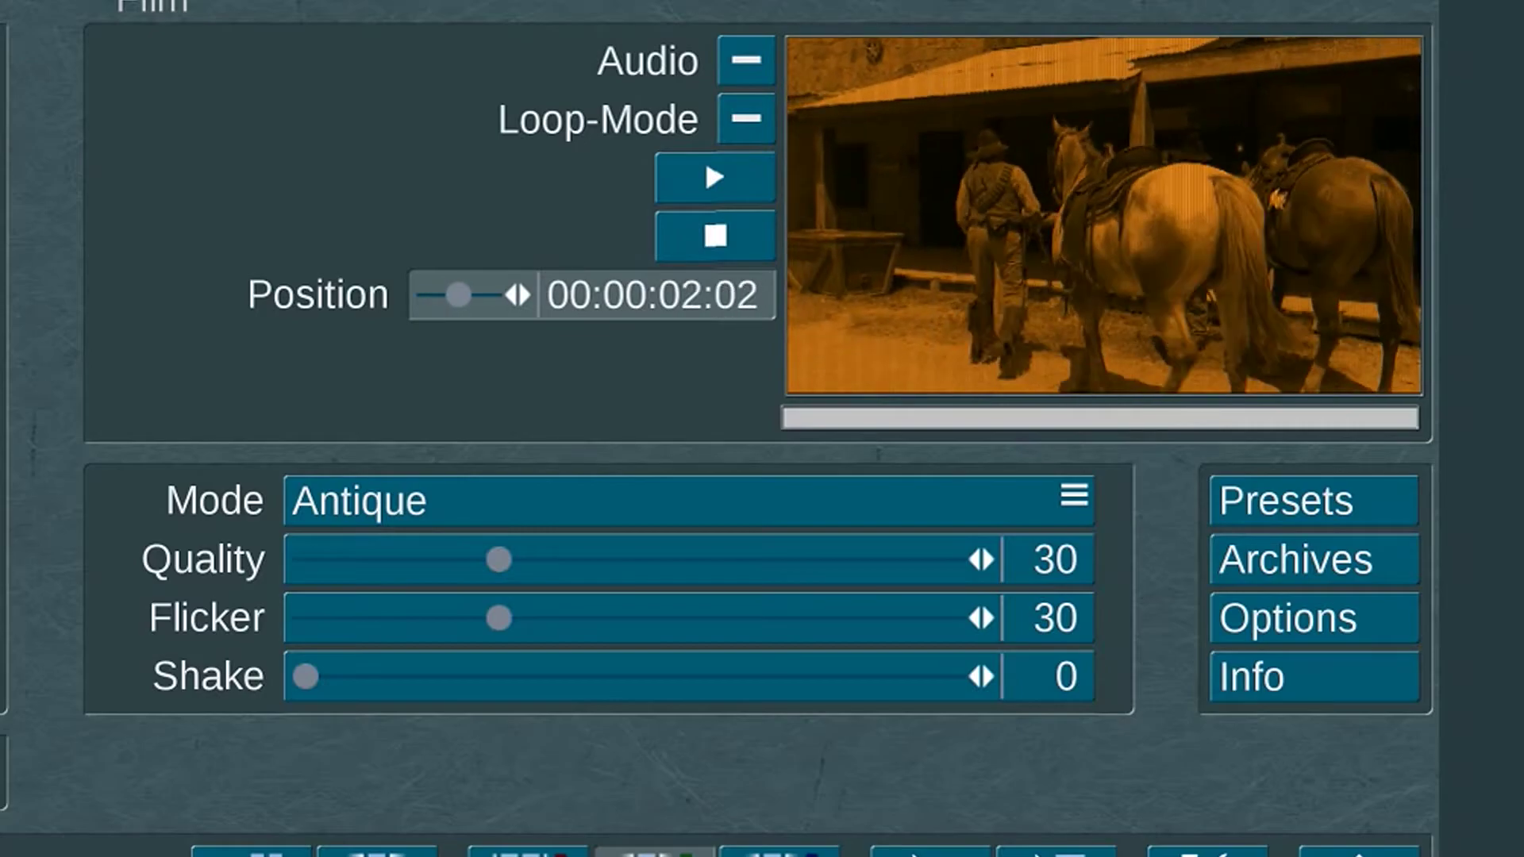
left_click(452, 295)
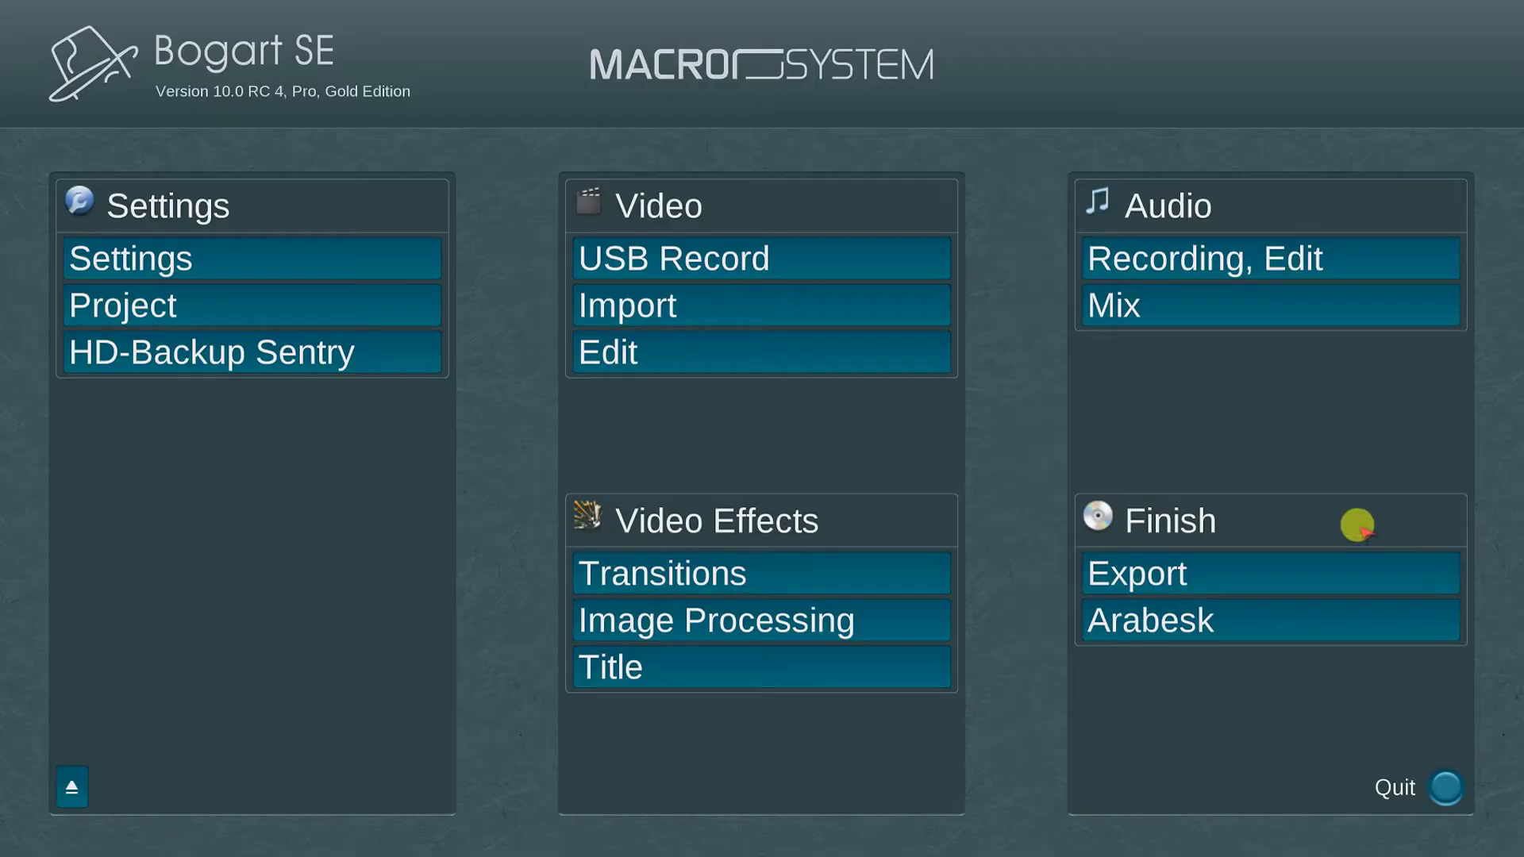
- Open the audio Mix screen and enable Storyboard Plus in its user interface settings
left_click(1293, 306)
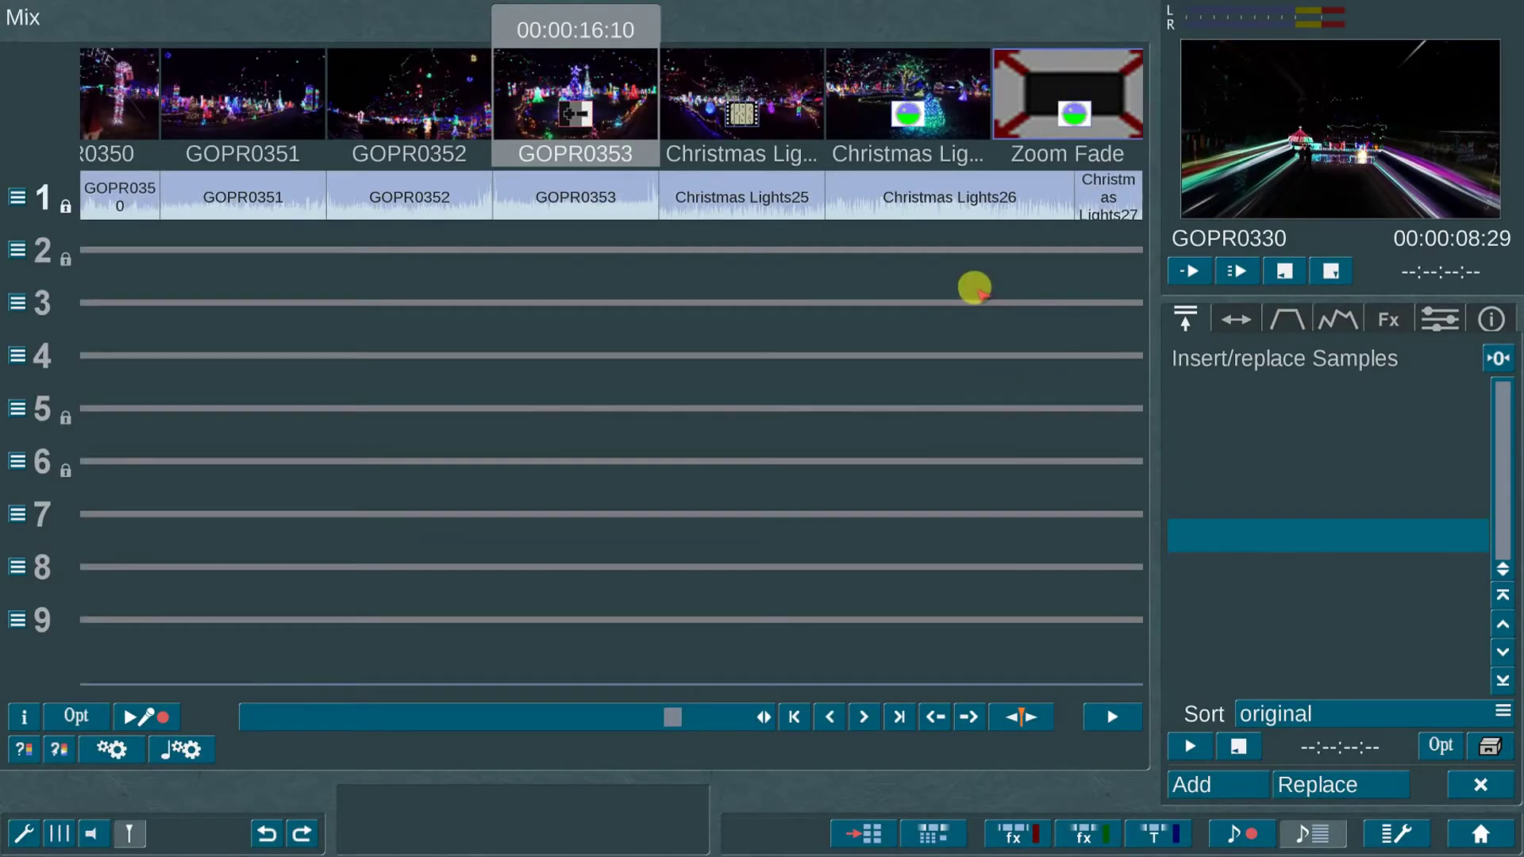
left_click(20, 830)
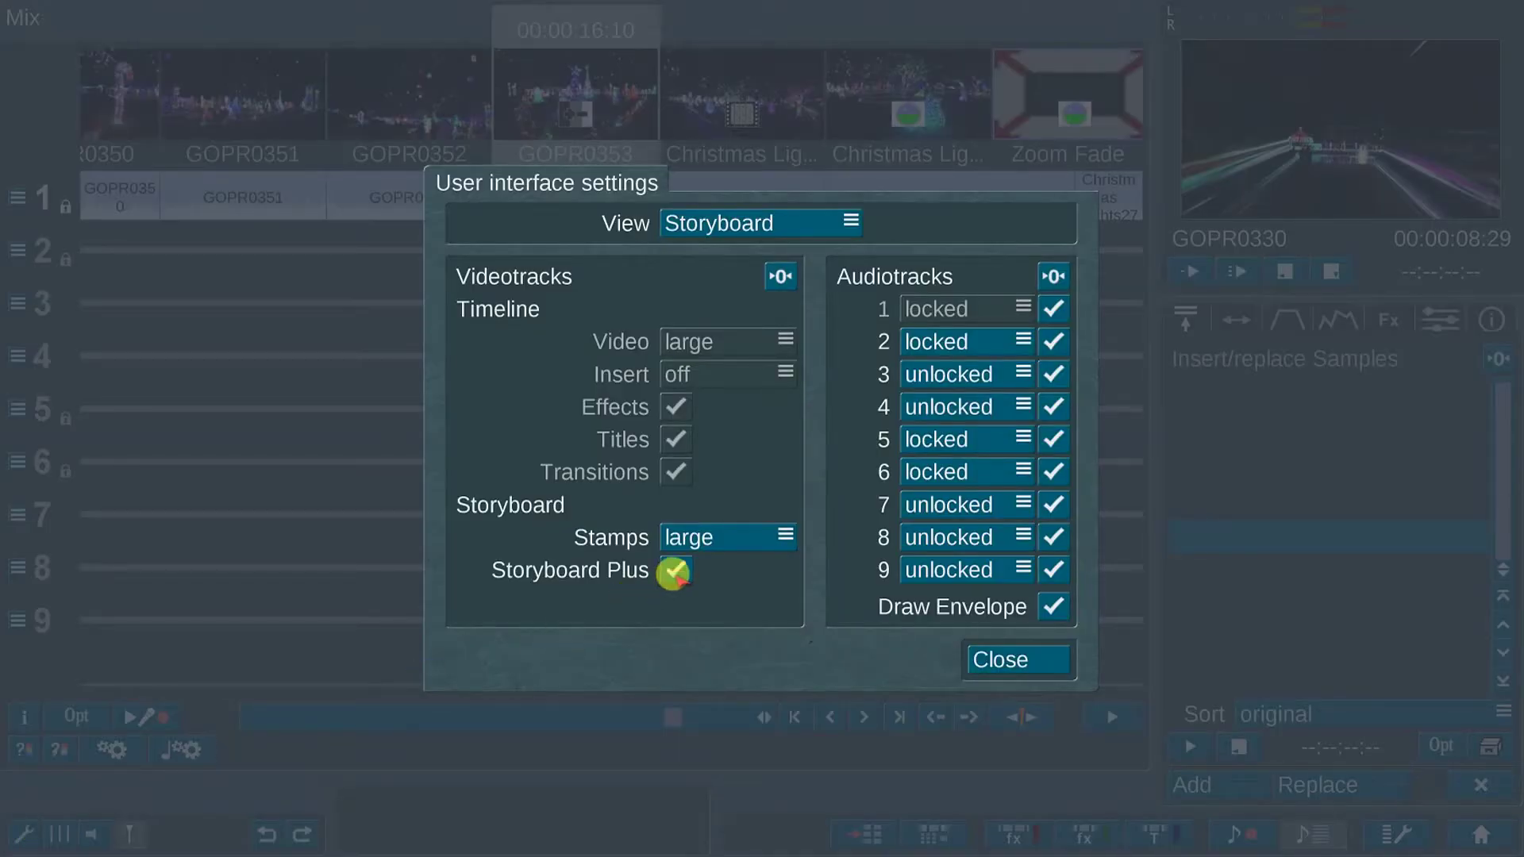
left_click(1013, 661)
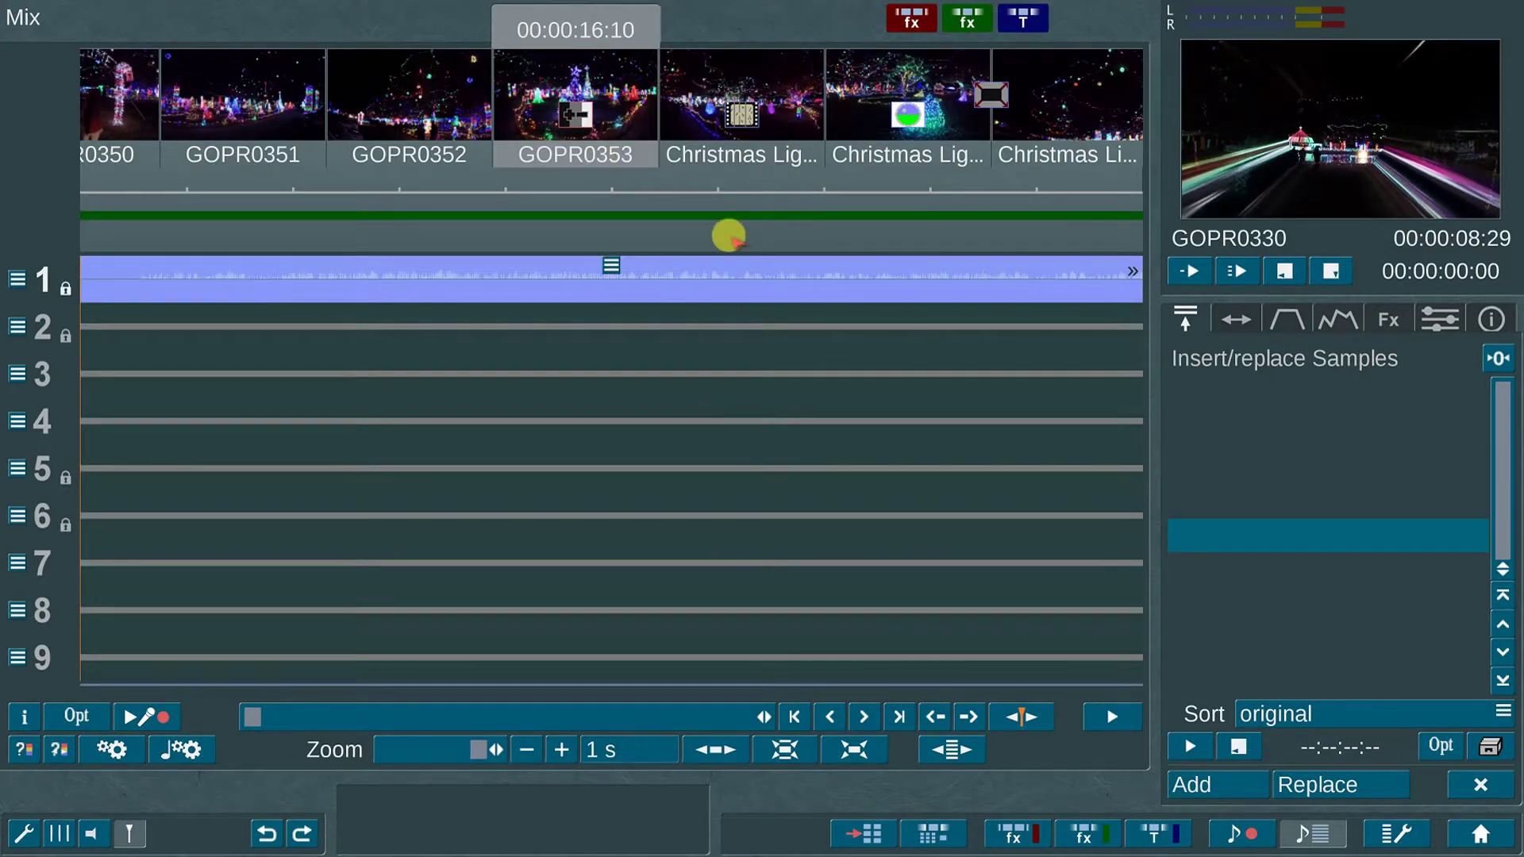
- Enlarge the active audio track 1 in the Mix view and move along the storyboard to scene GOPR0333
left_click(782, 750)
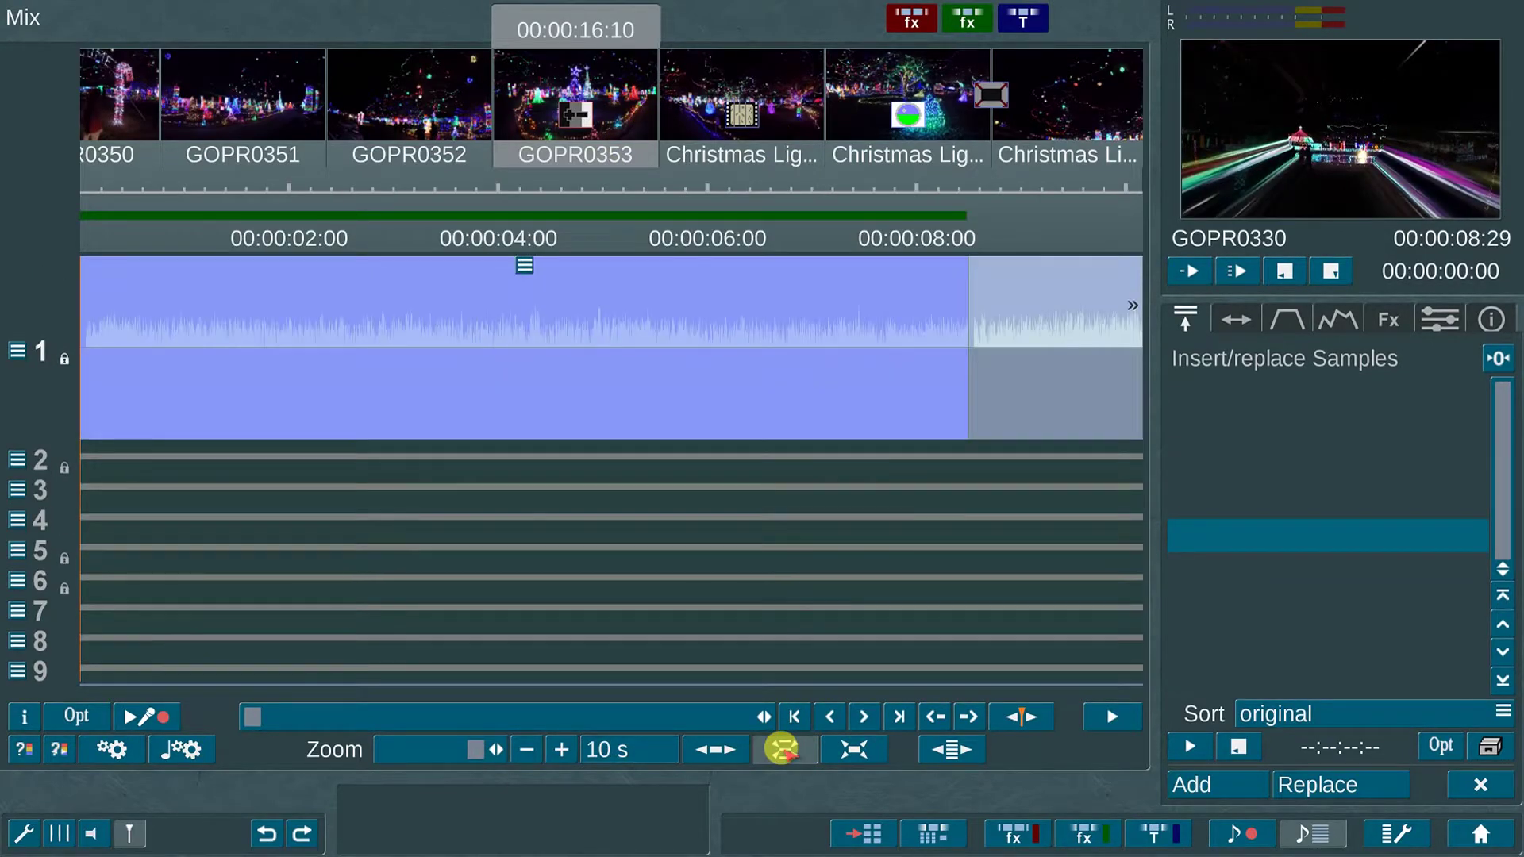
left_click(508, 713)
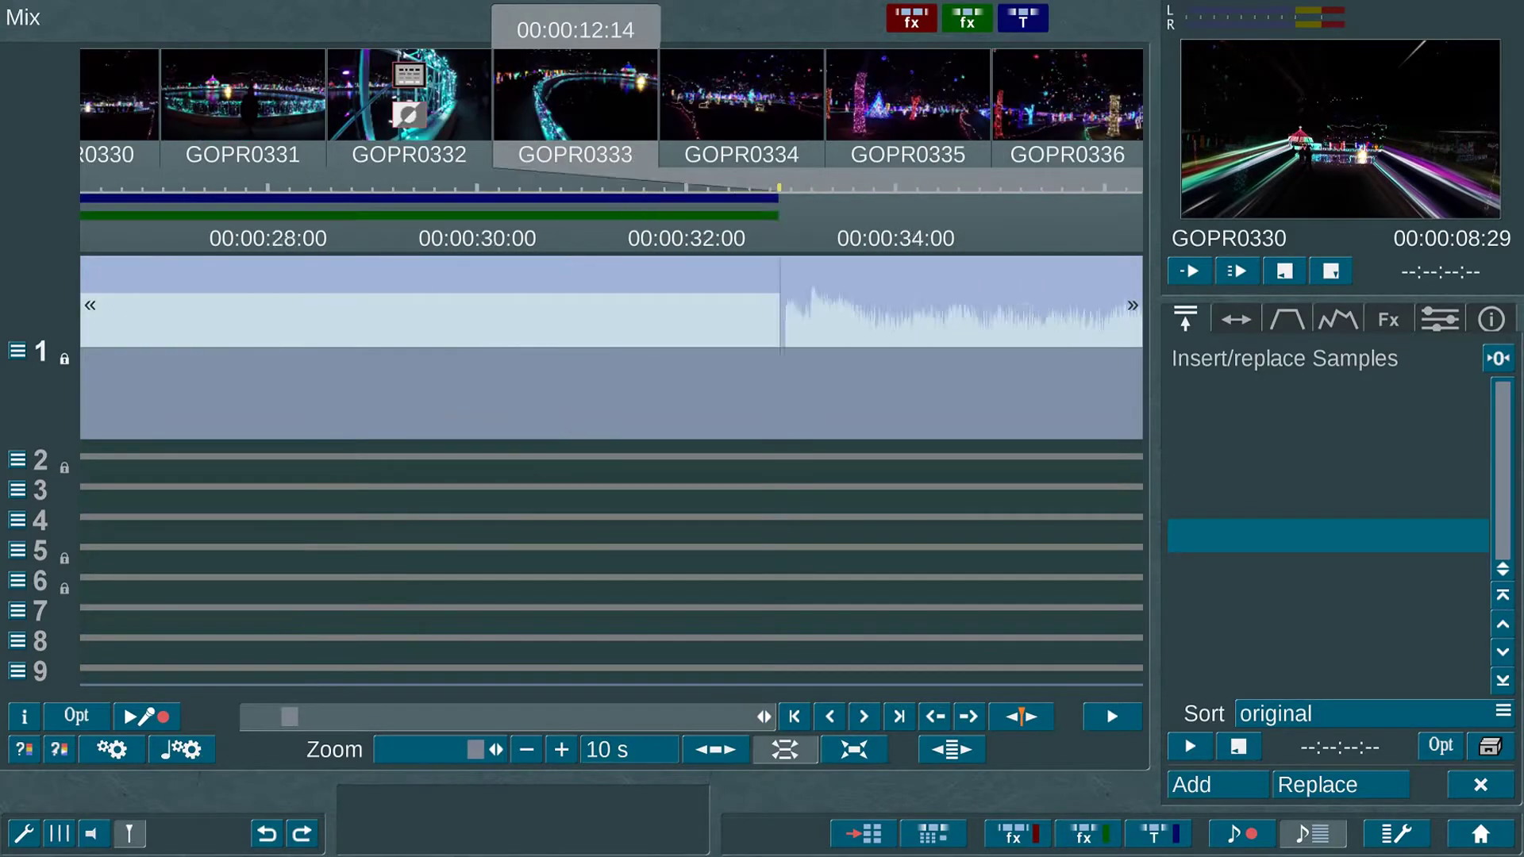
- Select the beautiful sample on track 3 and the finally sample on track 5 alternately, keeping the playhead in place
left_click(234, 365)
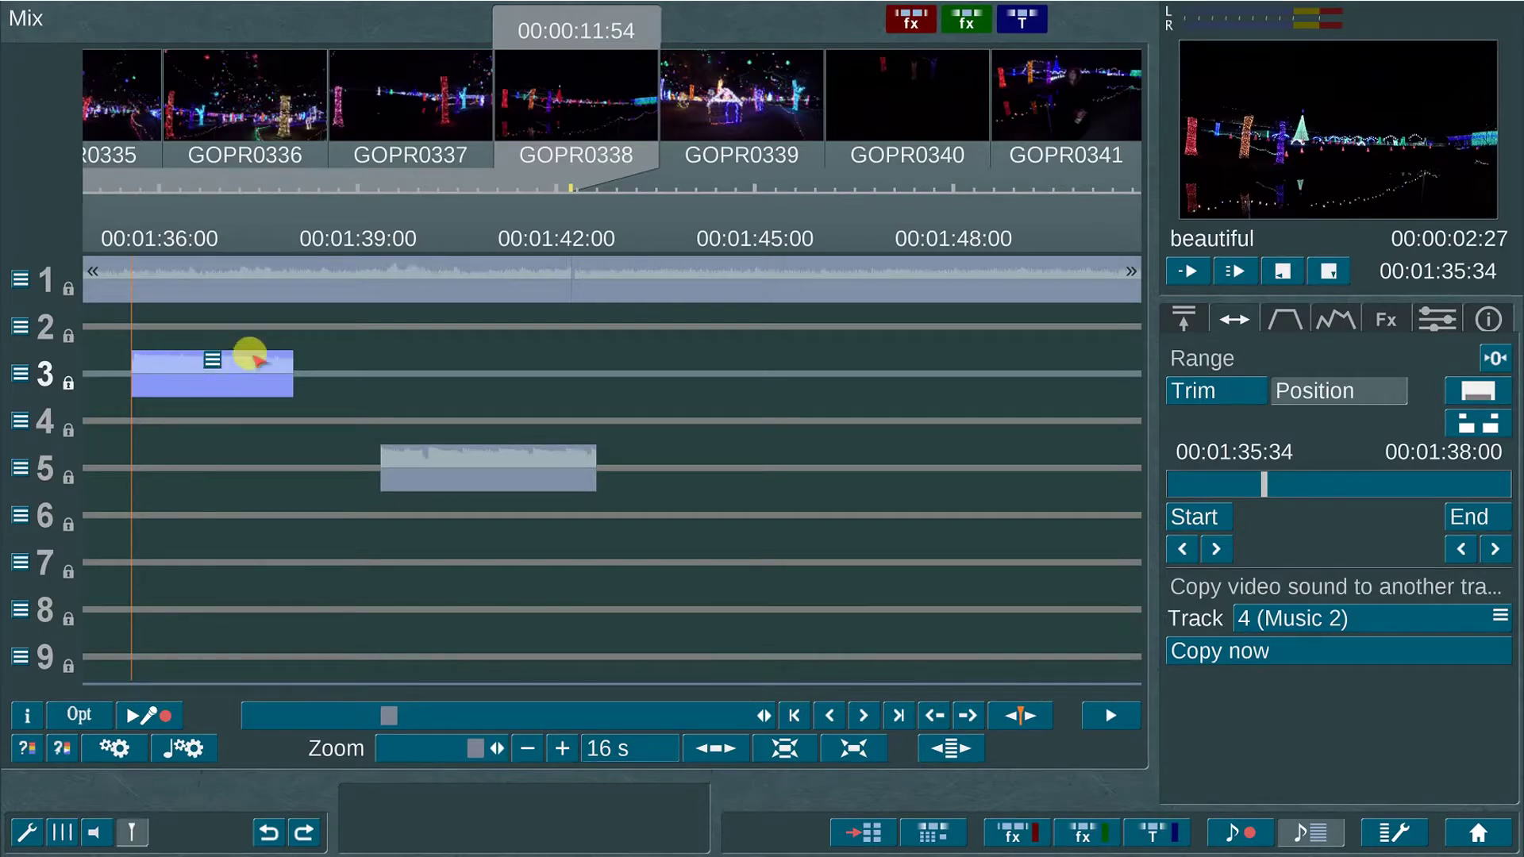
left_click(455, 467)
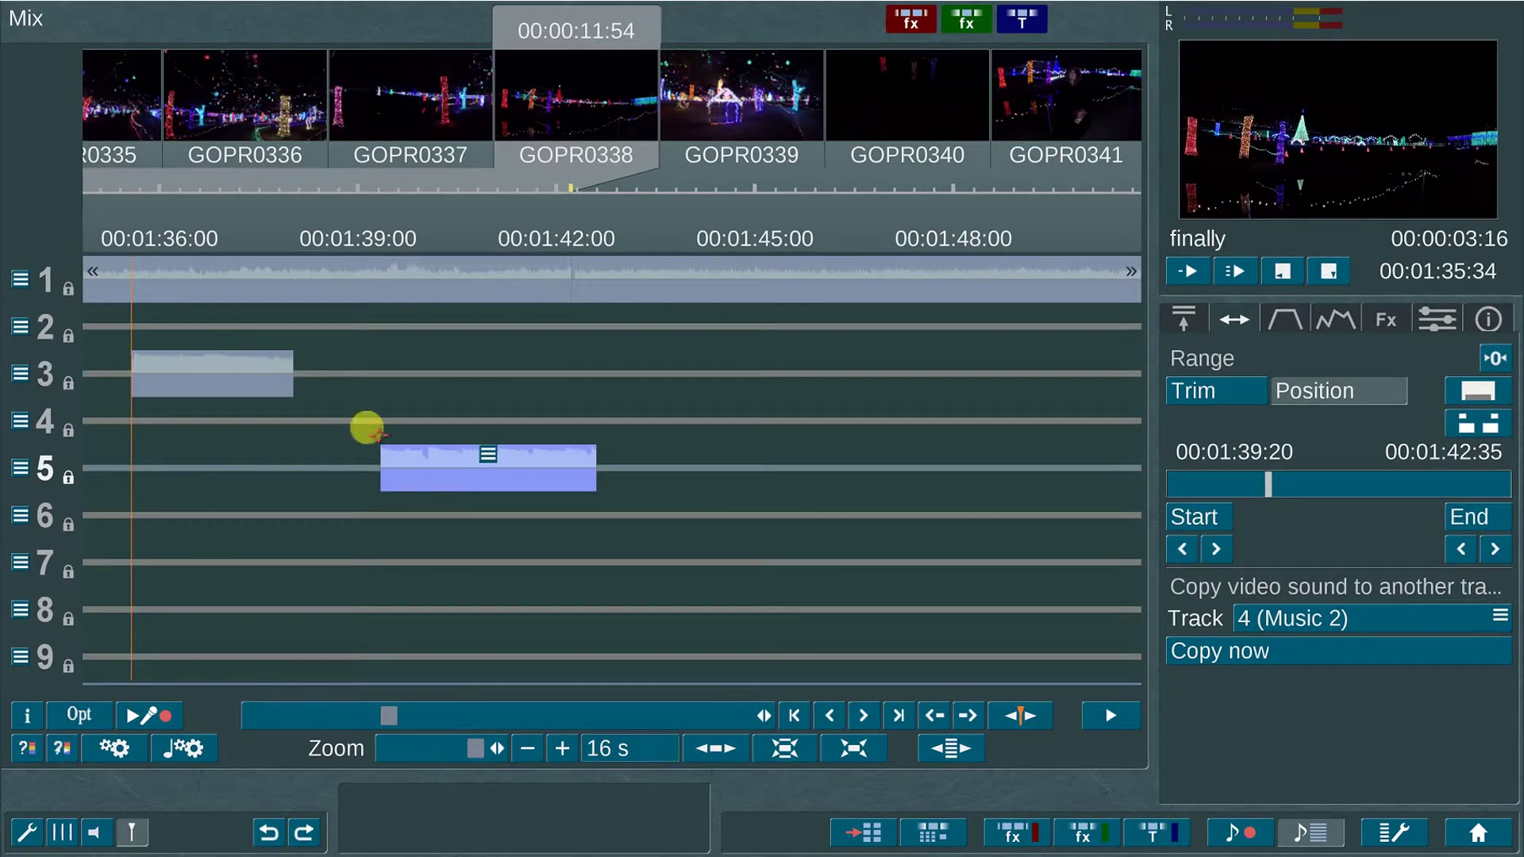
left_click(254, 378)
left_click(444, 467)
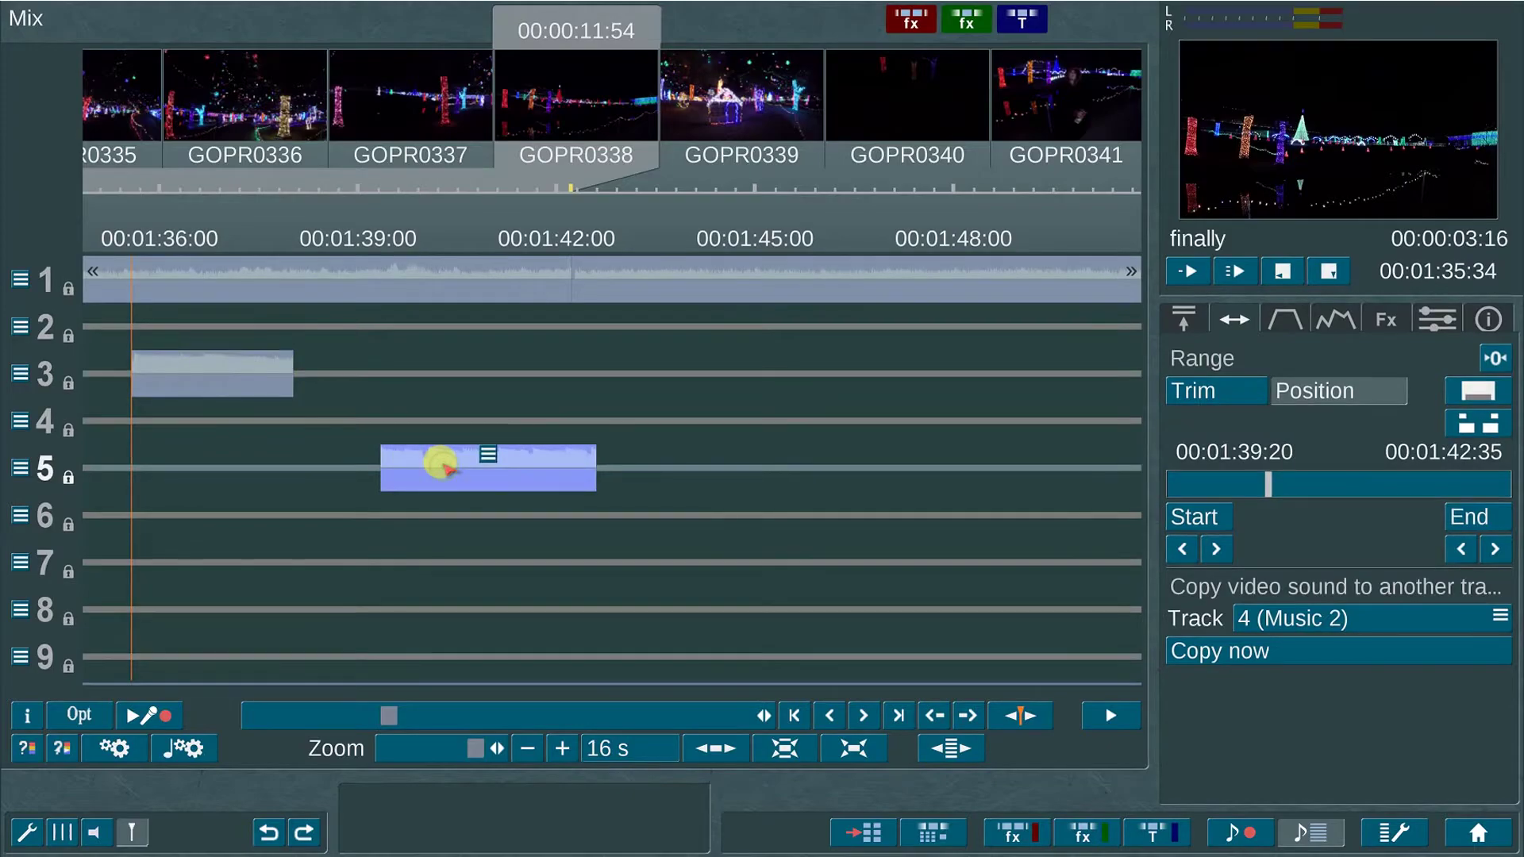
left_click(223, 373)
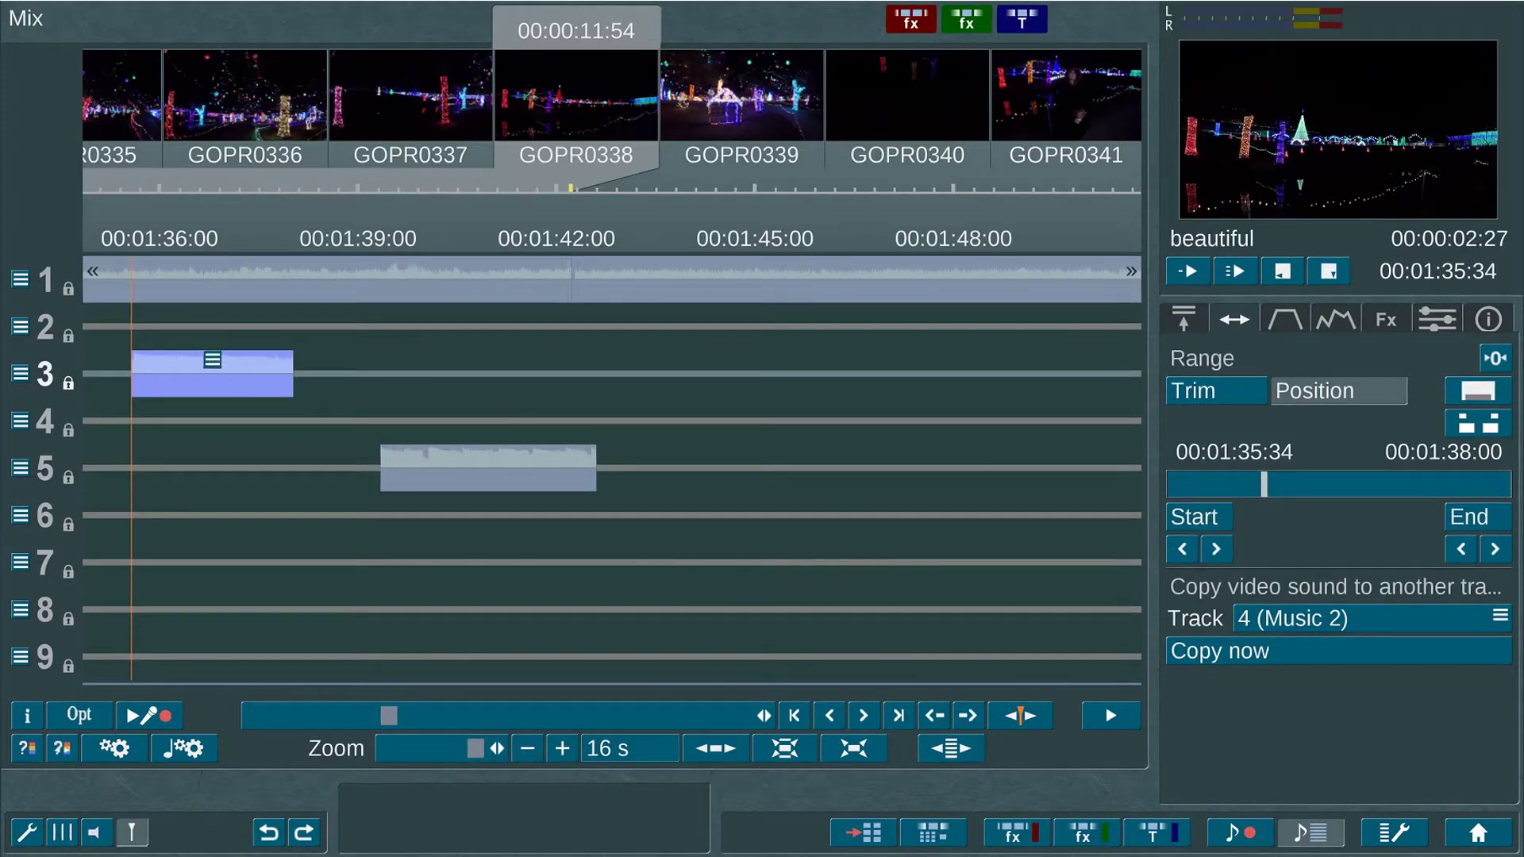
left_click(477, 458)
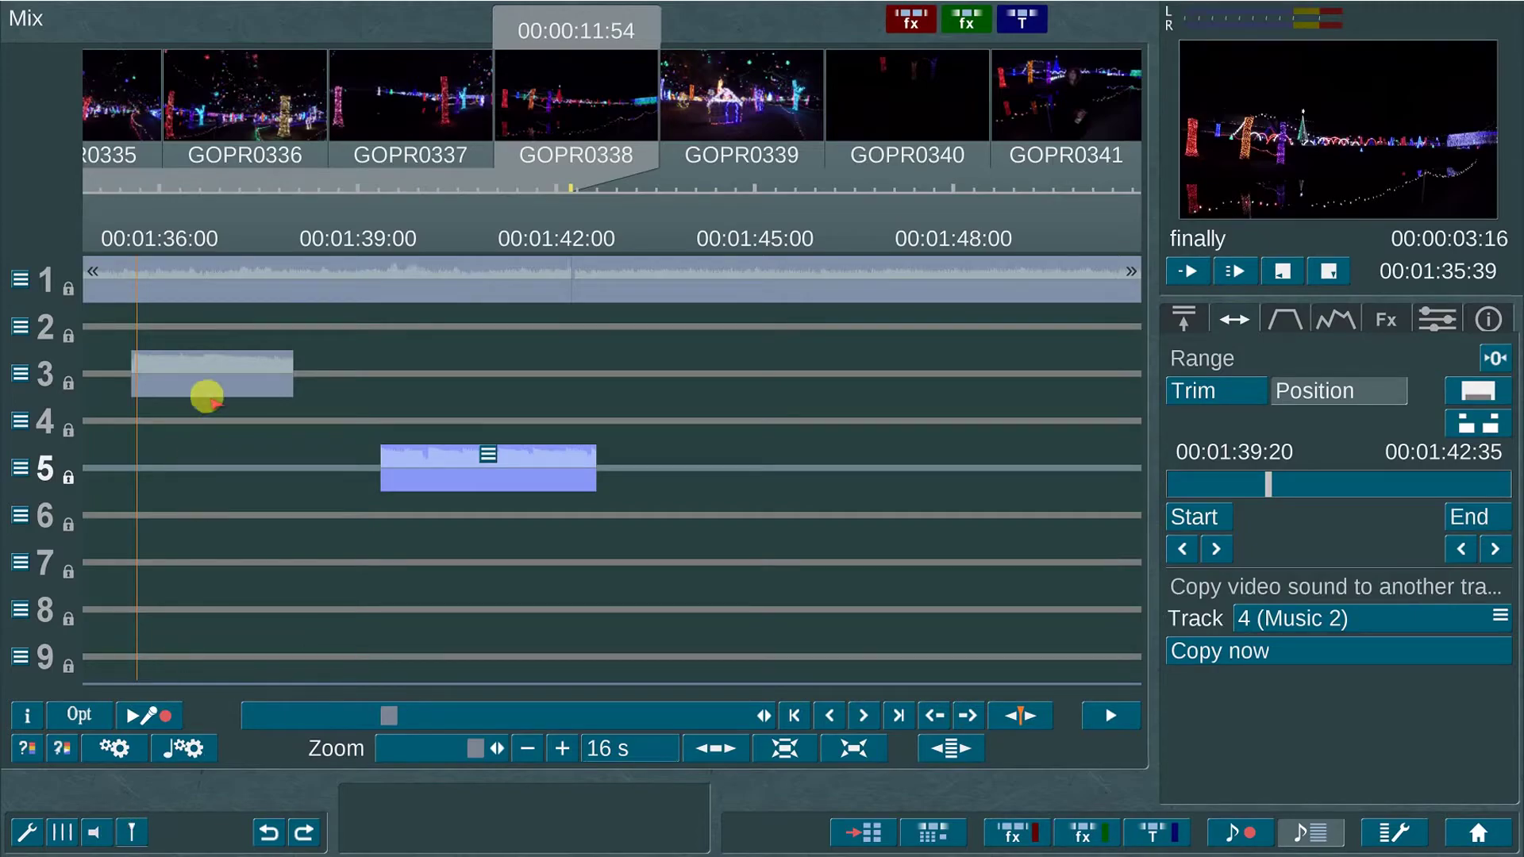
- Select the track 3 sample and then the track 5 sample to move the playhead to the selected sample's start
left_click(208, 354)
left_click(458, 457)
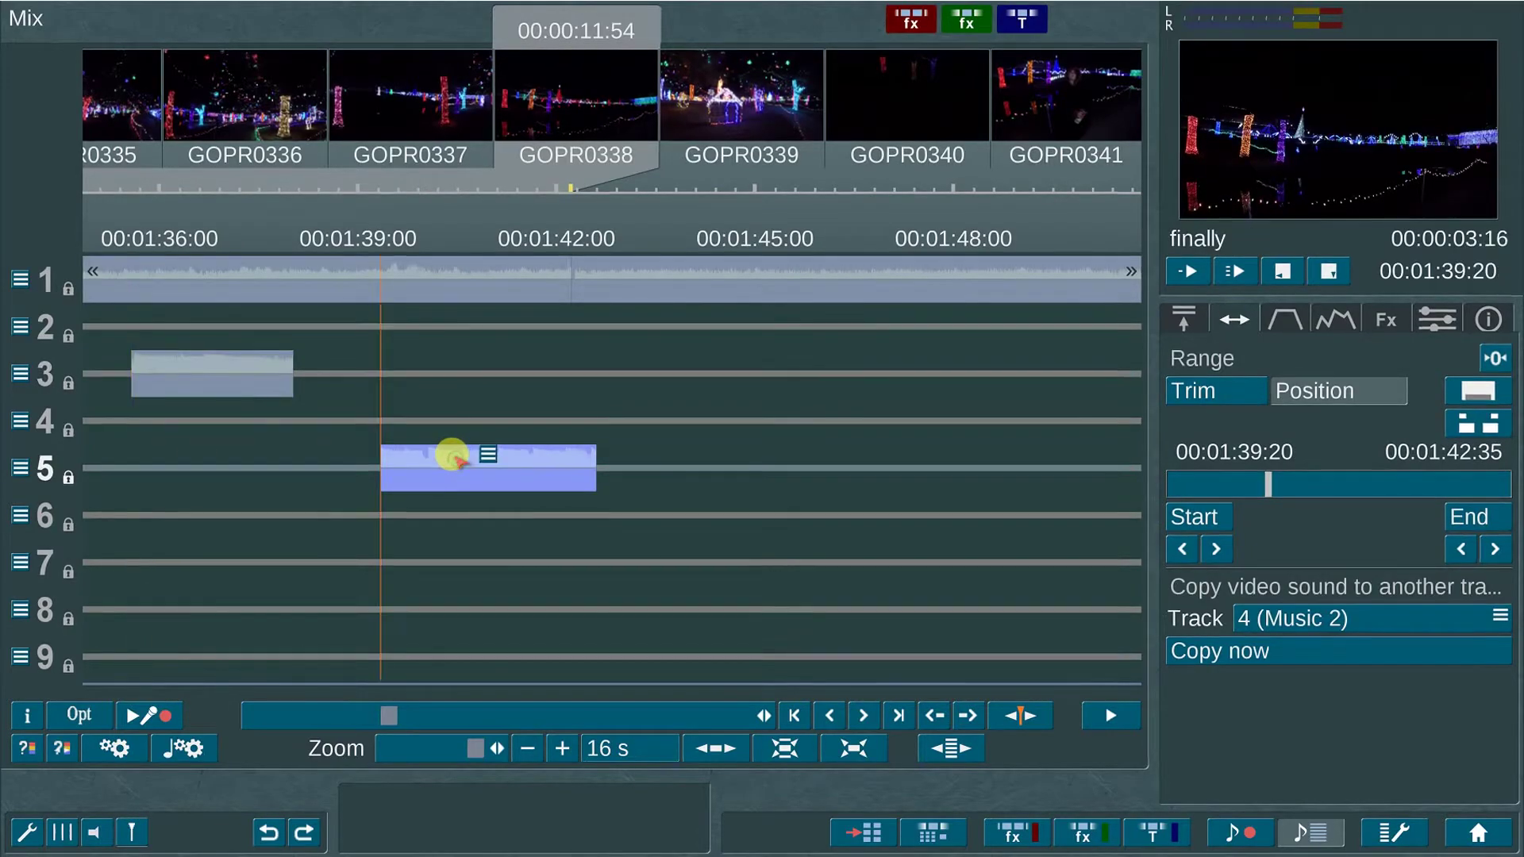
- Select the beautiful sample on track 3 and move the playhead along the timeline to 00:01:39:55
left_click(239, 370)
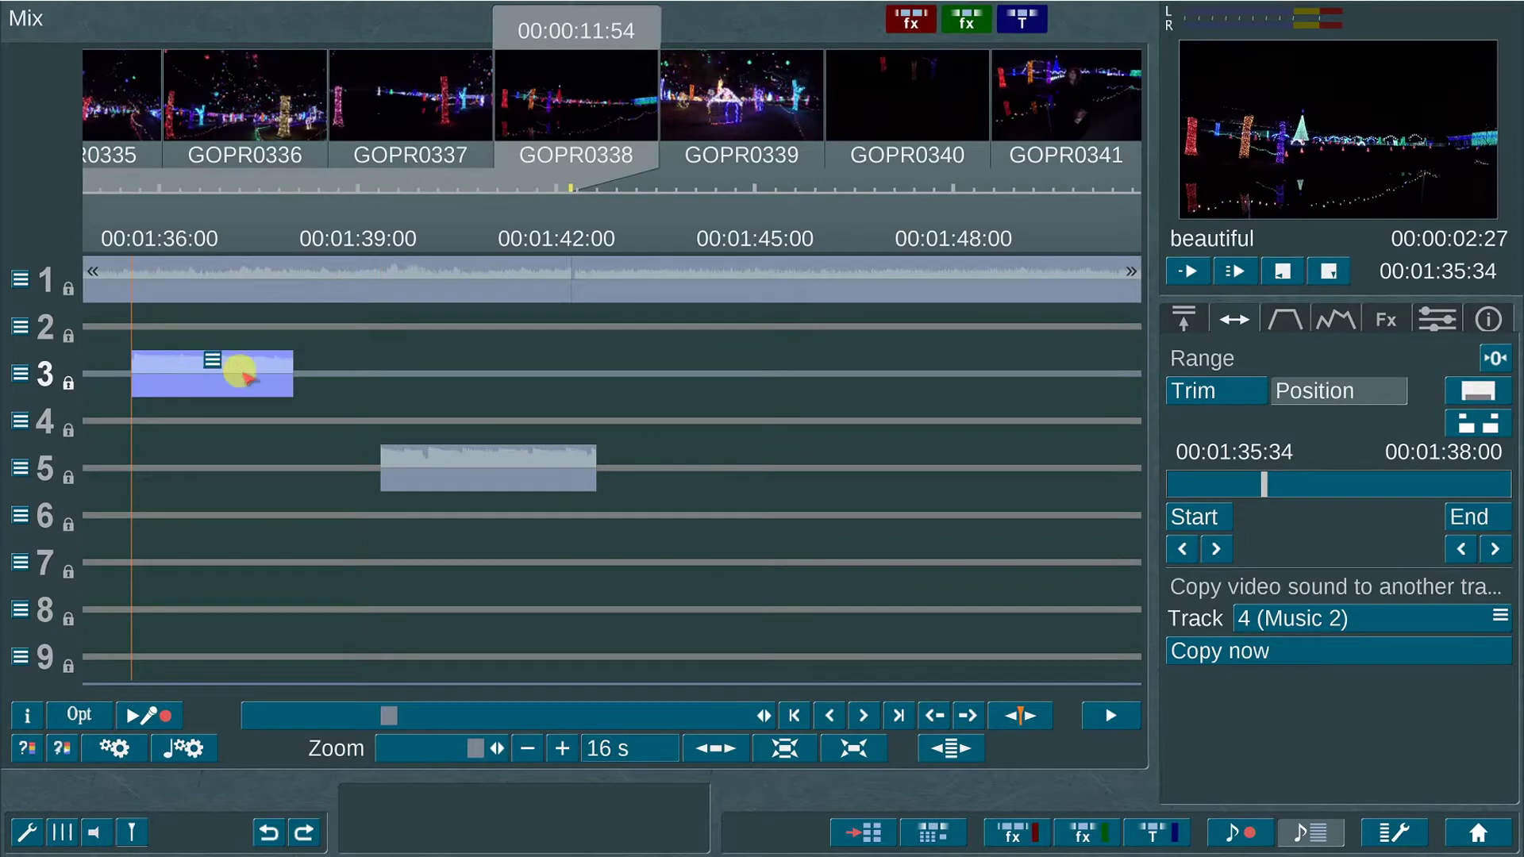
left_click(422, 455)
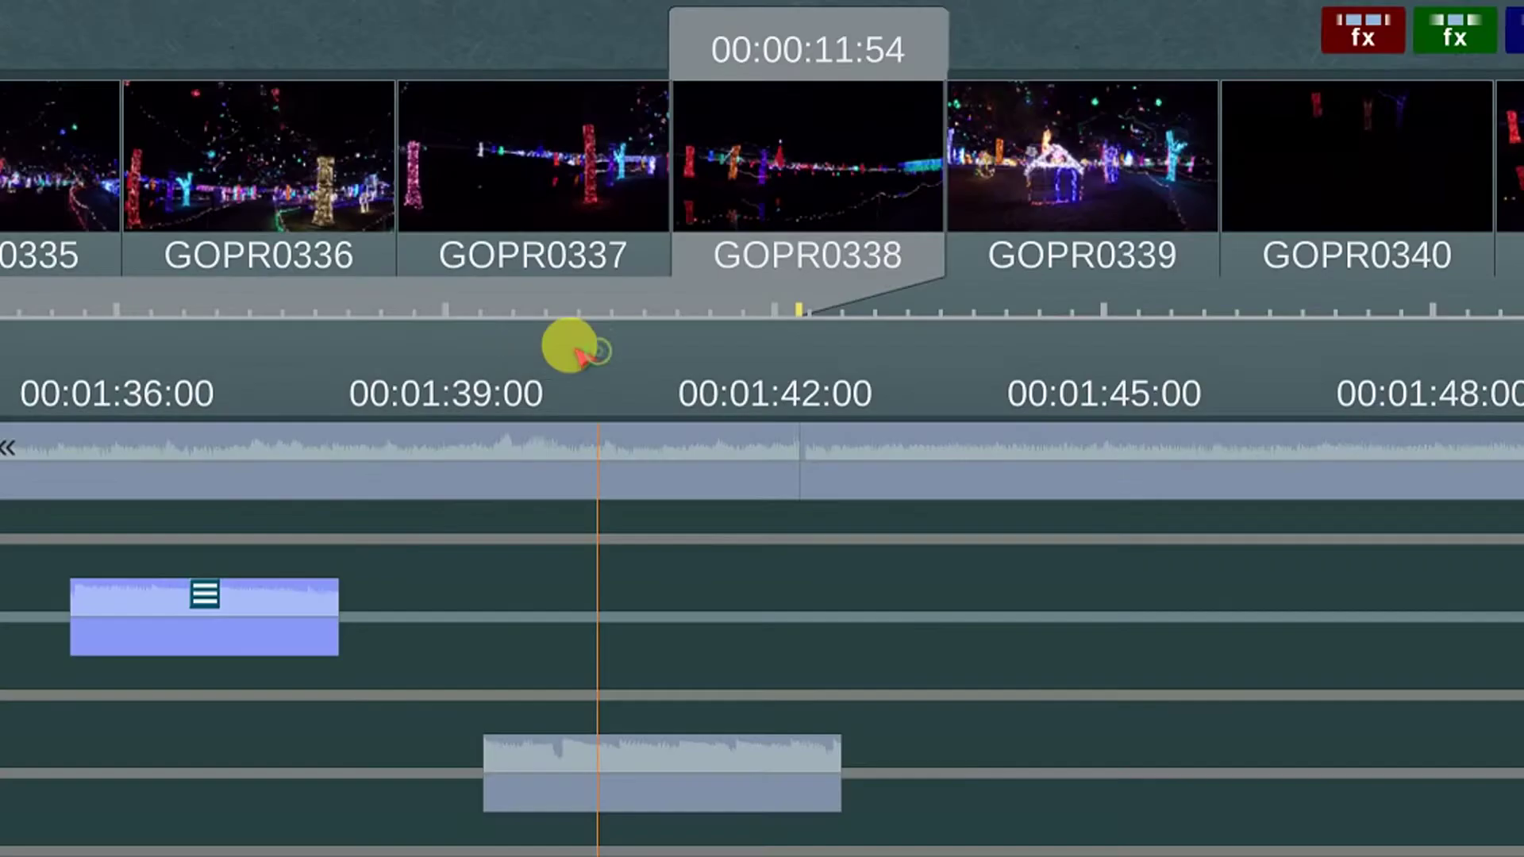
left_click(415, 212)
left_click_drag(306, 333, 817, 331)
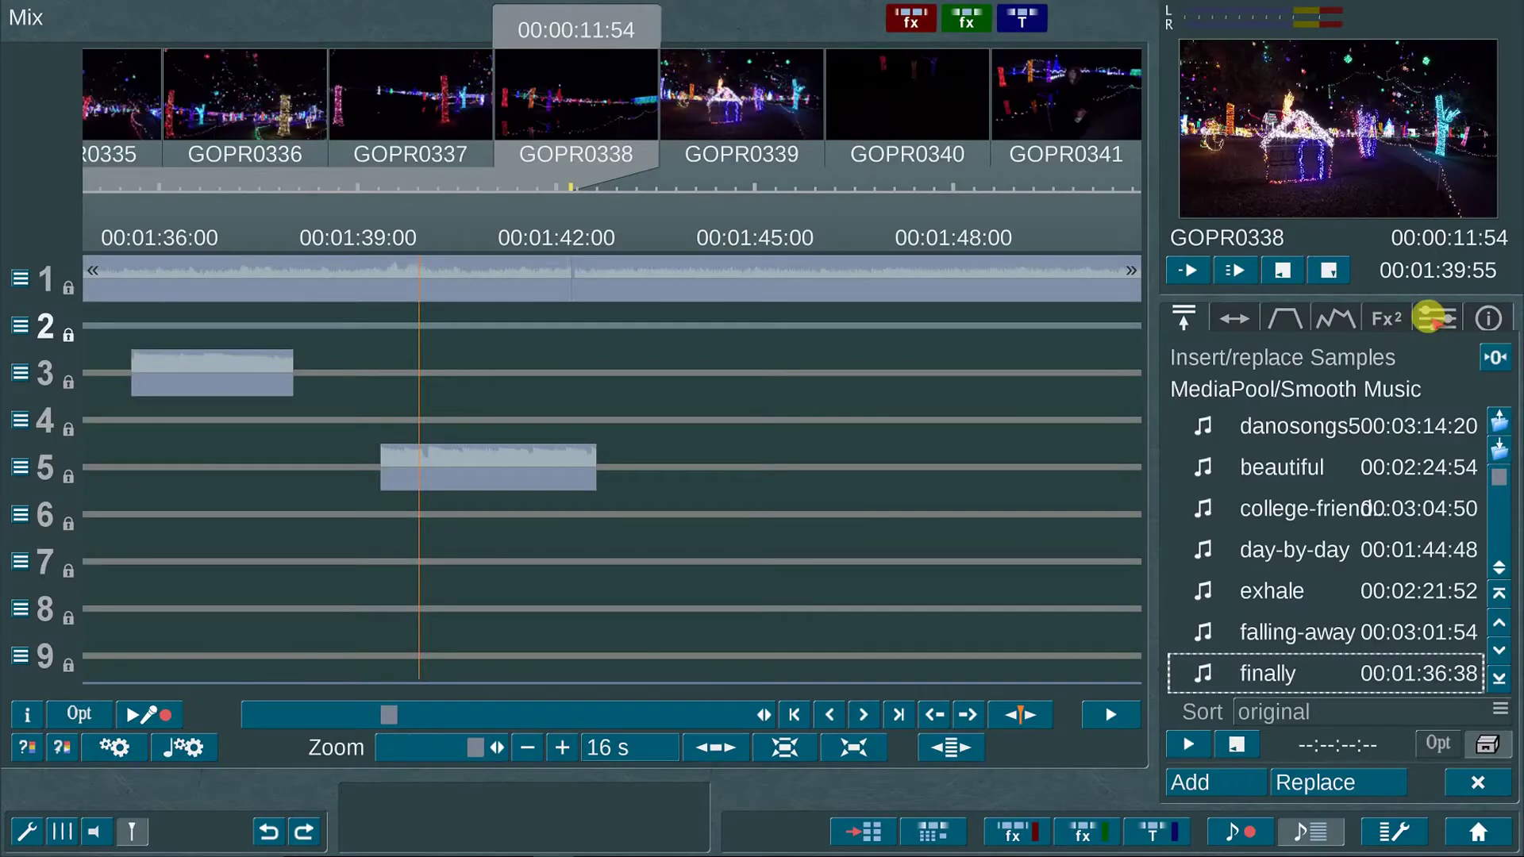
- Try individual audio track levels of +14 dB on track 2, -21 dB on track 5, +22 dB on track 7 and -18 dB on track 8
left_click(1429, 318)
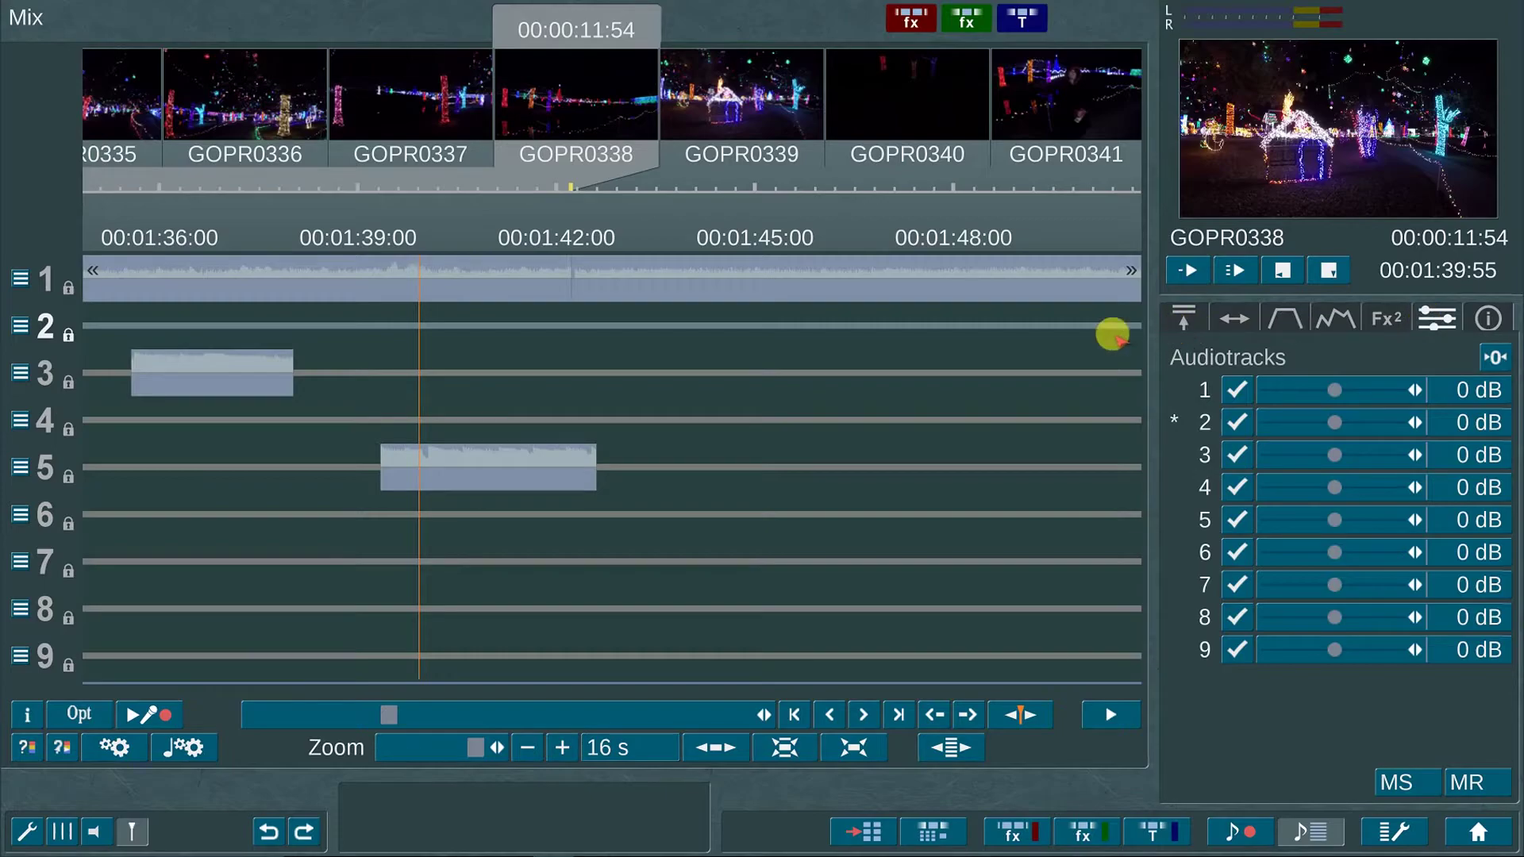
left_click_drag(1362, 455, 1355, 455)
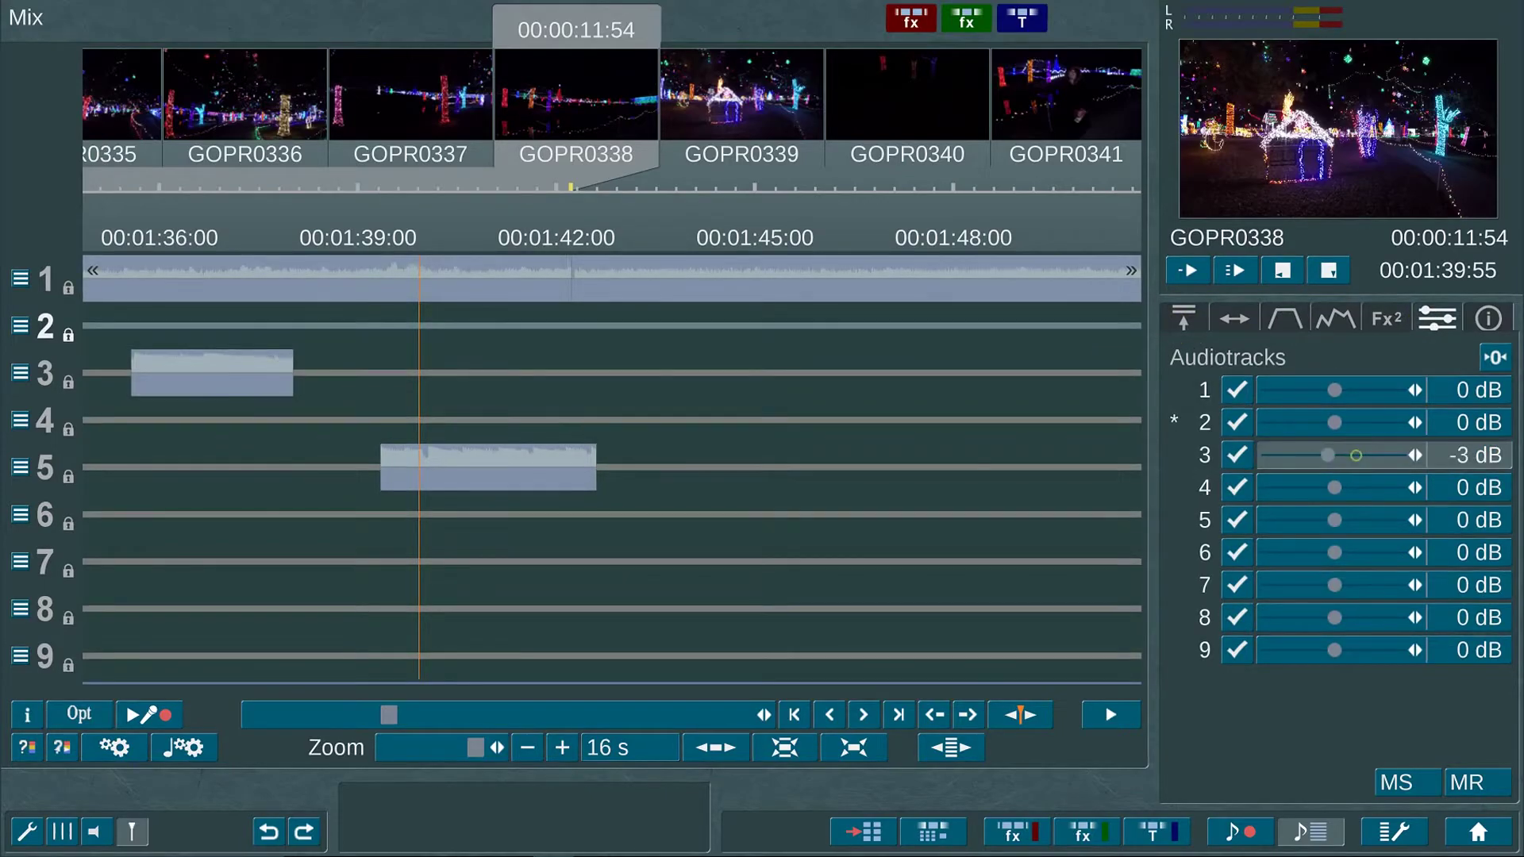
left_click_drag(1334, 520, 1290, 520)
left_click_drag(1323, 585, 1297, 617)
left_click(1365, 422)
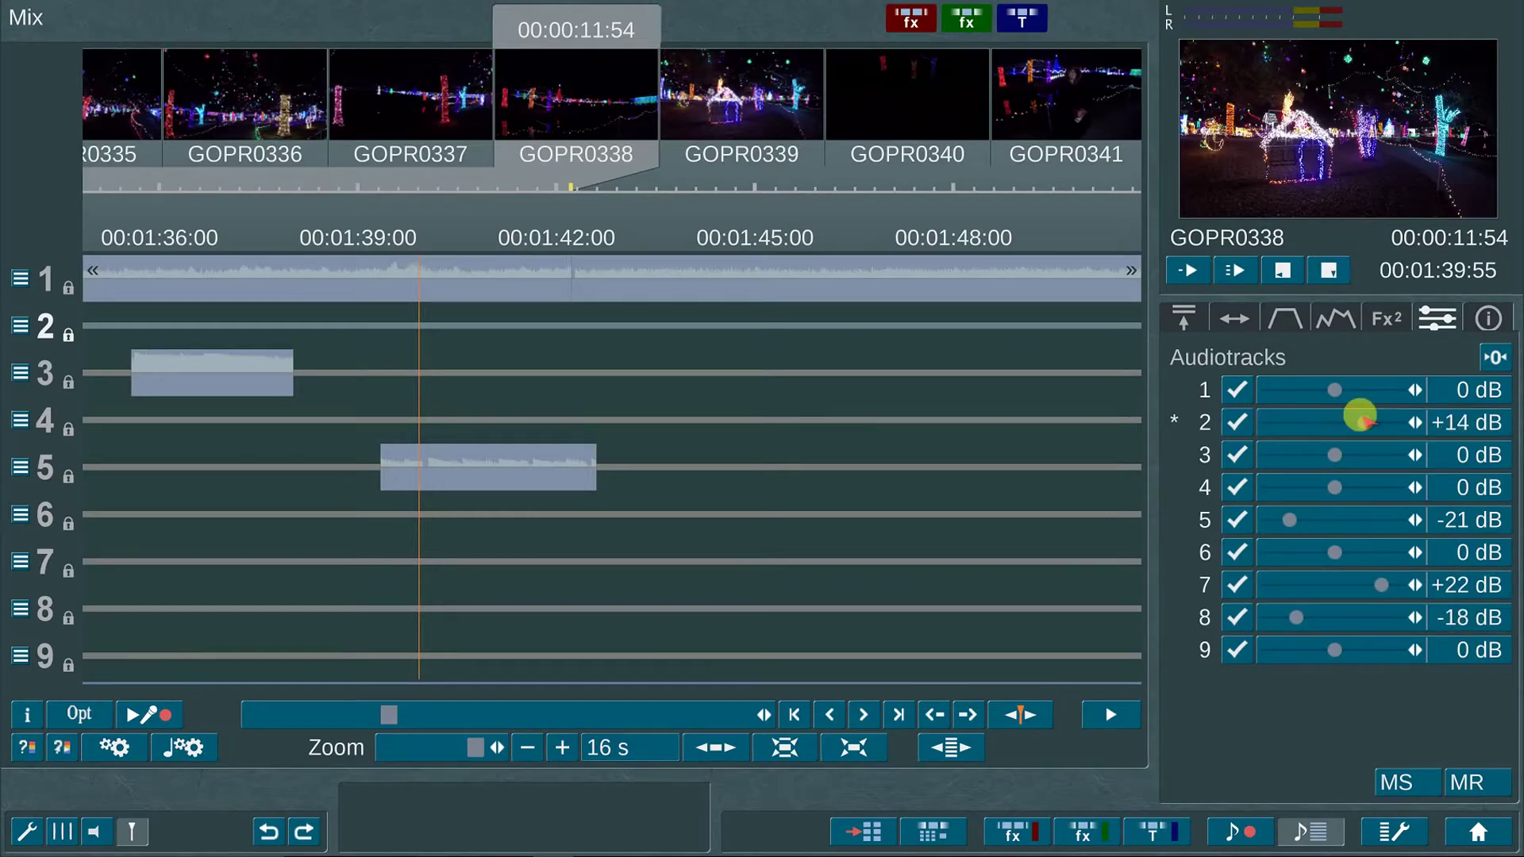
- Reset all audio track levels to their defaults and unmute tracks 7, 8 and 9
left_click(1496, 356)
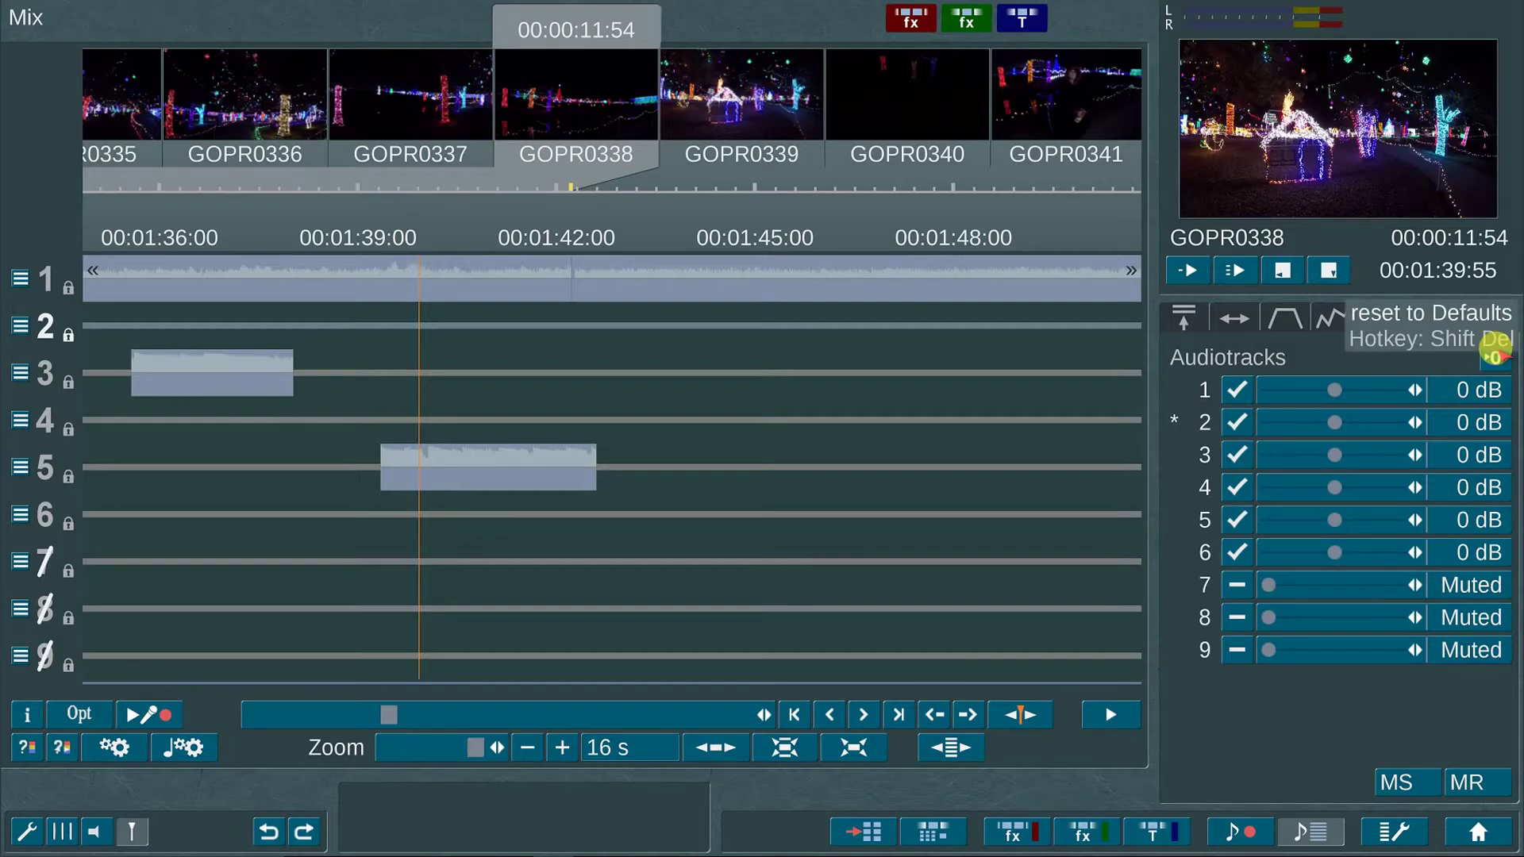
left_click(1235, 587)
left_click(1235, 617)
left_click(1236, 648)
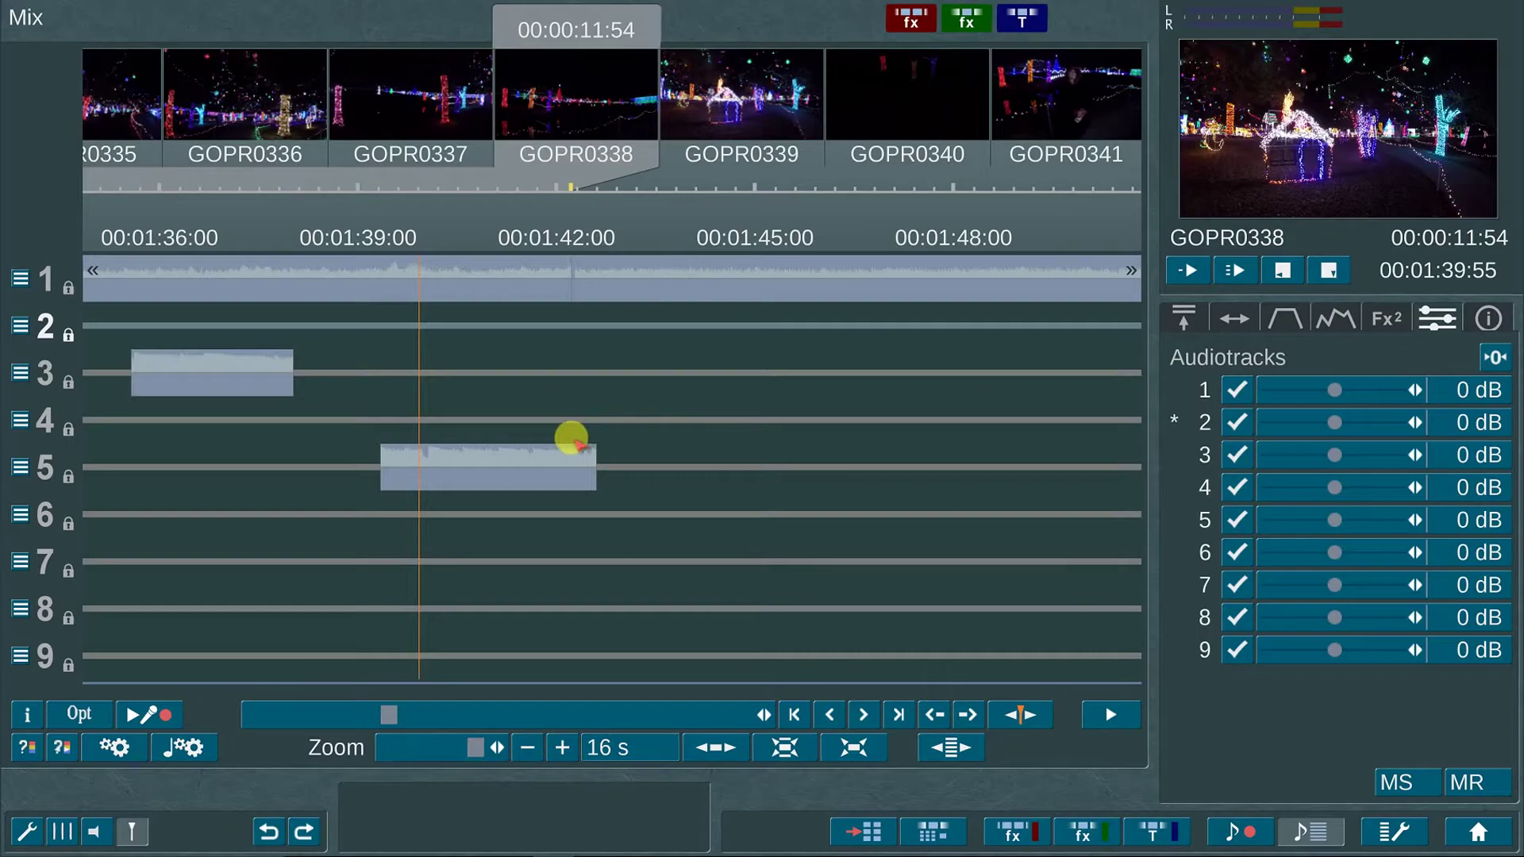
- Select the finally sample on track 5 and correct its levels to -13 dB on track 3, +8 dB on track 6 and -12 dB on track 8
left_click(512, 456)
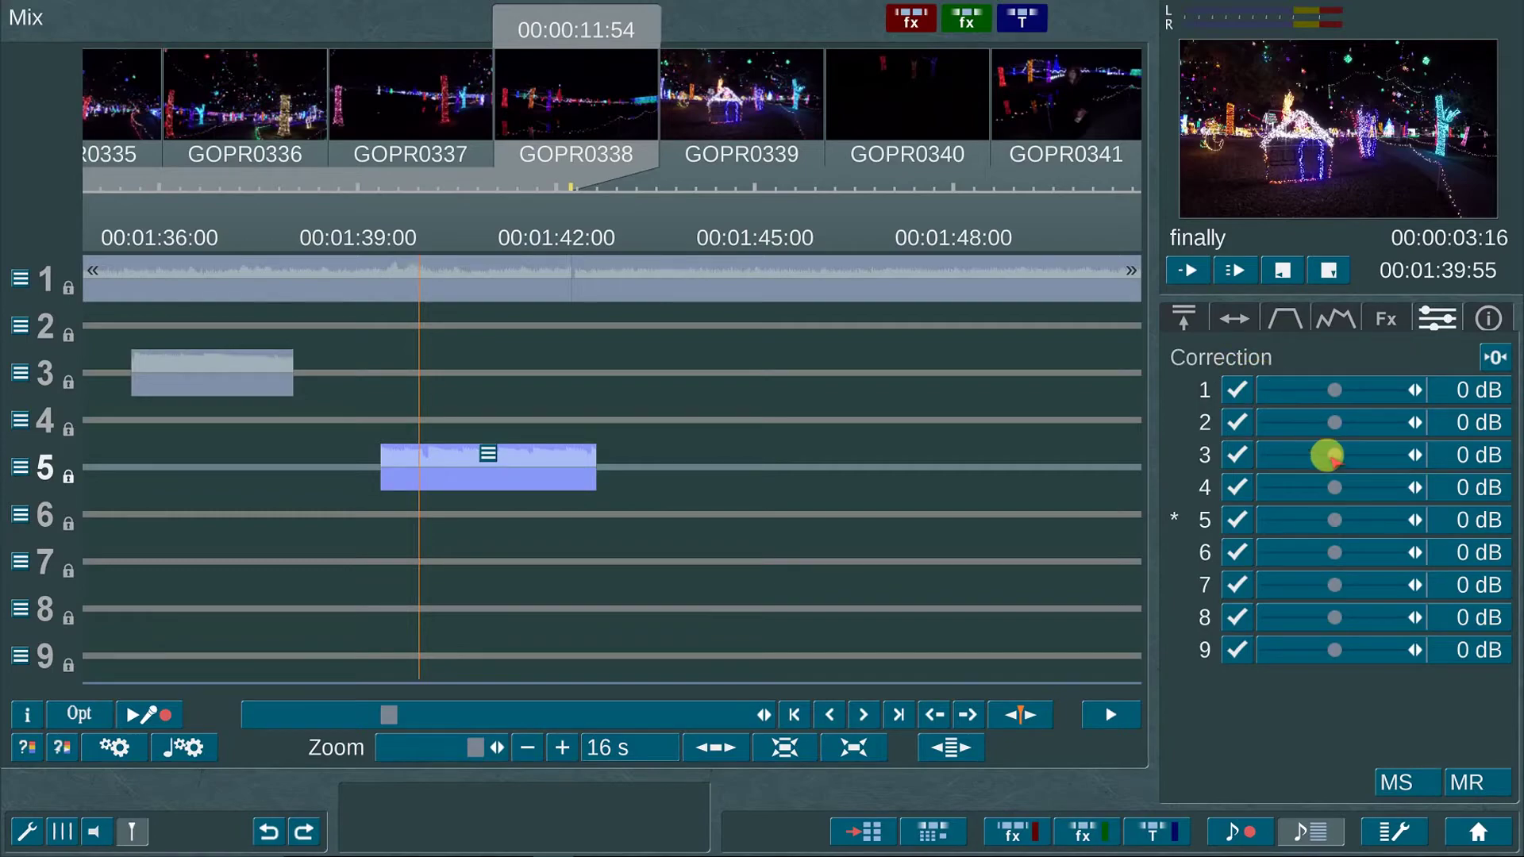
left_click(1327, 458)
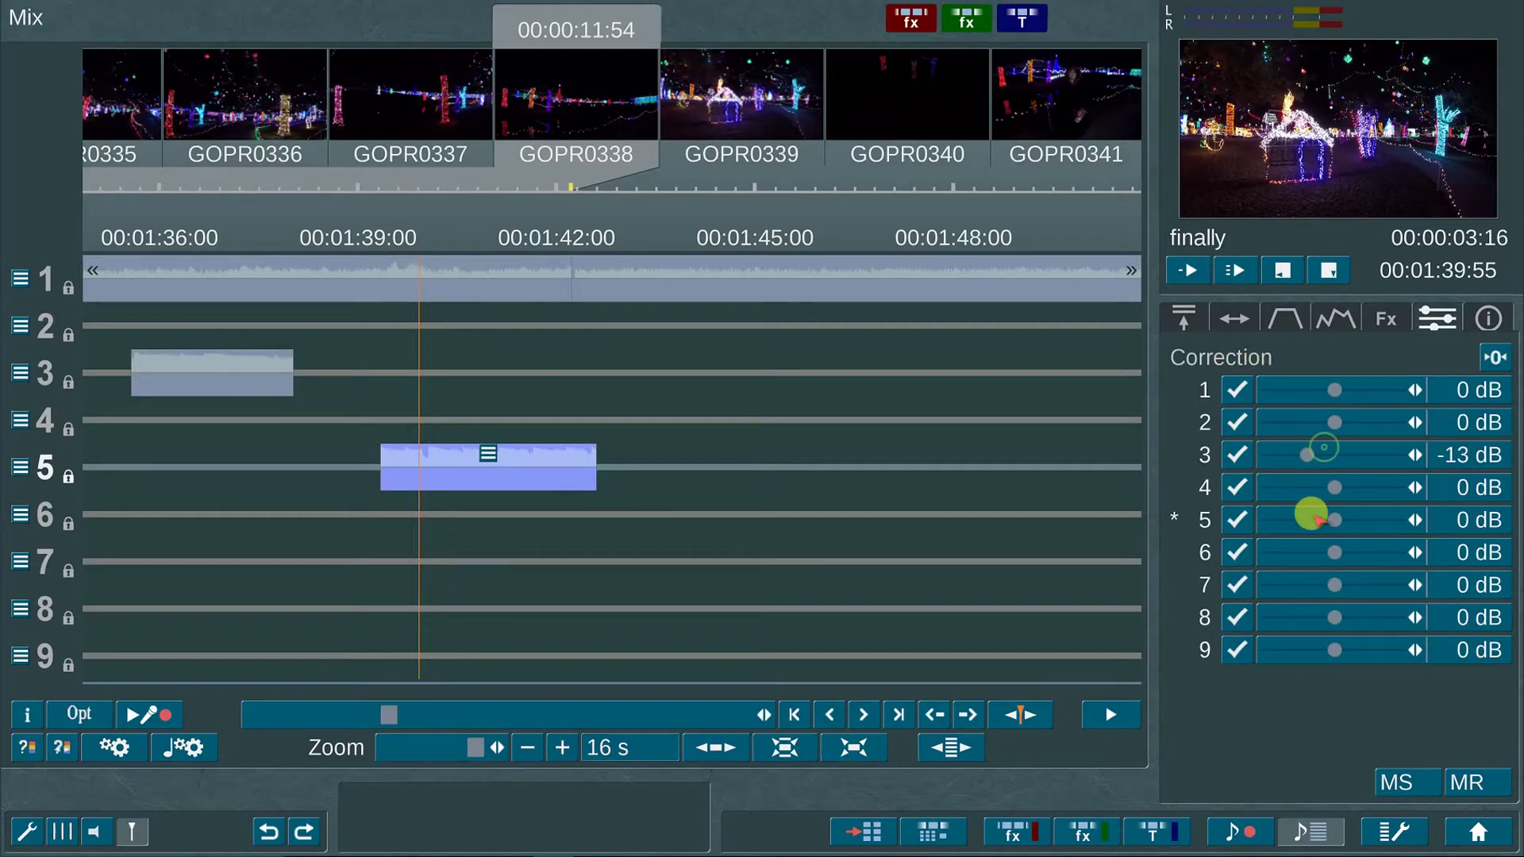
left_click(1333, 551)
left_click(26, 747)
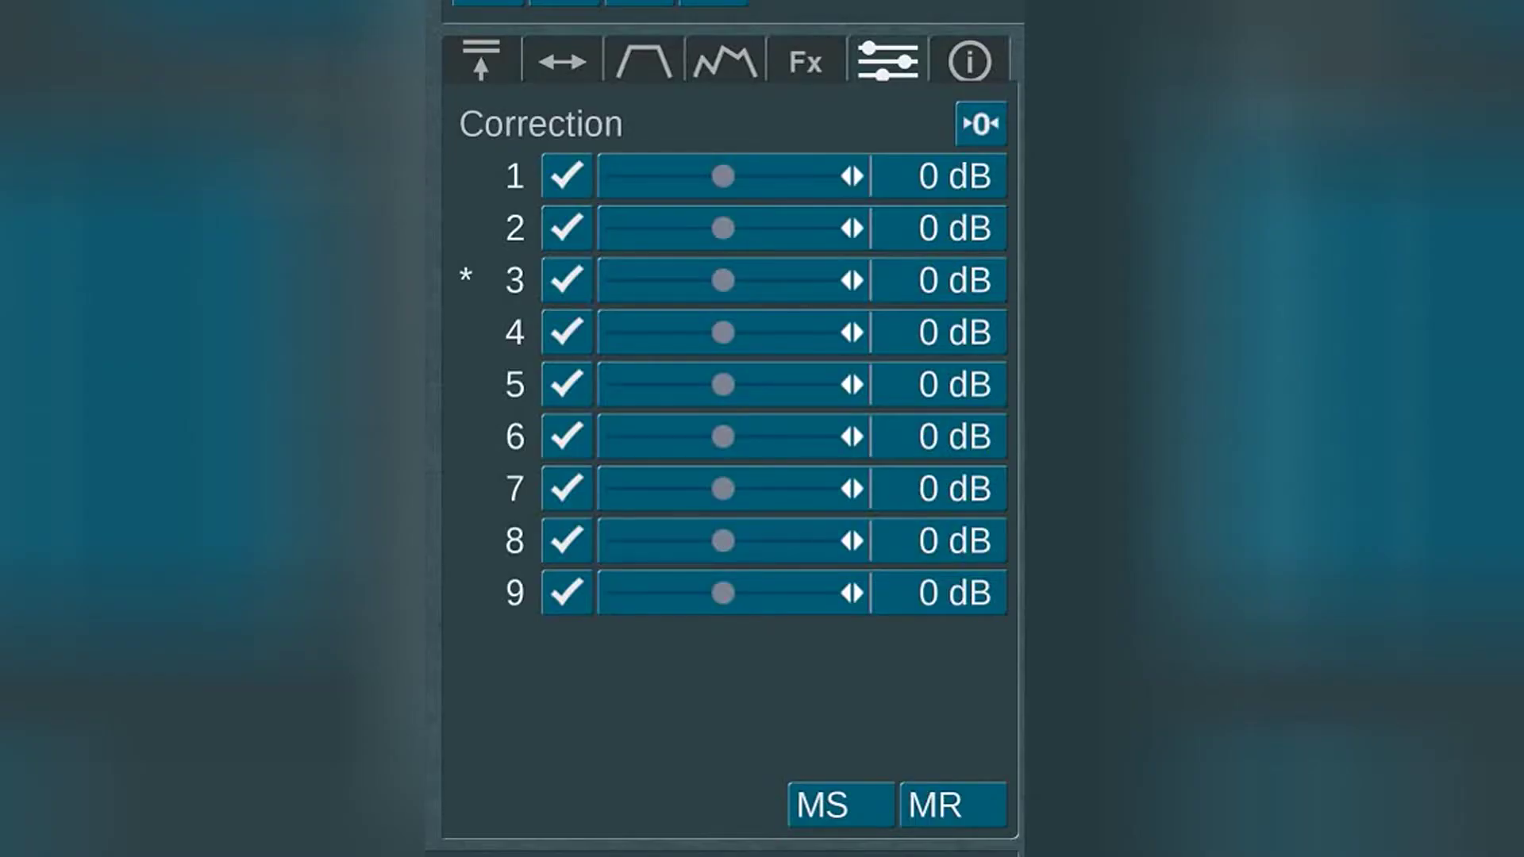
- Set the level corrections of the beautiful sample to -12 dB on track 1, +6 dB on track 3 and -5 dB on track 5
left_click_drag(731, 176, 681, 175)
left_click_drag(677, 268, 683, 274)
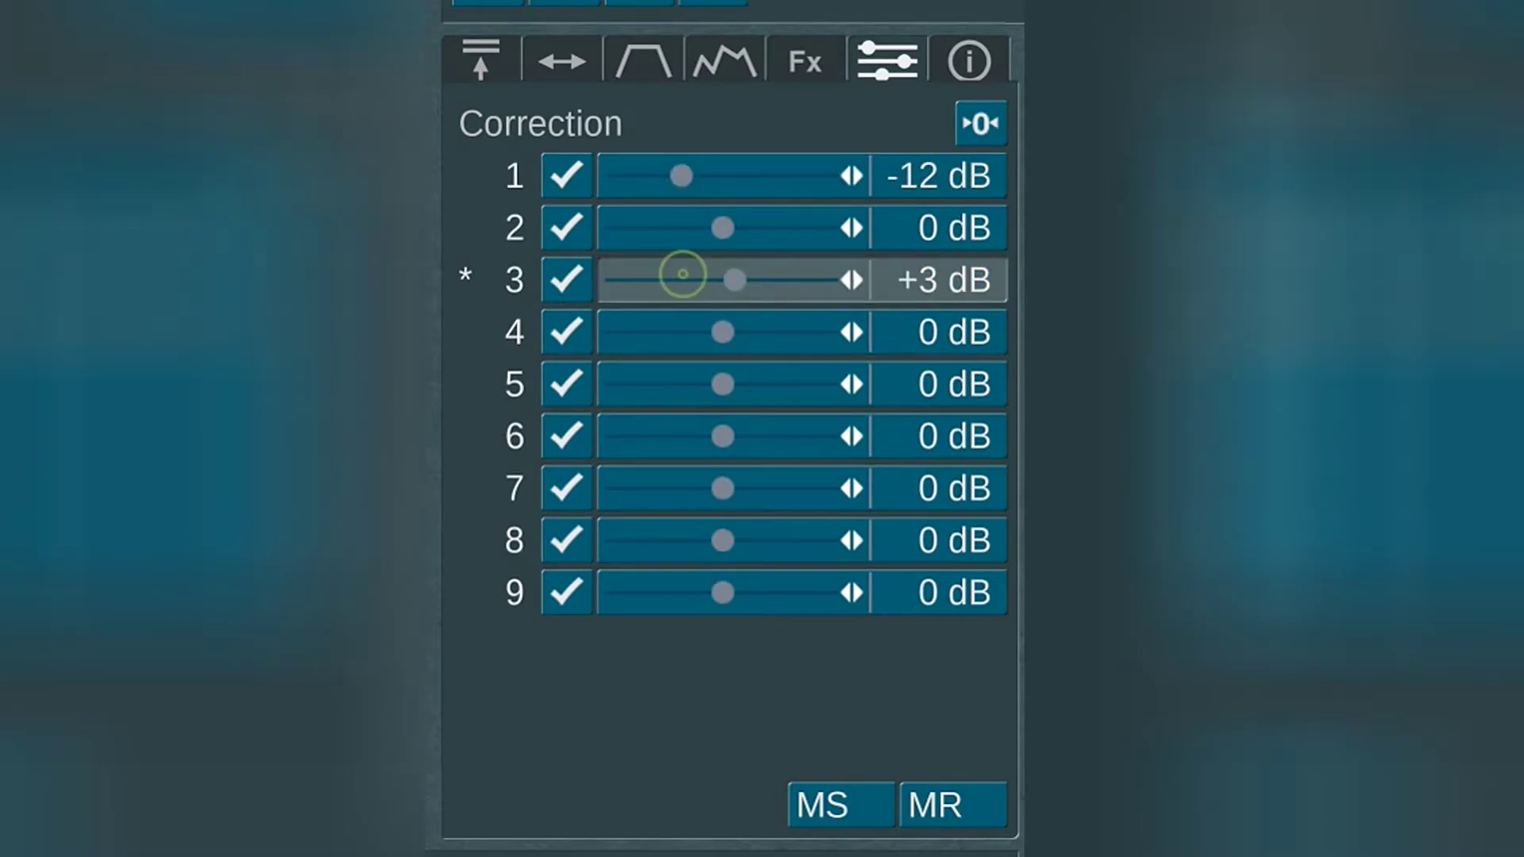
left_click_drag(701, 381, 703, 379)
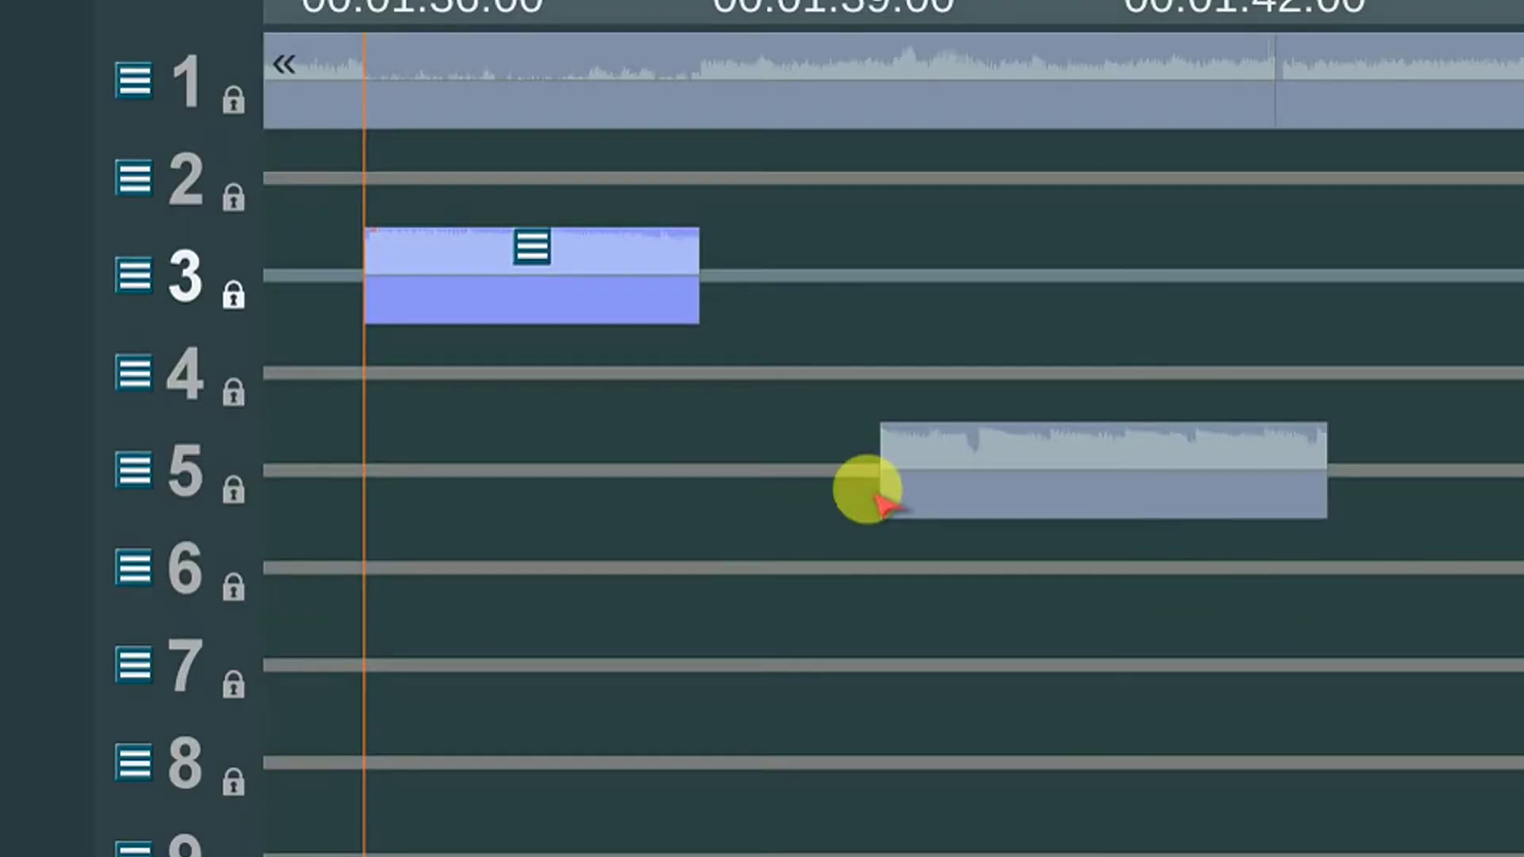
- Switch between the samples on tracks 3 and 5 to compare their correction levels, ending on the finally sample
left_click(589, 270)
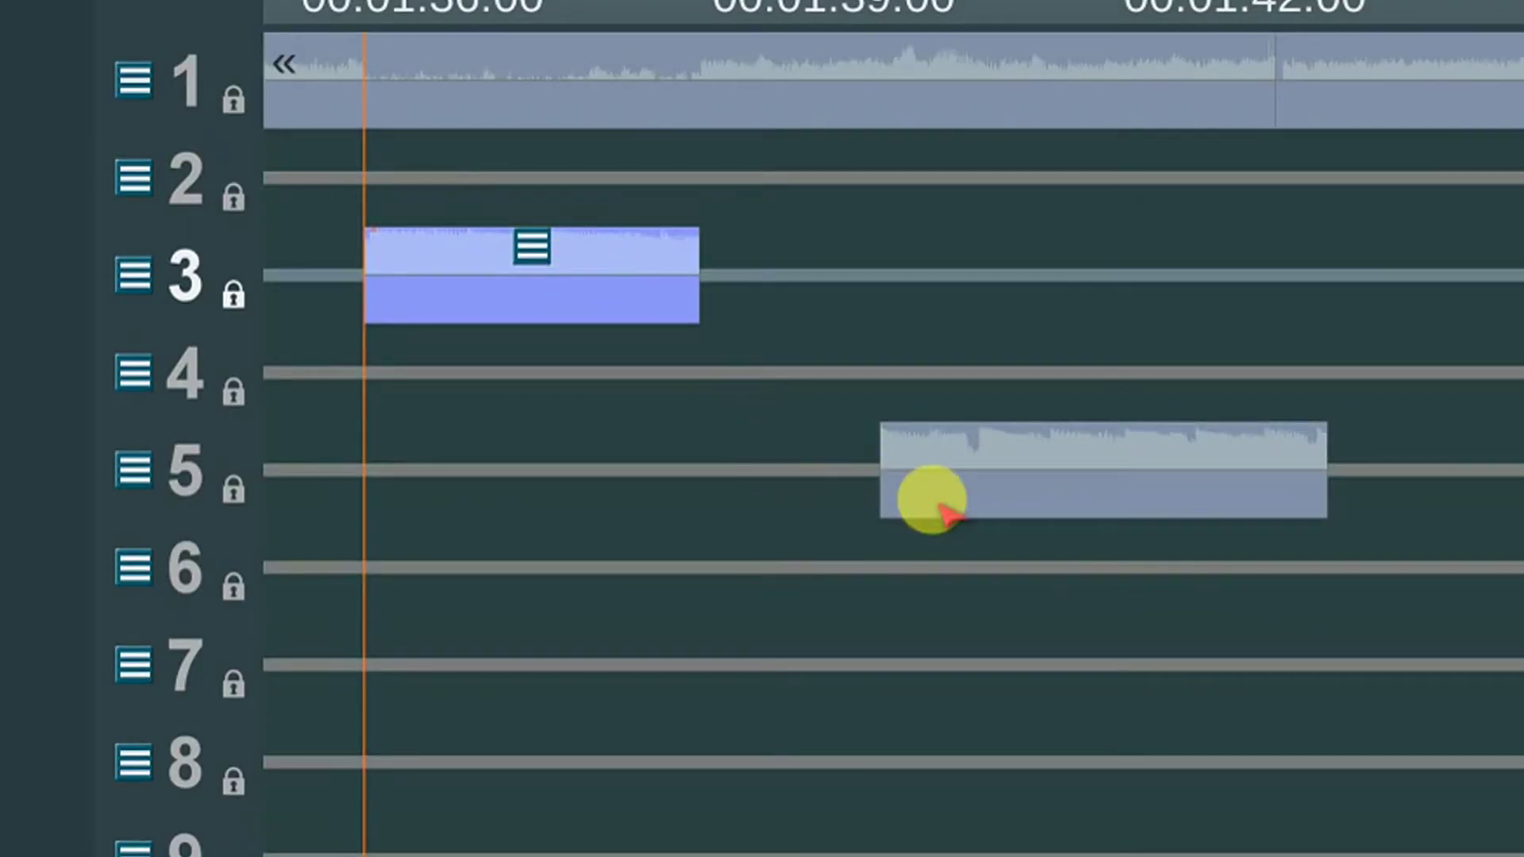
left_click(1119, 477)
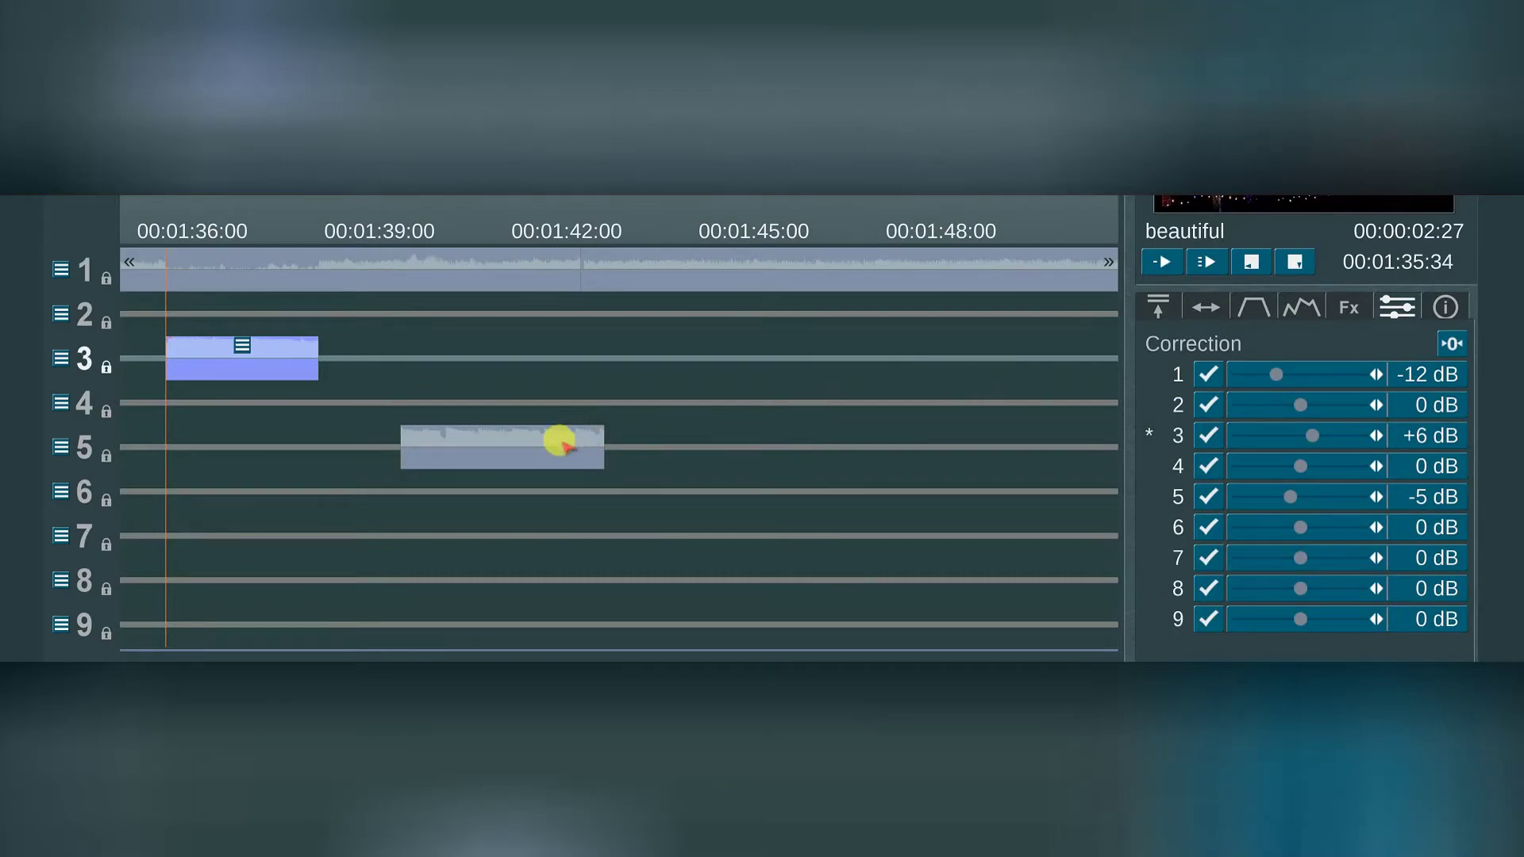
left_click(559, 443)
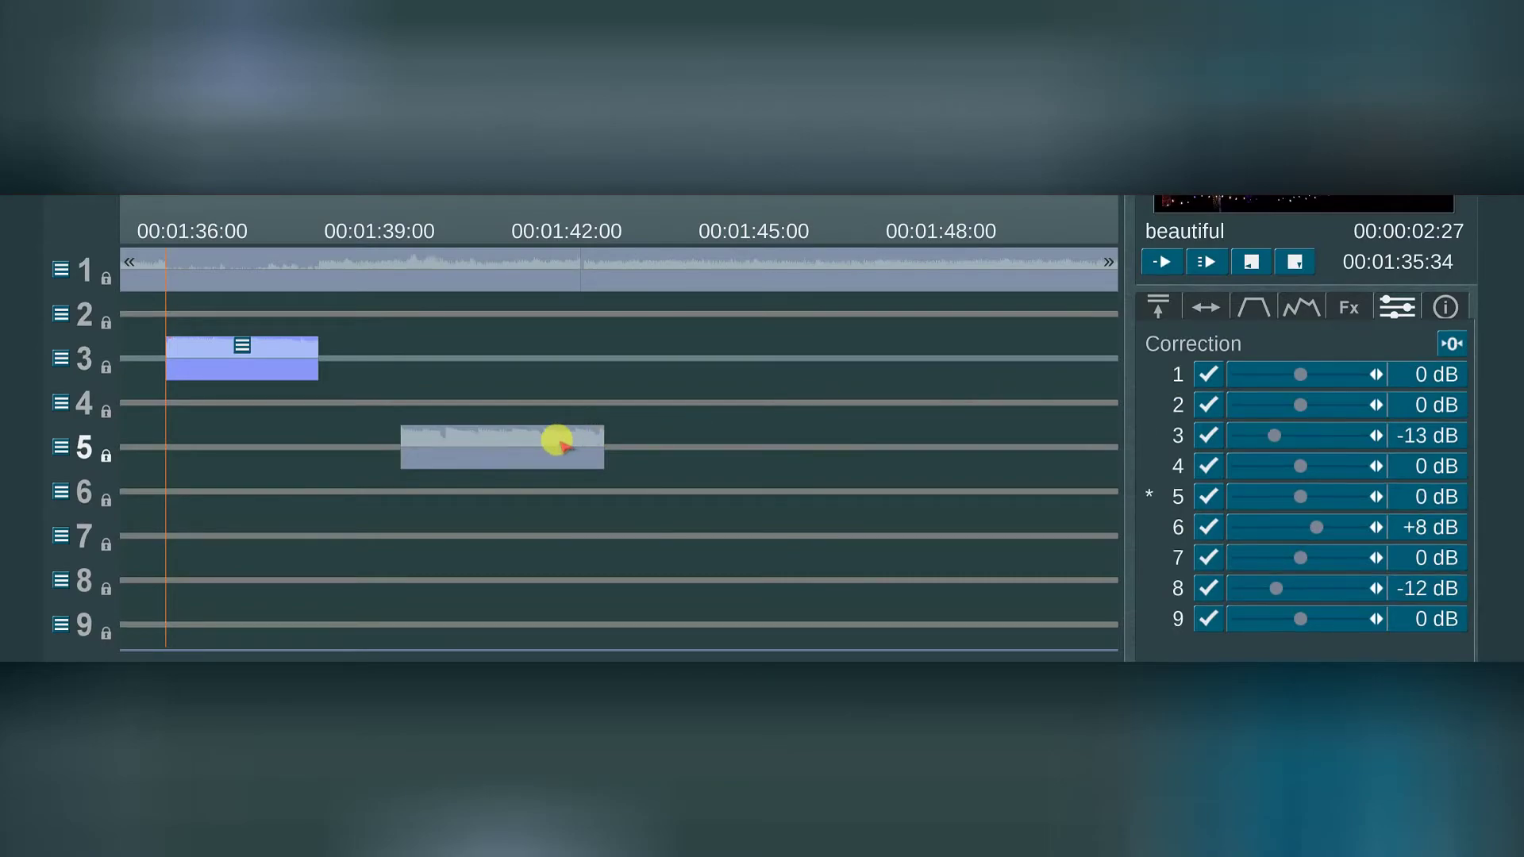
left_click(559, 443)
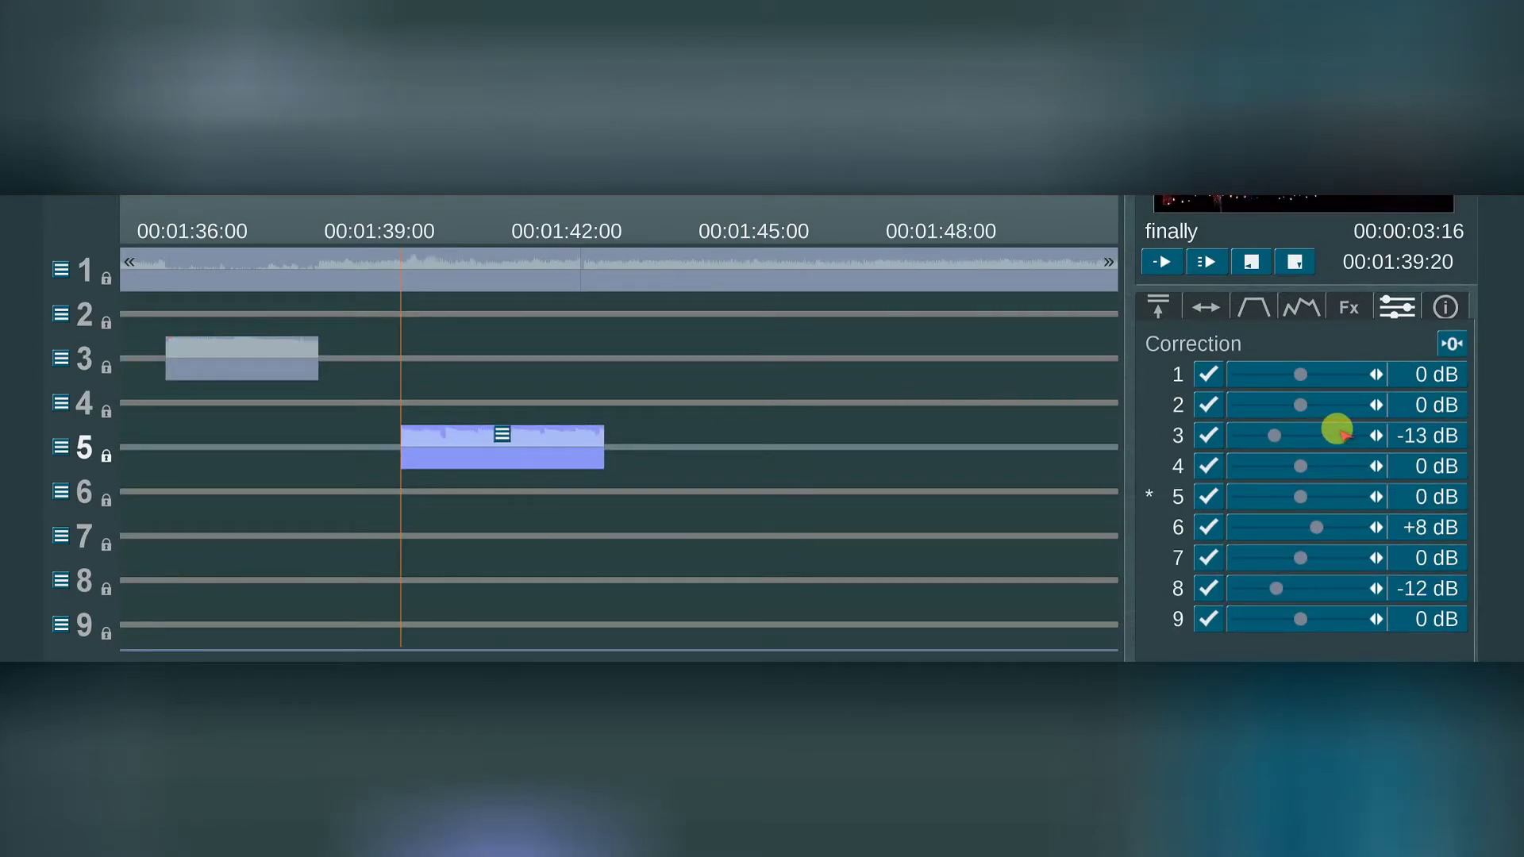
- Set the level corrections of the finally sample to -5 dB on track 1, -15 dB on track 3 and +5 dB on track 5
left_click(1340, 433)
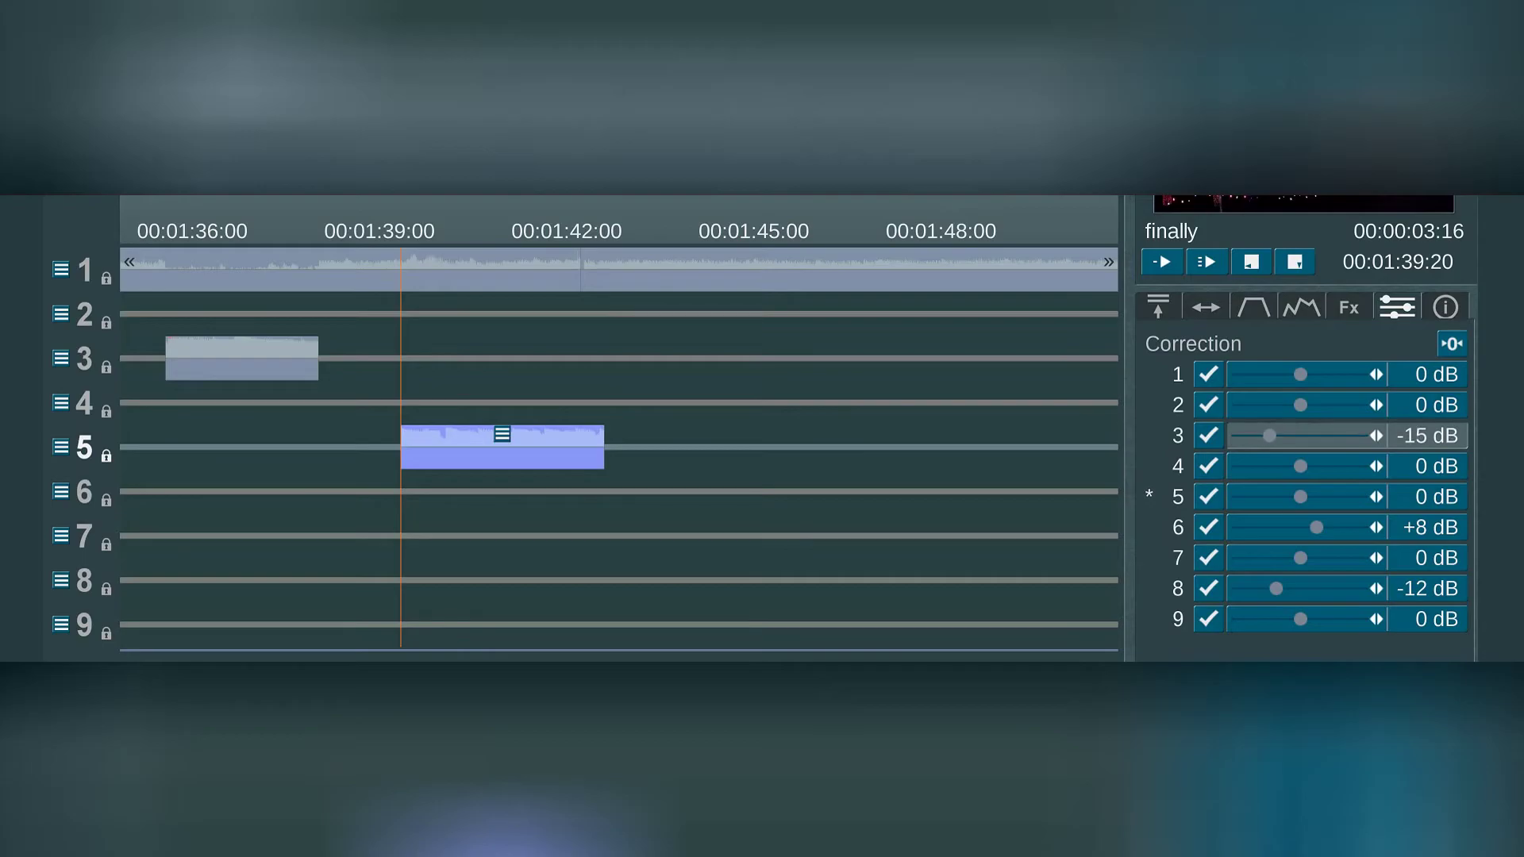
left_click(1273, 432)
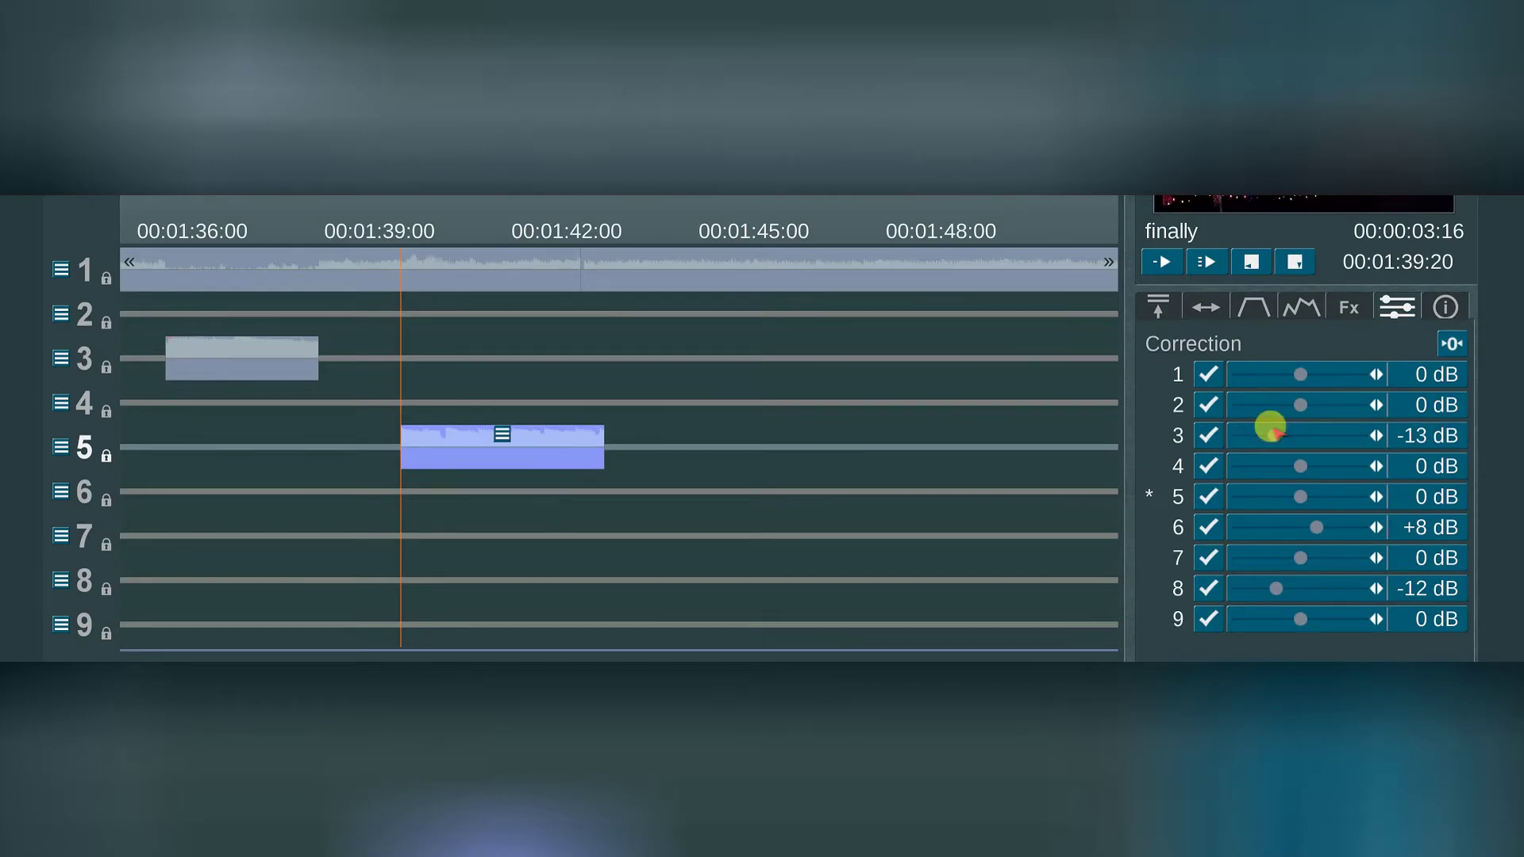
left_click_drag(1300, 373, 1286, 373)
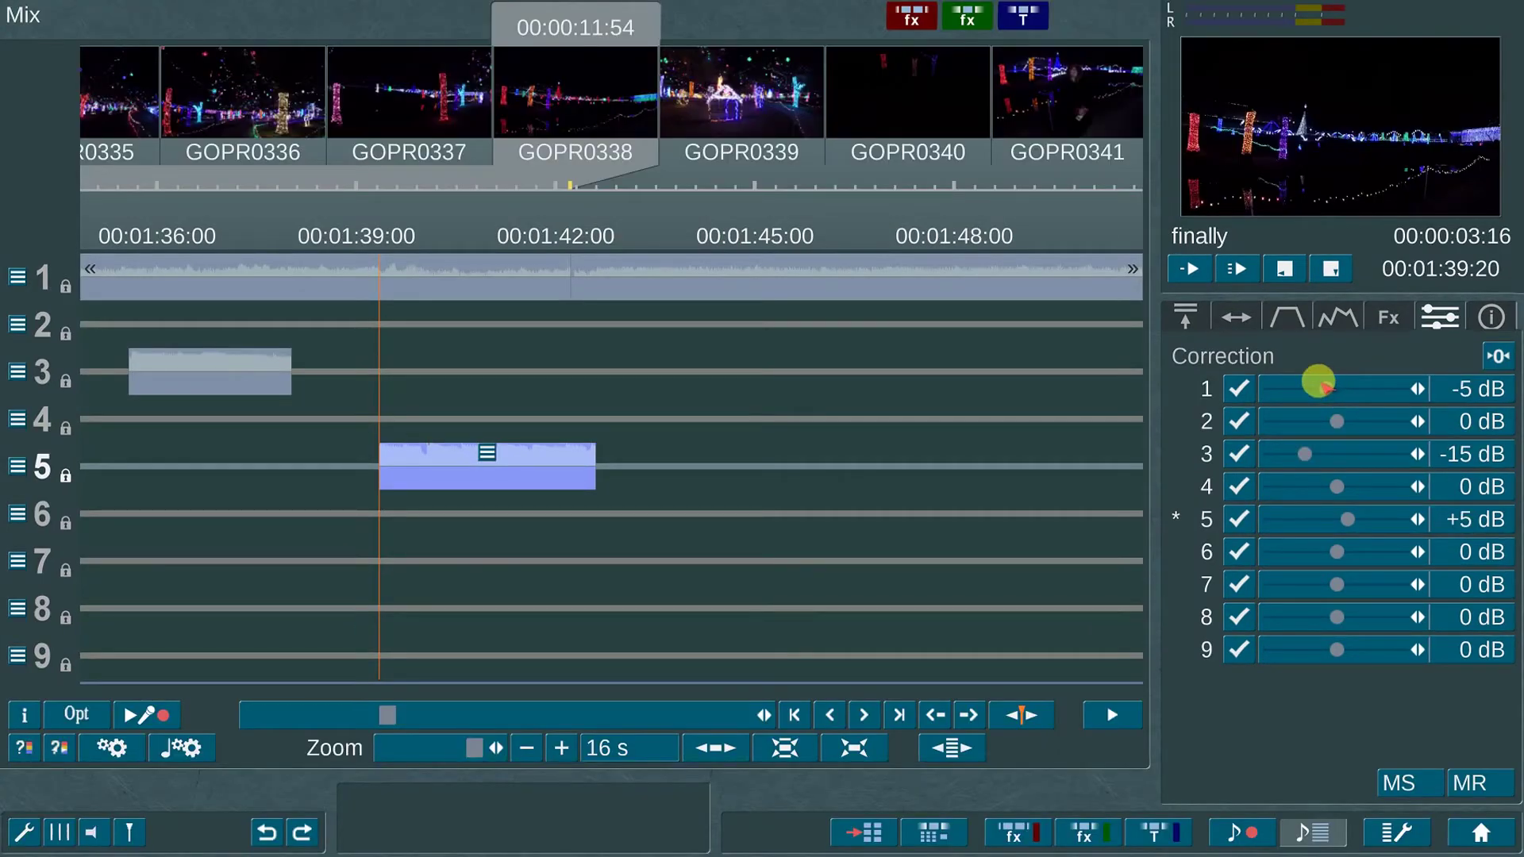
left_click(1305, 453)
left_click(1353, 521)
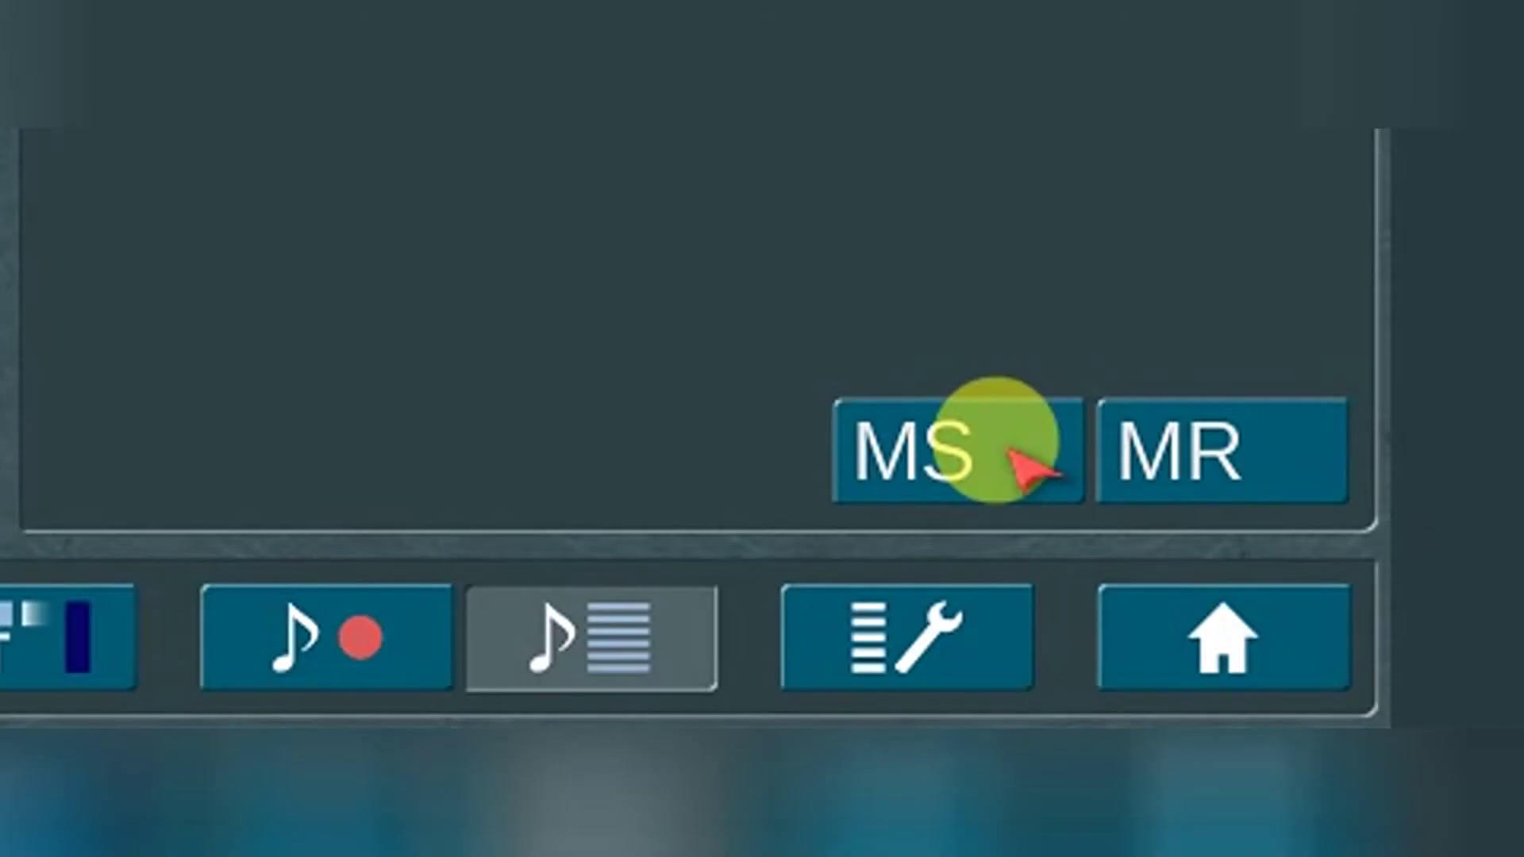
- Store the finally sample's correction levels in memory and recall them for the beautiful sample on track 3
left_click(1406, 784)
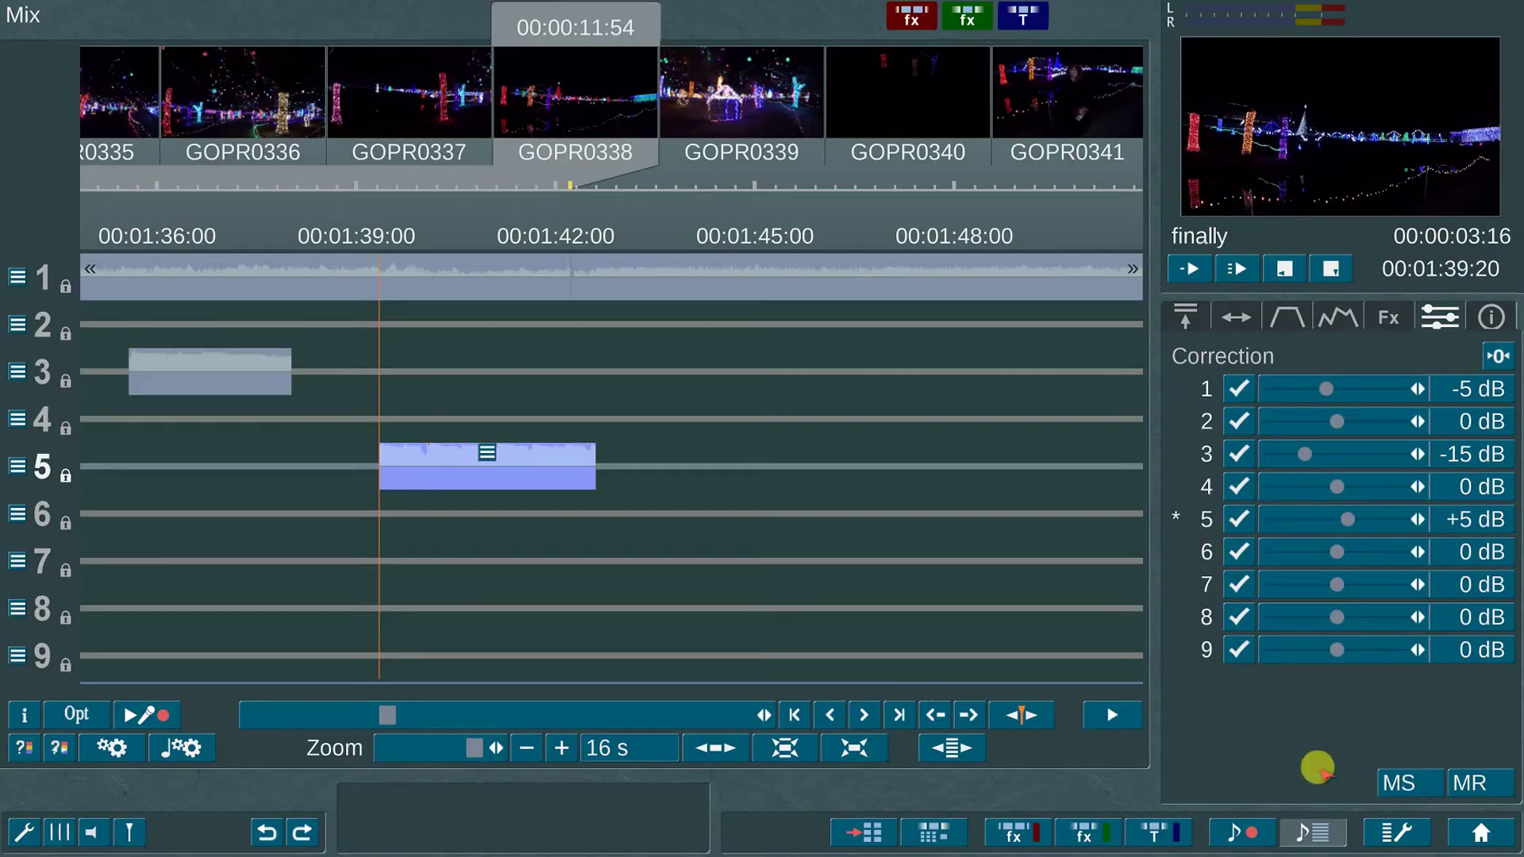
left_click(224, 357)
left_click(1469, 784)
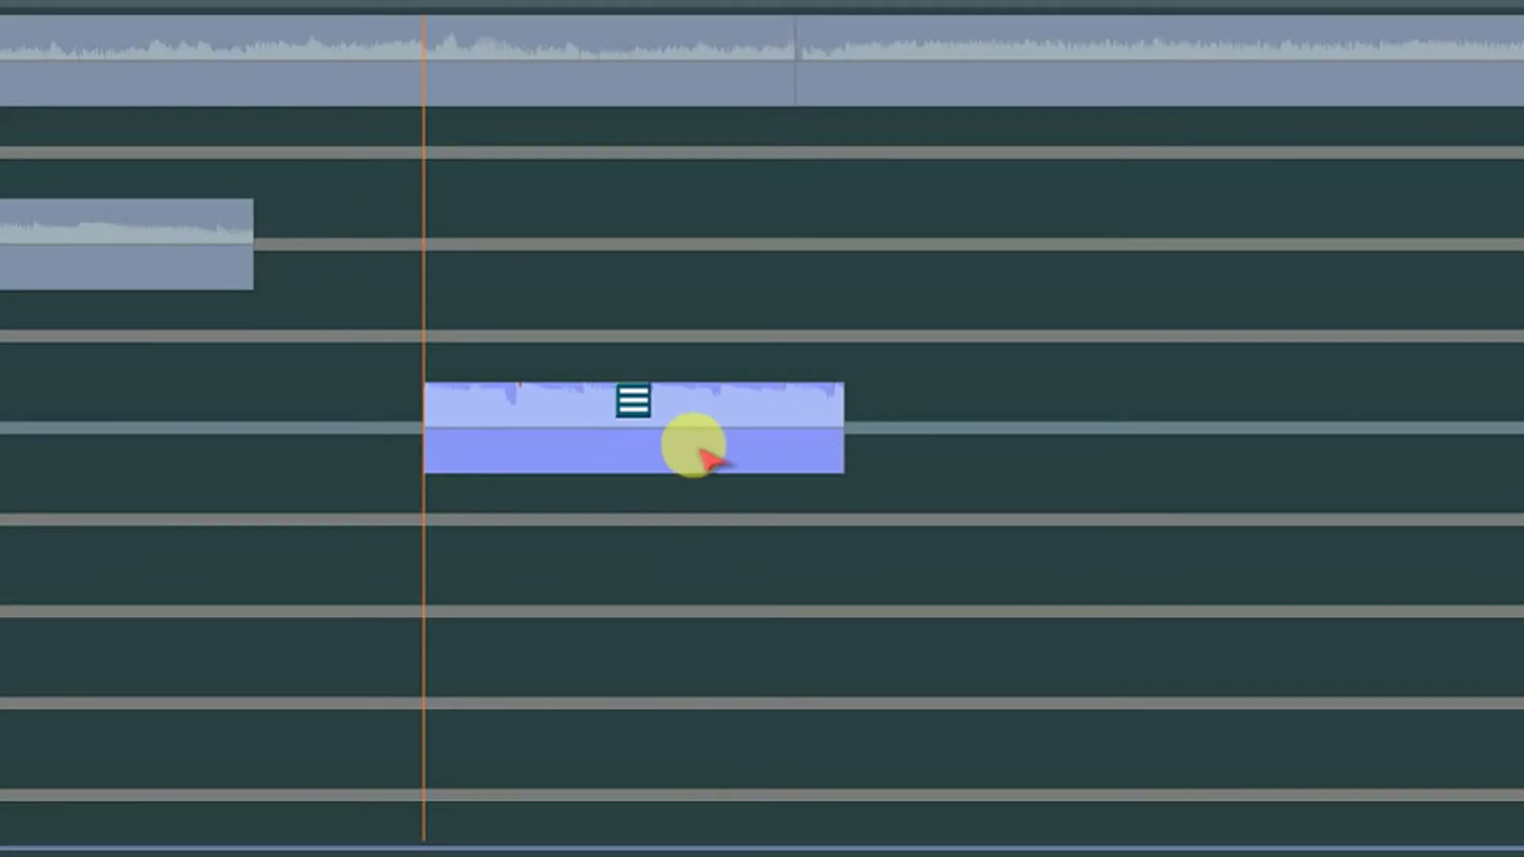
- Lower the middle envelope point of the track 5 sample and the point just after its second peak
left_click(624, 450)
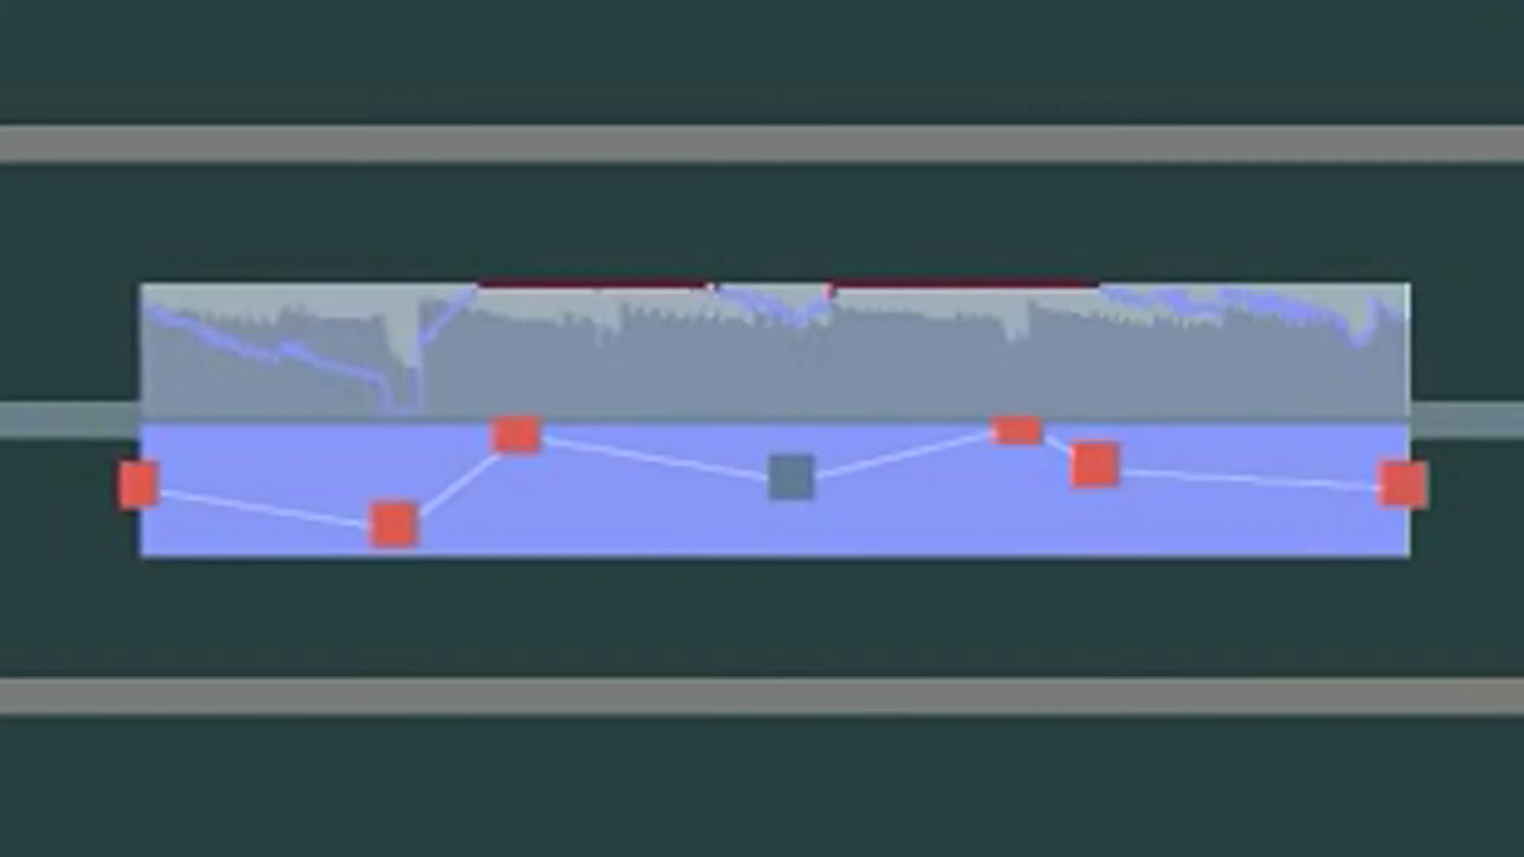
left_click_drag(791, 477, 779, 534)
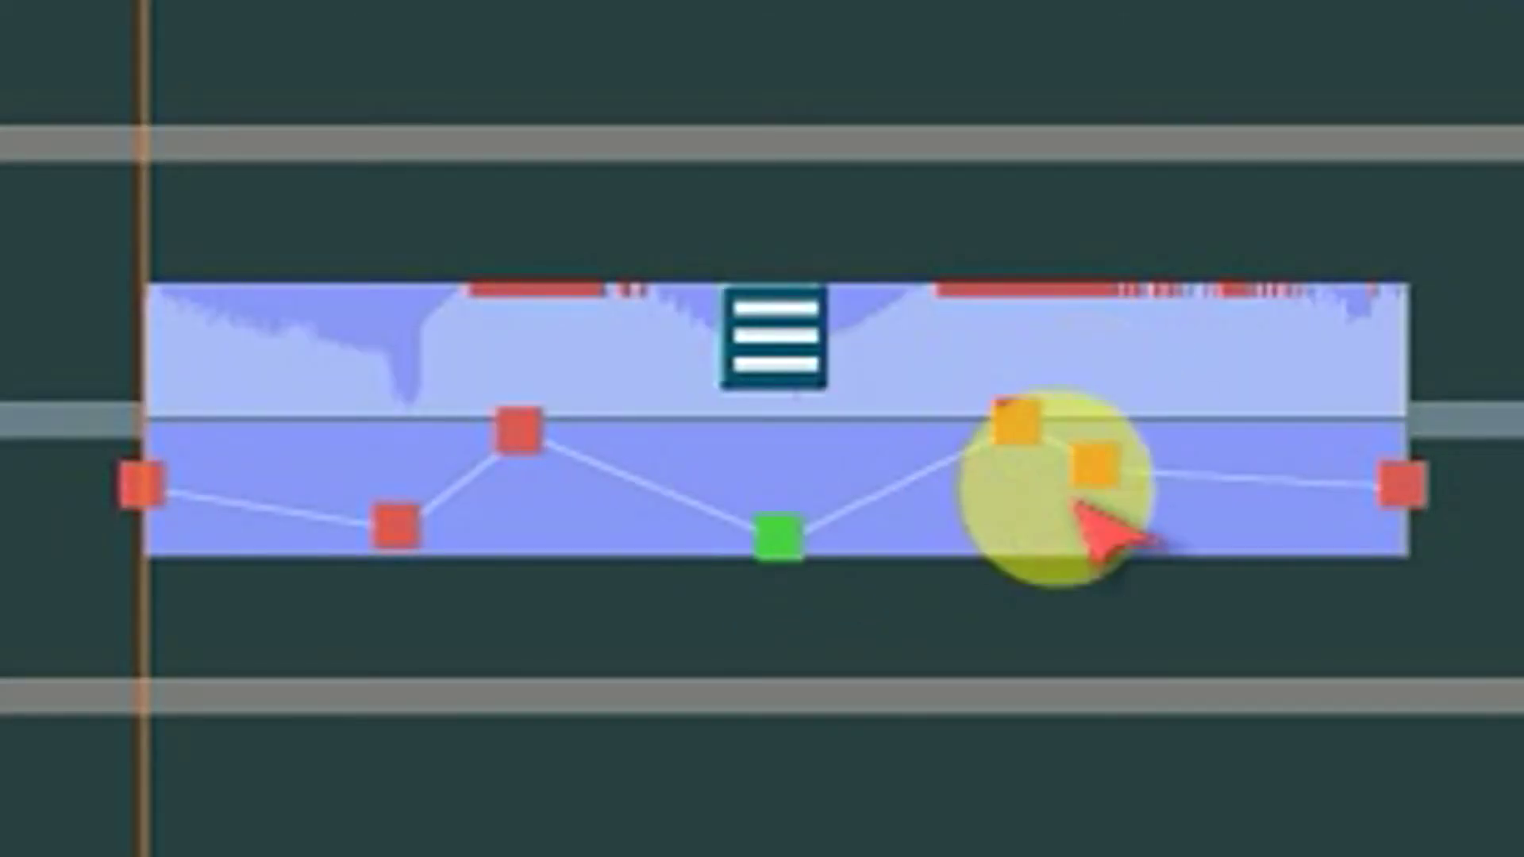
left_click(1095, 468)
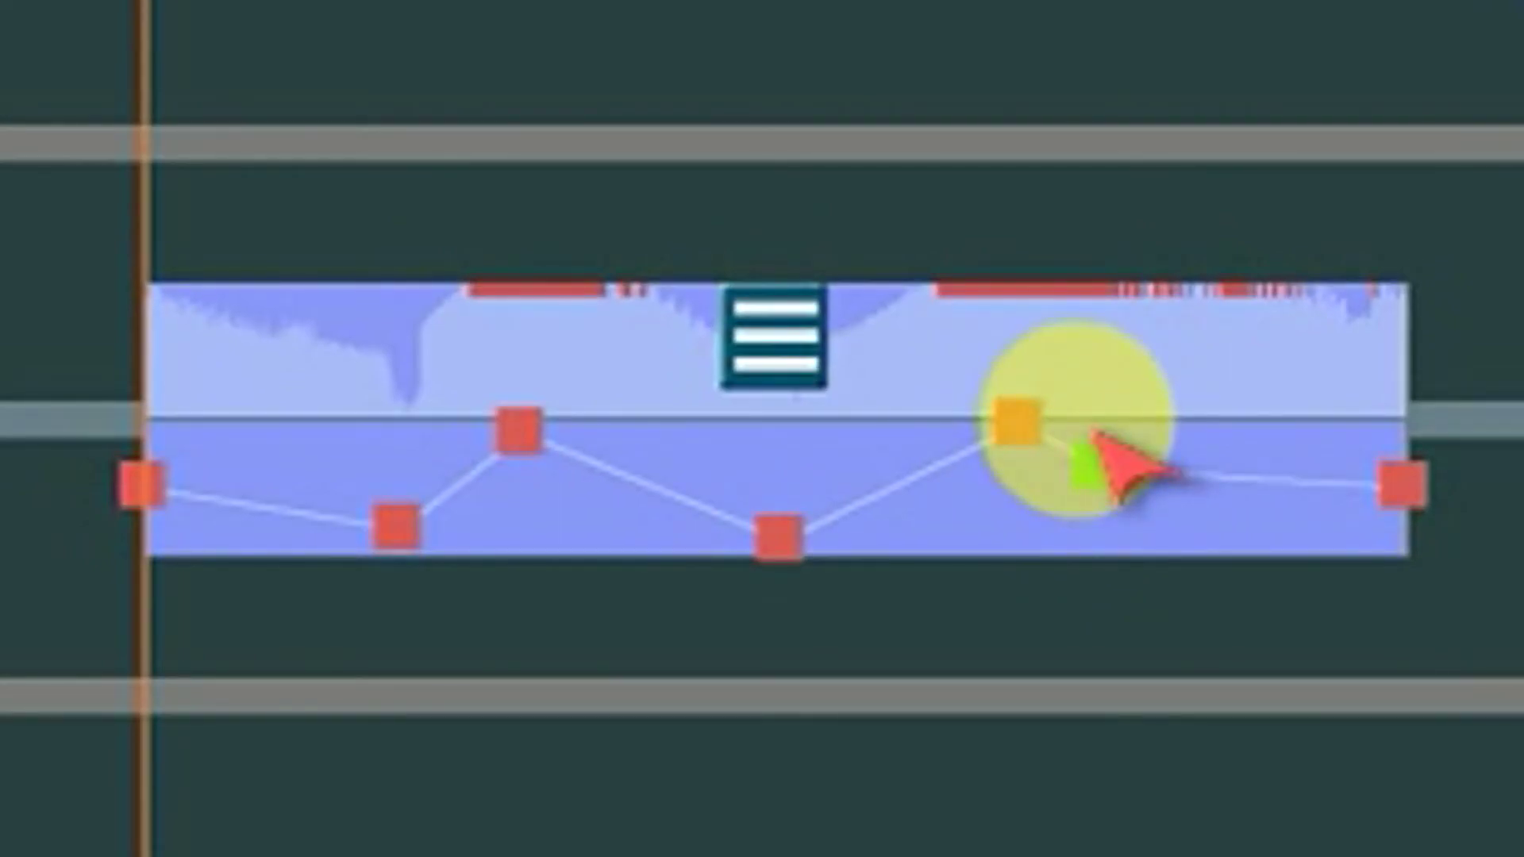
left_click_drag(1093, 471, 1088, 534)
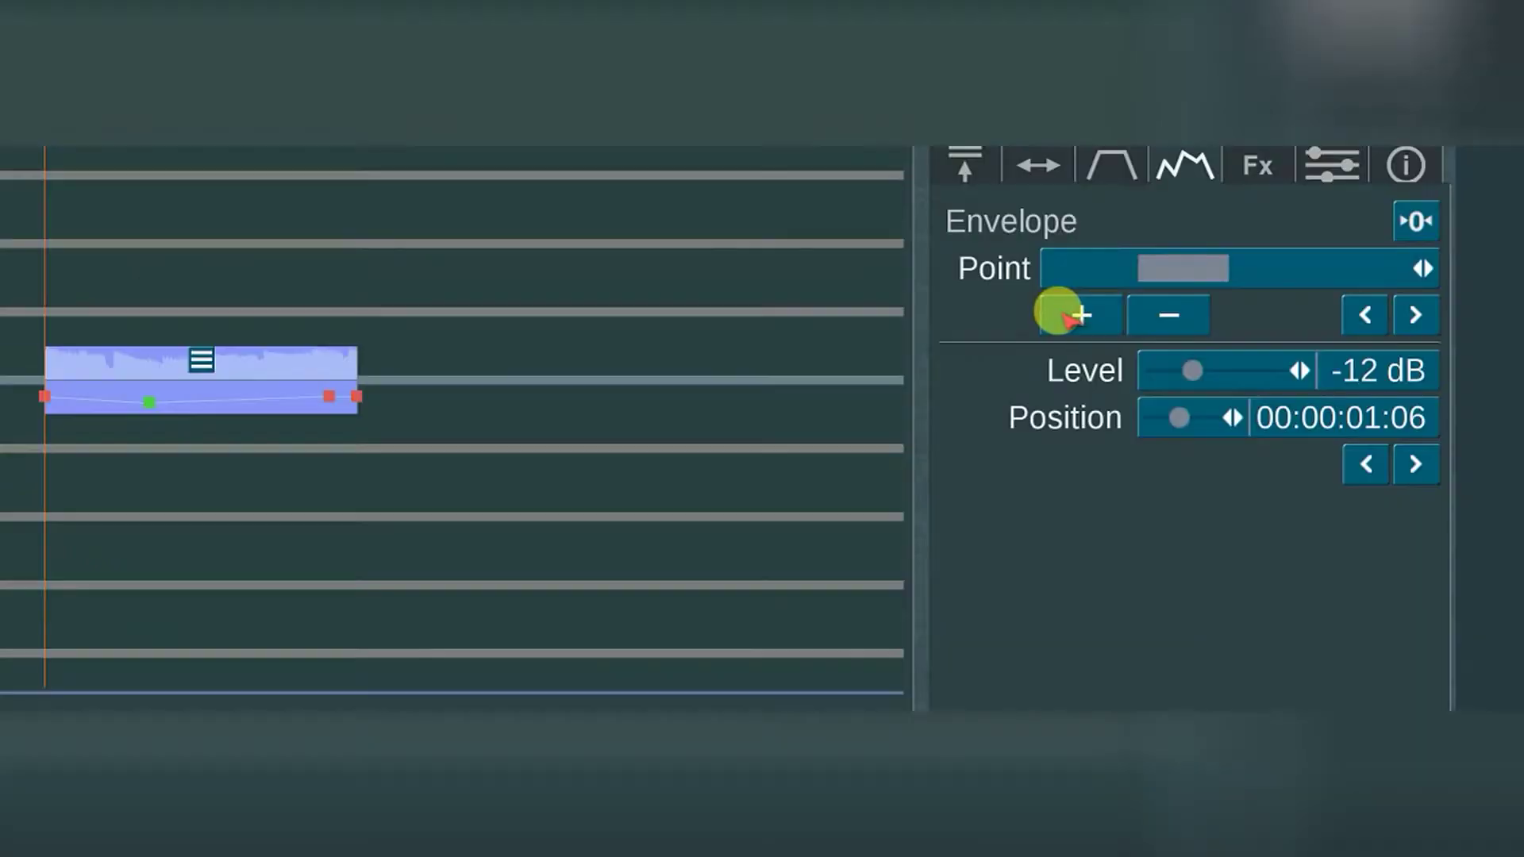
- Add an envelope point to the track 5 sample, raise its level to +11 dB and step between the envelope points
left_click(1068, 316)
mouse_move(1214, 370)
left_mouse_down()
mouse_move(1188, 371)
mouse_move(1279, 371)
mouse_move(1238, 370)
left_mouse_up()
left_click(1365, 315)
left_click(1415, 315)
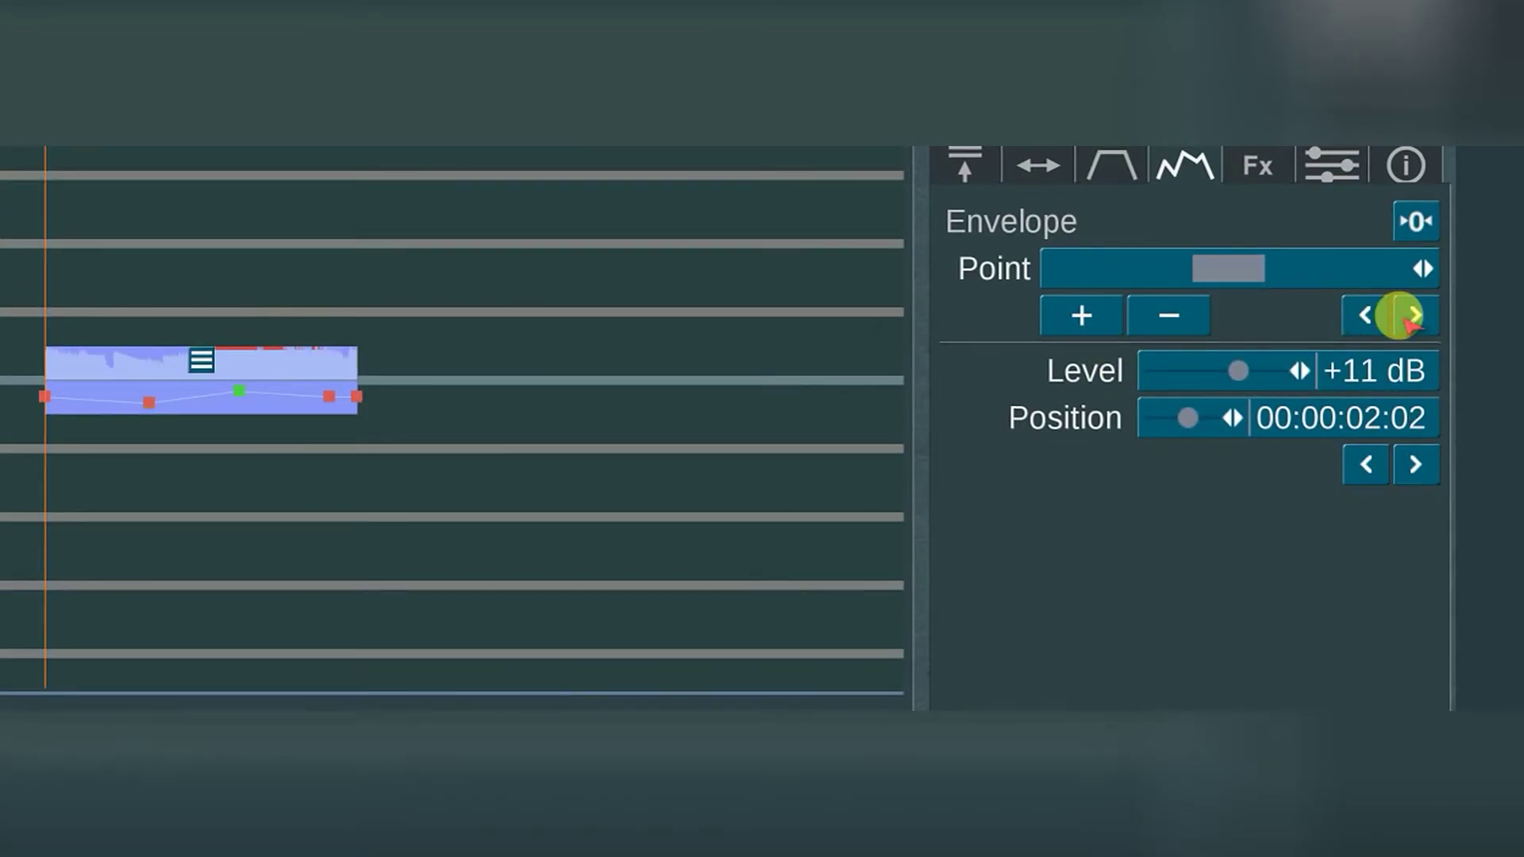
left_click(1365, 315)
left_click_drag(1184, 269, 1218, 264)
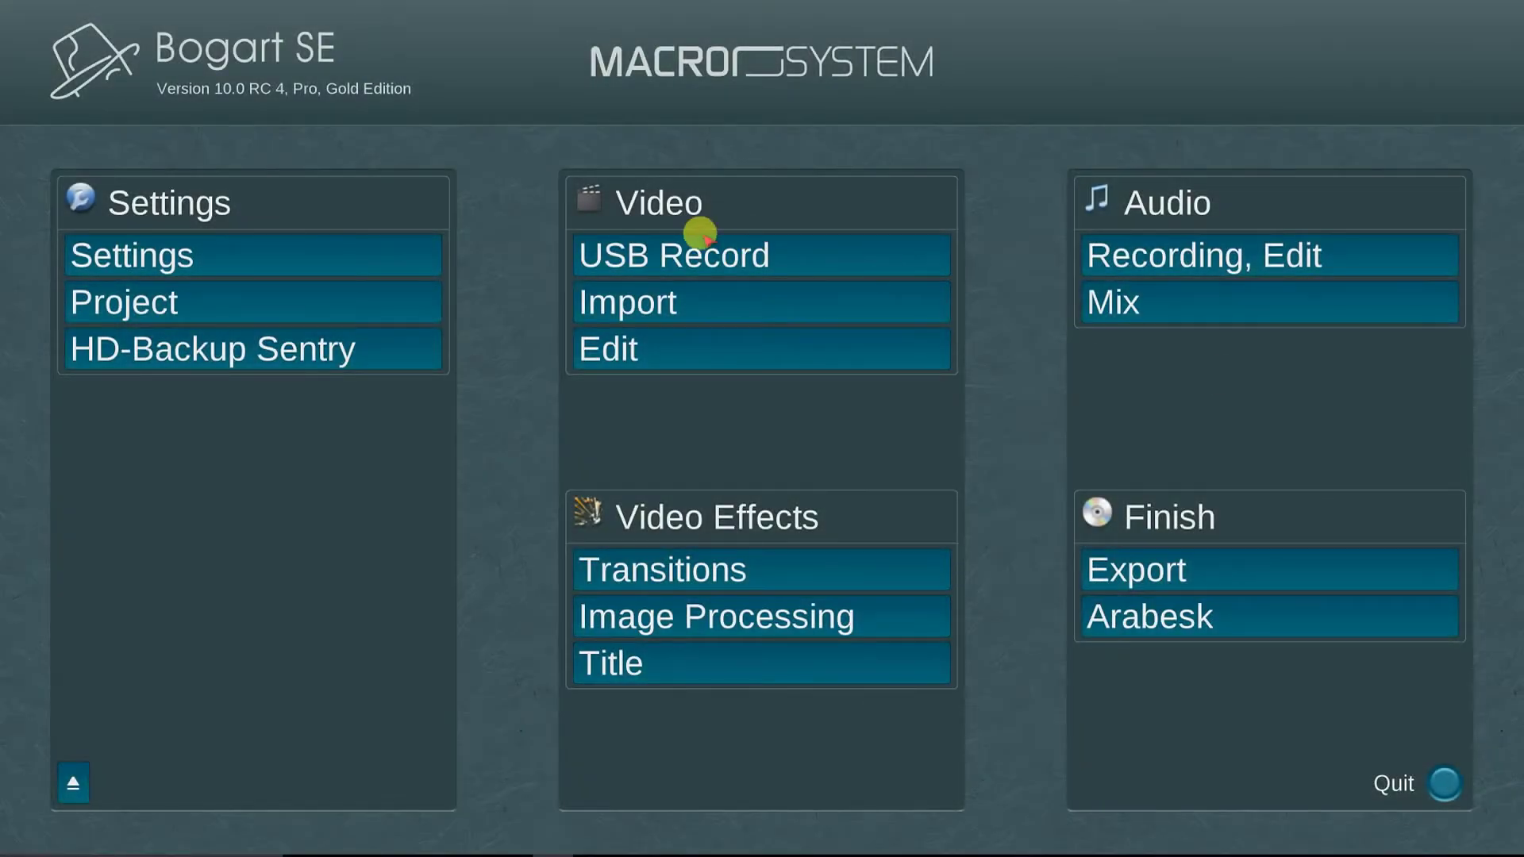
- Open the System settings from the main menu and run the Hardware Test
left_click(241, 262)
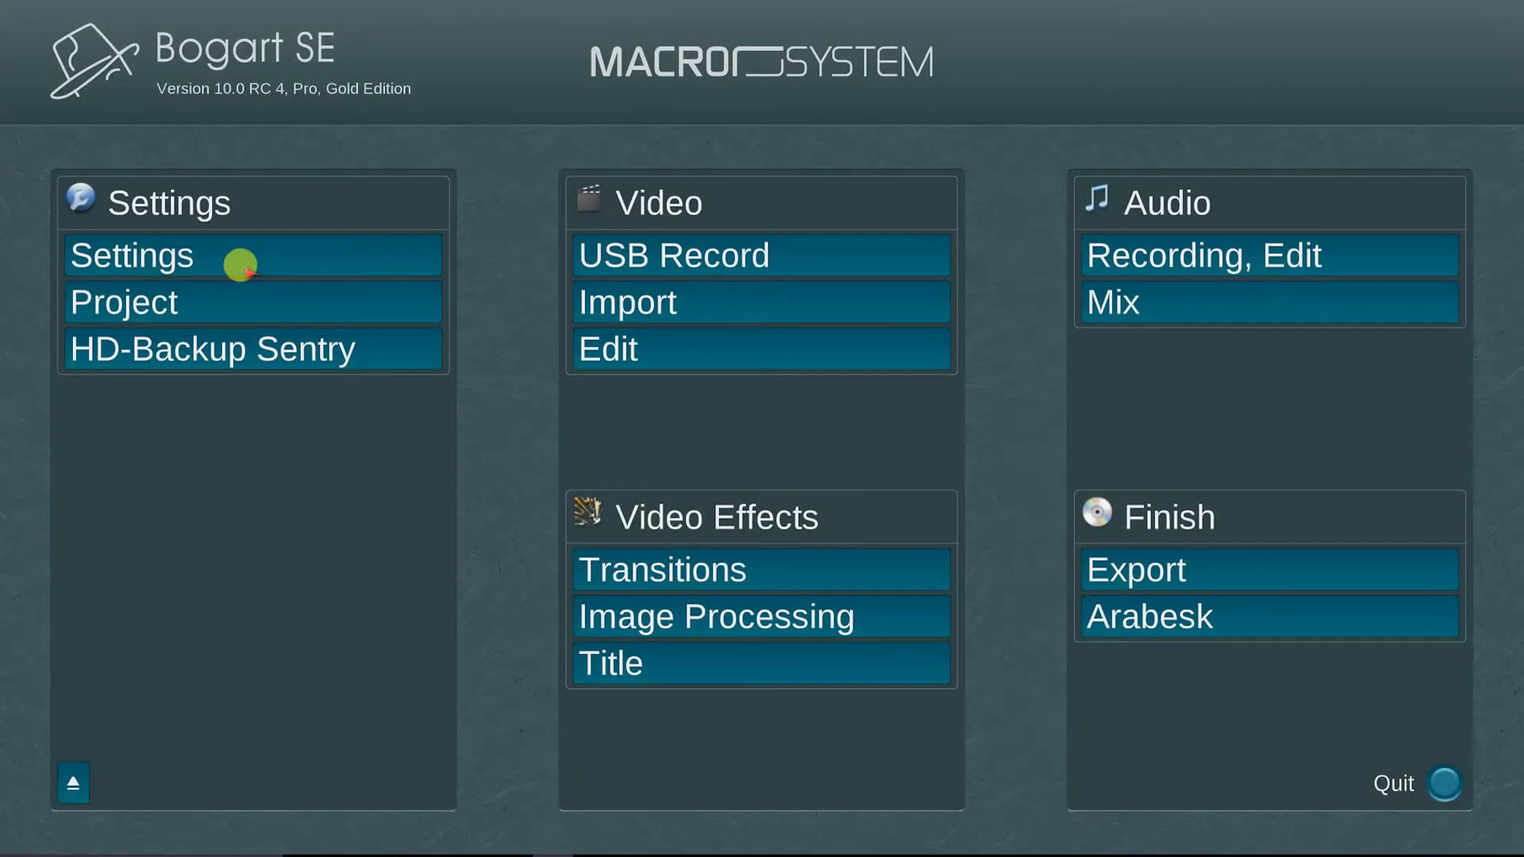
left_click(295, 232)
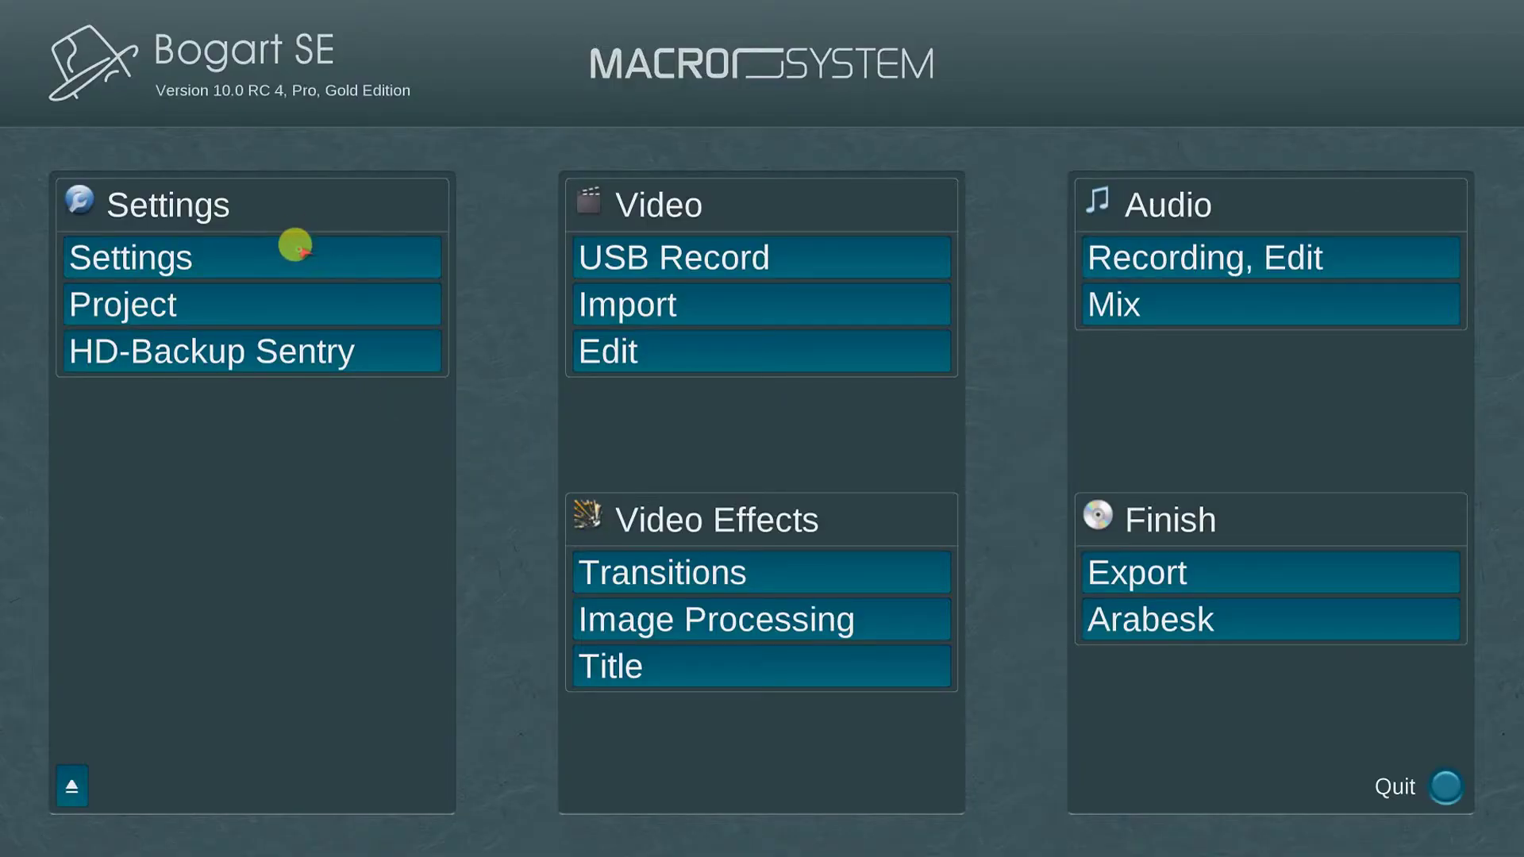
left_click(295, 246)
left_click(294, 235)
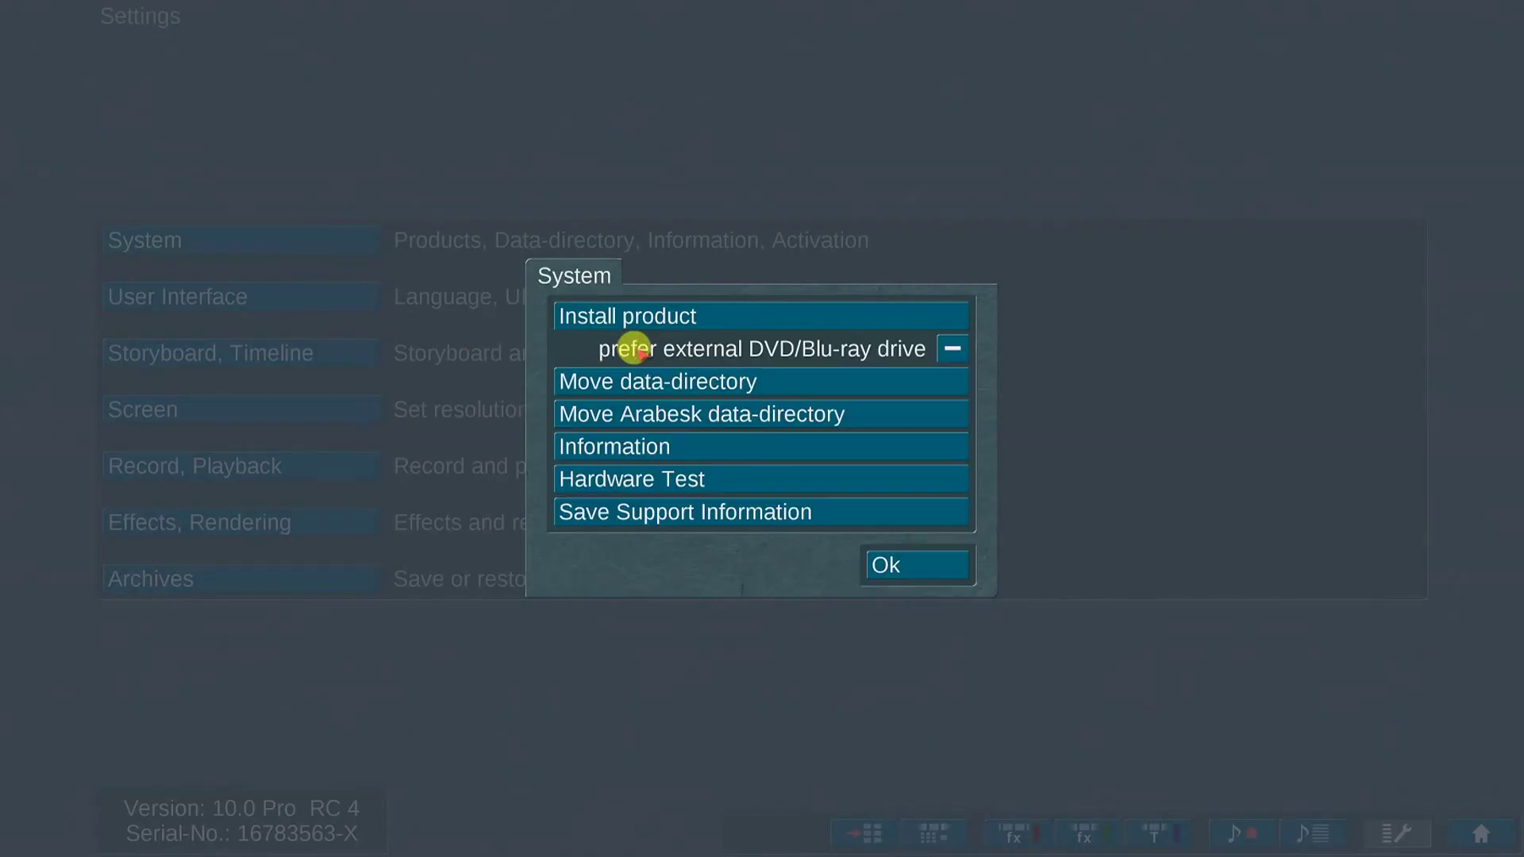
left_click(617, 479)
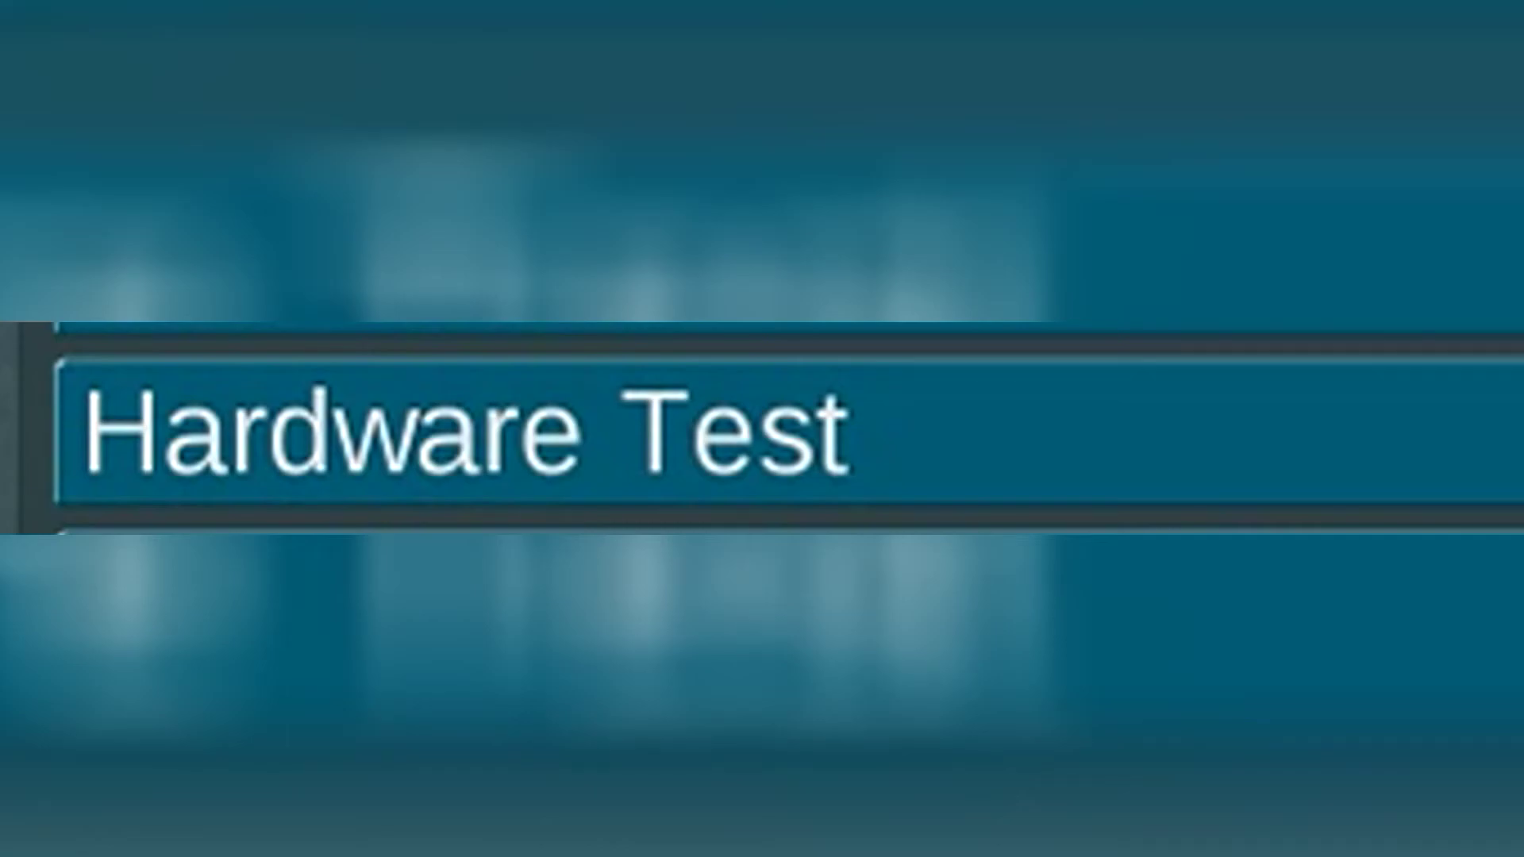
left_click(1041, 428)
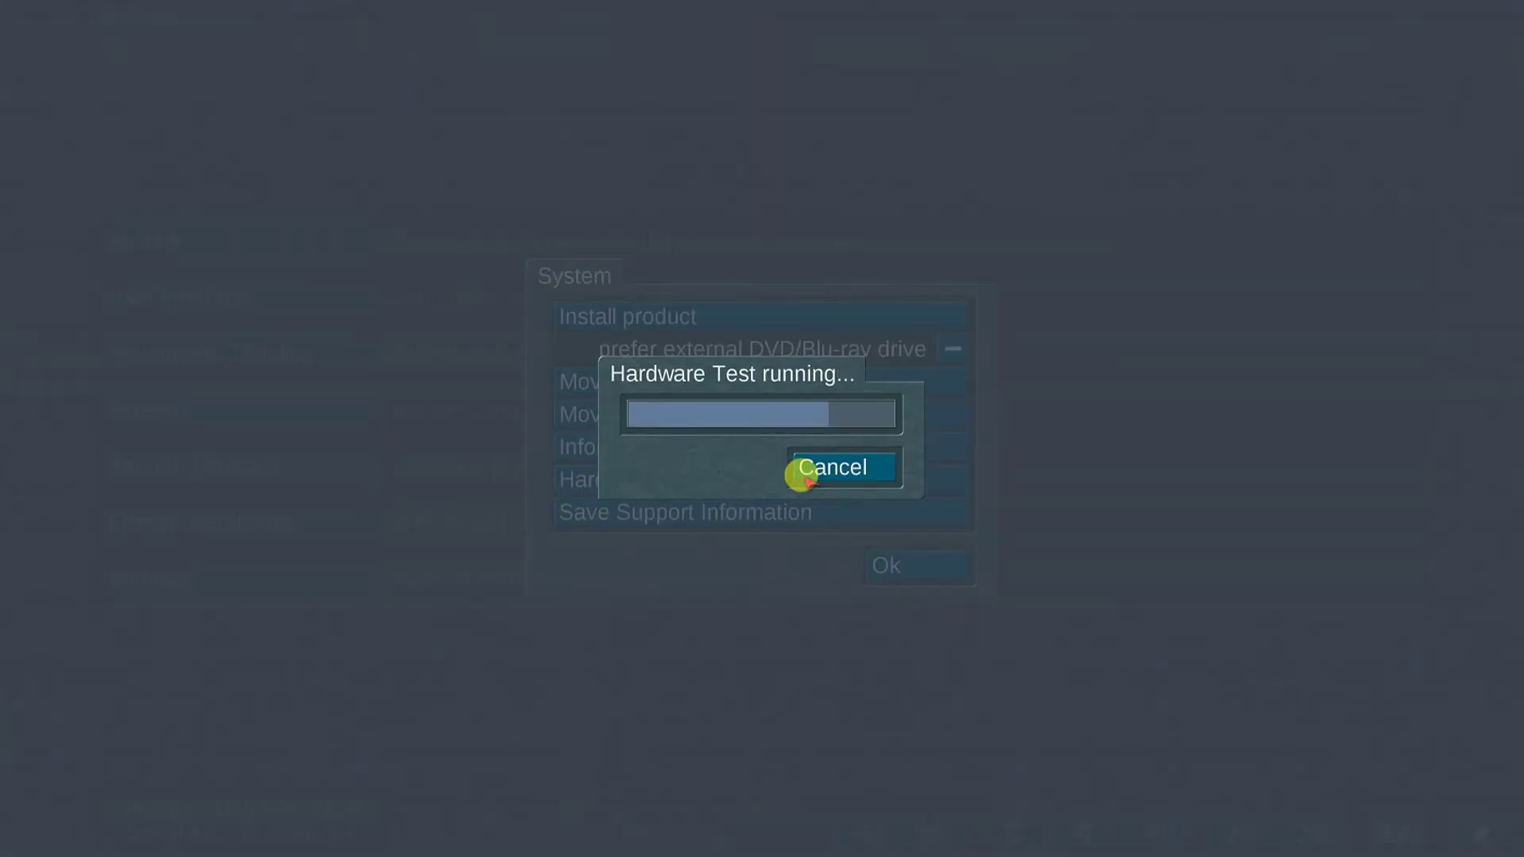